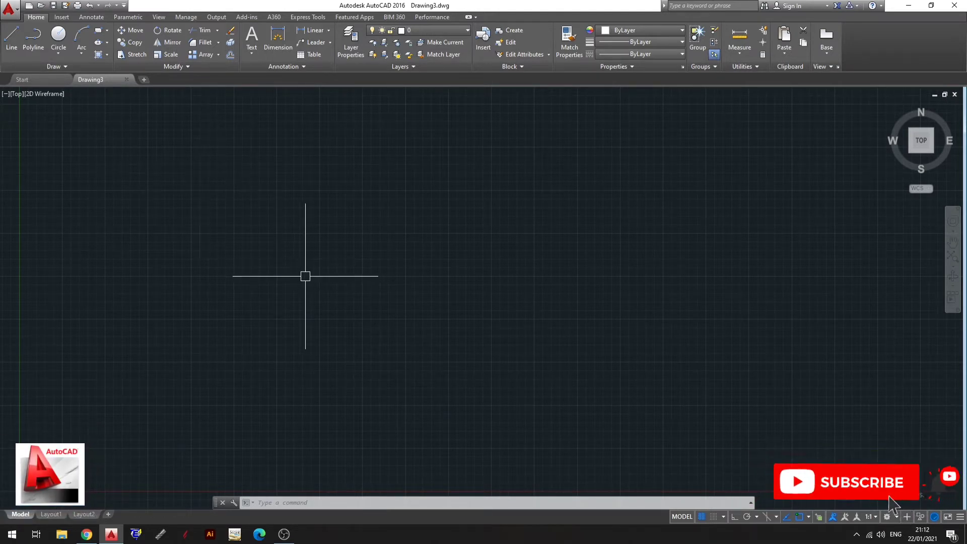
Step: Cancel a stray line, then draw a square with the REC rectangle tool
text(l)
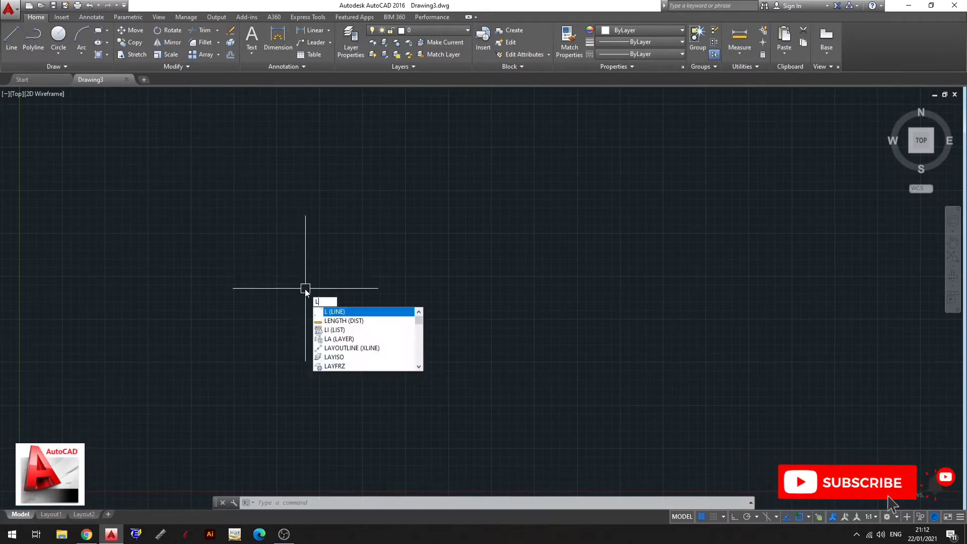
key(Return)
click(269, 281)
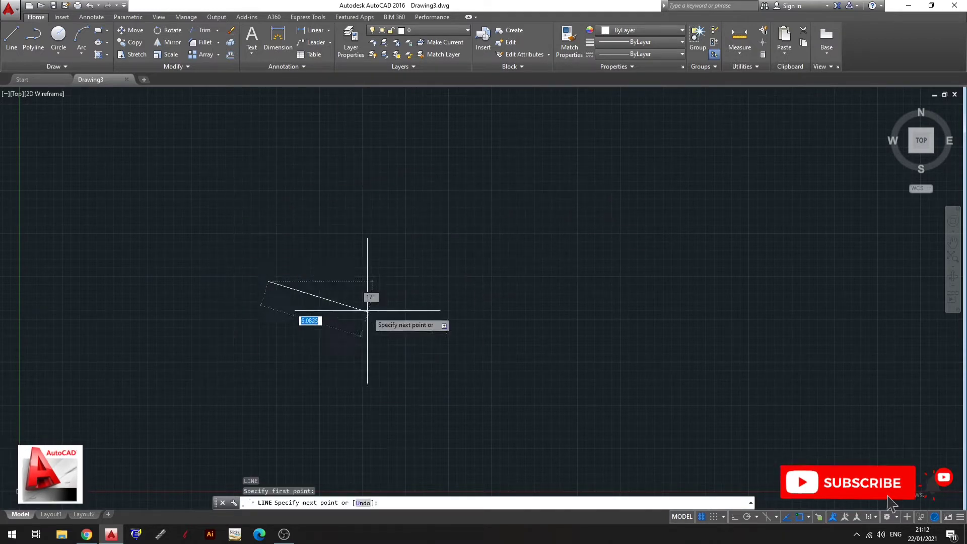
key(Escape)
key(Escape)
key(Escape)
text(REC)
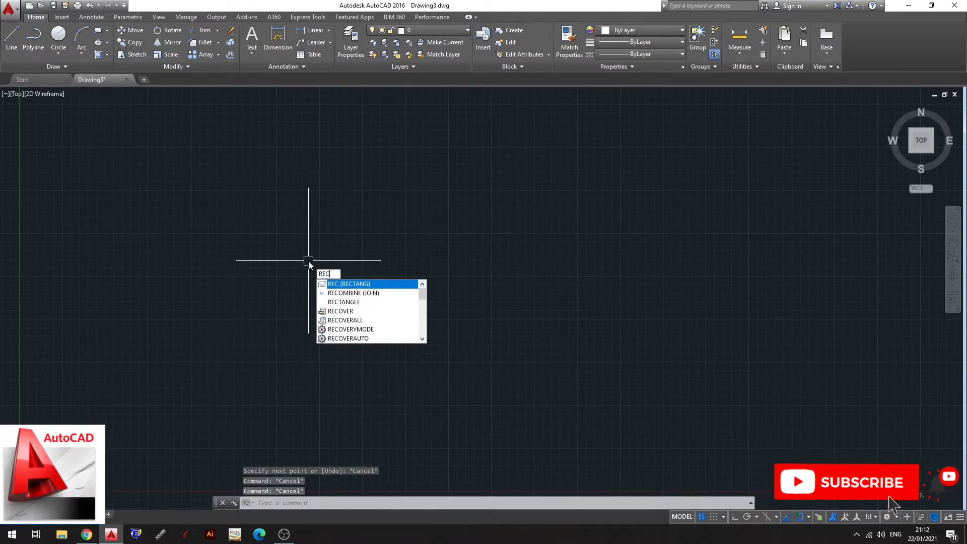
key(Return)
click(266, 174)
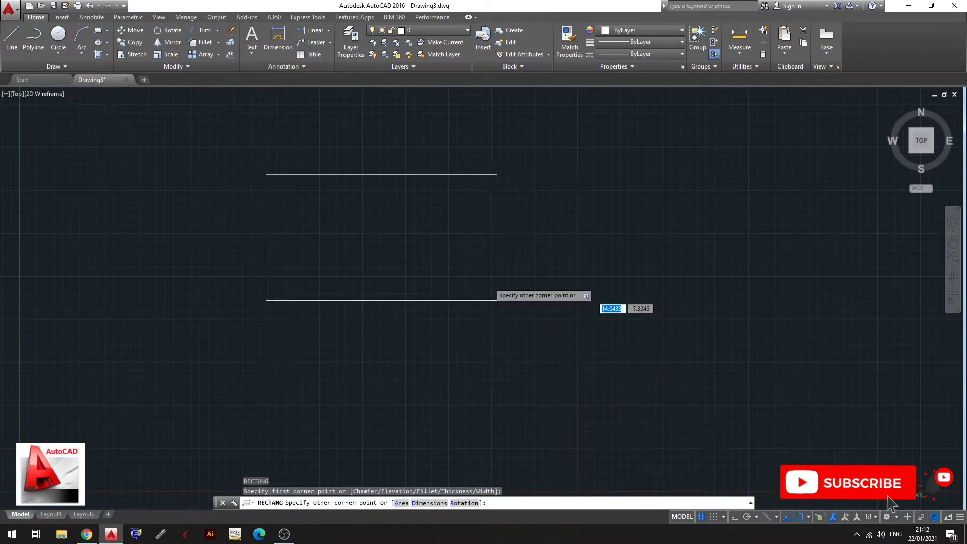
click(497, 378)
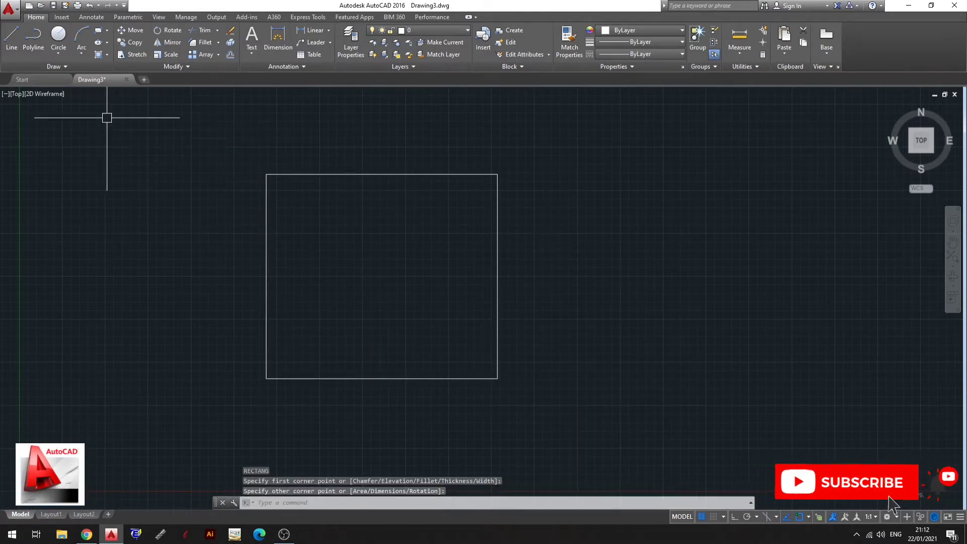
Step: Draw a three-point arc from inside the square, sweeping out past its top-right corner
text(A)
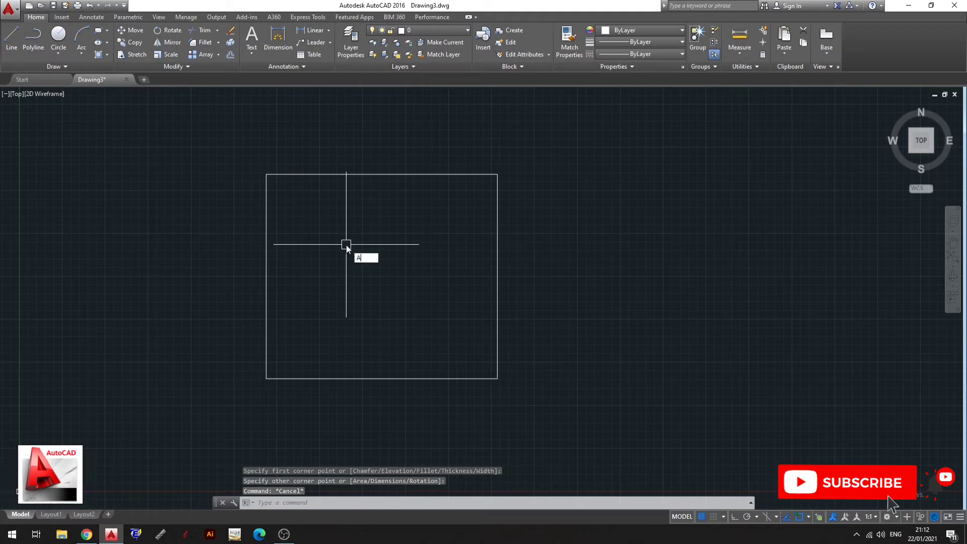
text(RC)
key(Return)
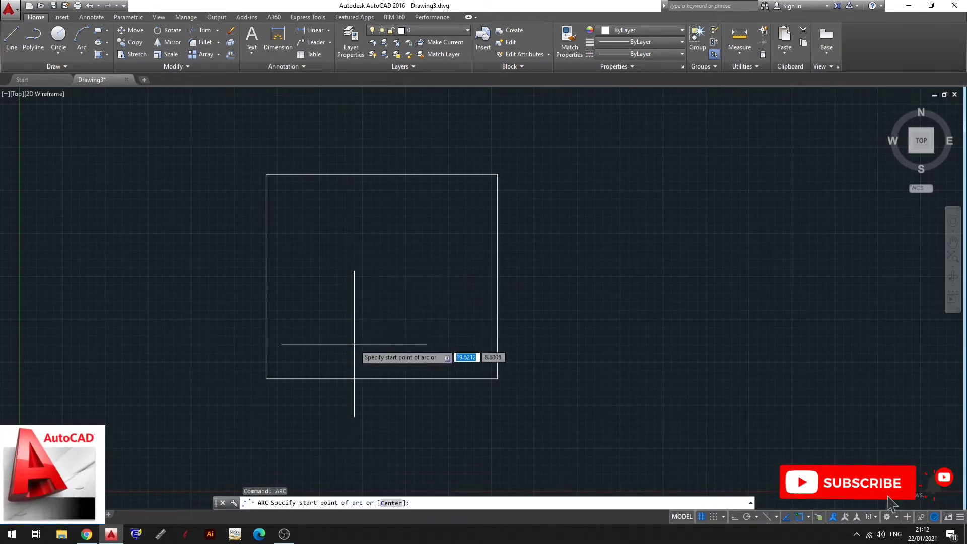
click(354, 344)
click(399, 249)
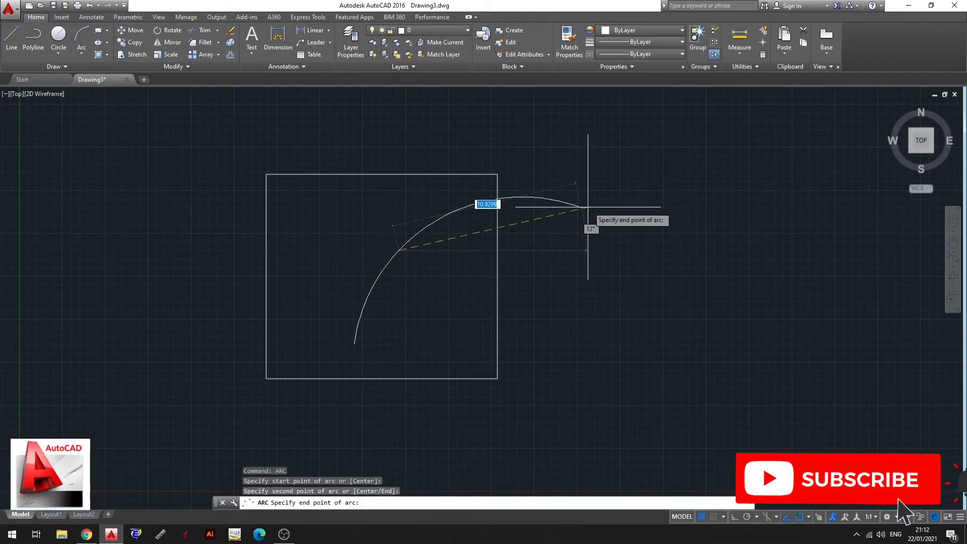
click(635, 213)
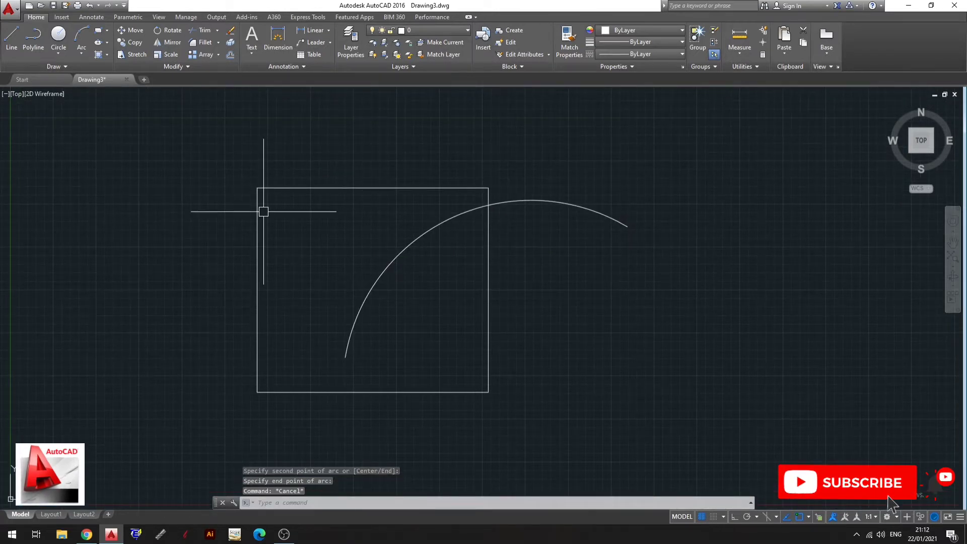
Step: Draw a circle centred inside the square, then window-select the square, circle and arc
text(c)
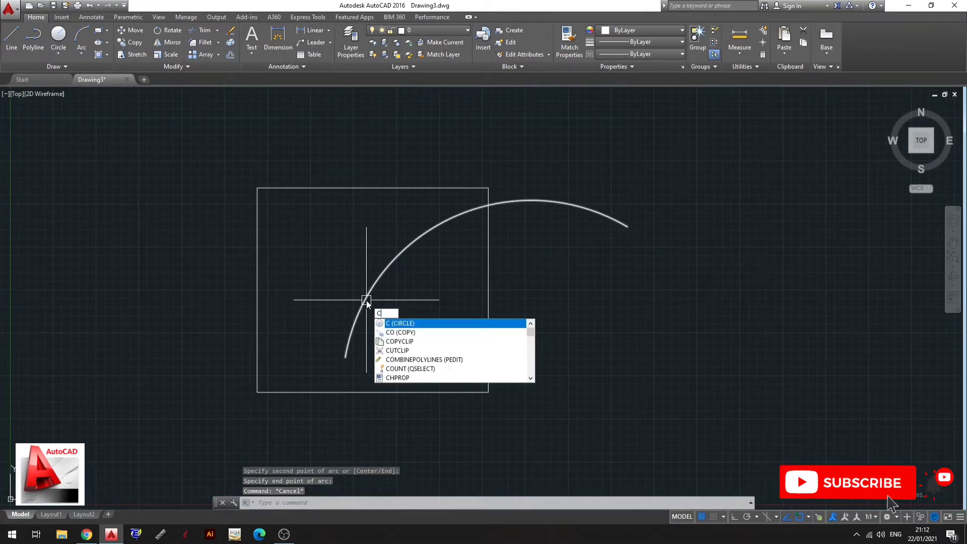
key(Return)
click(415, 296)
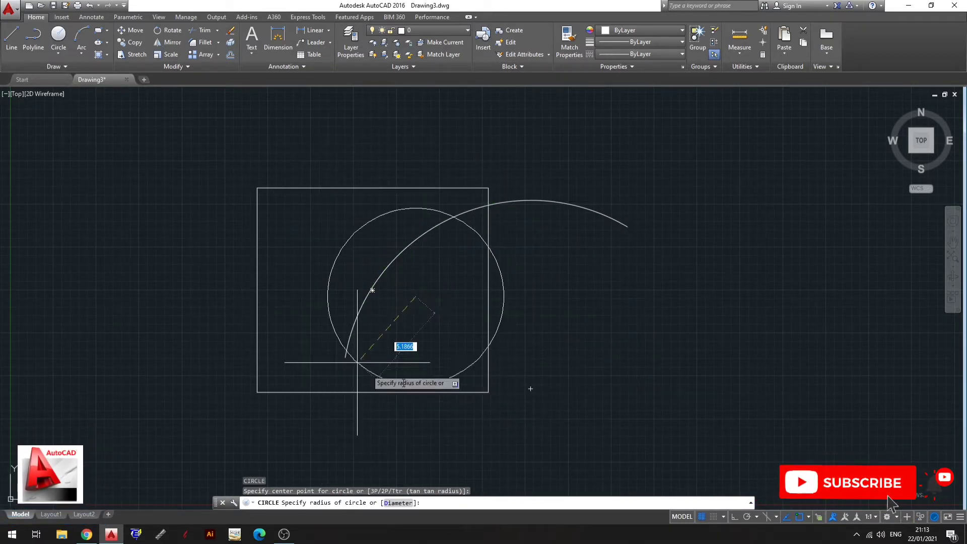
scroll(542, 291, up, 2)
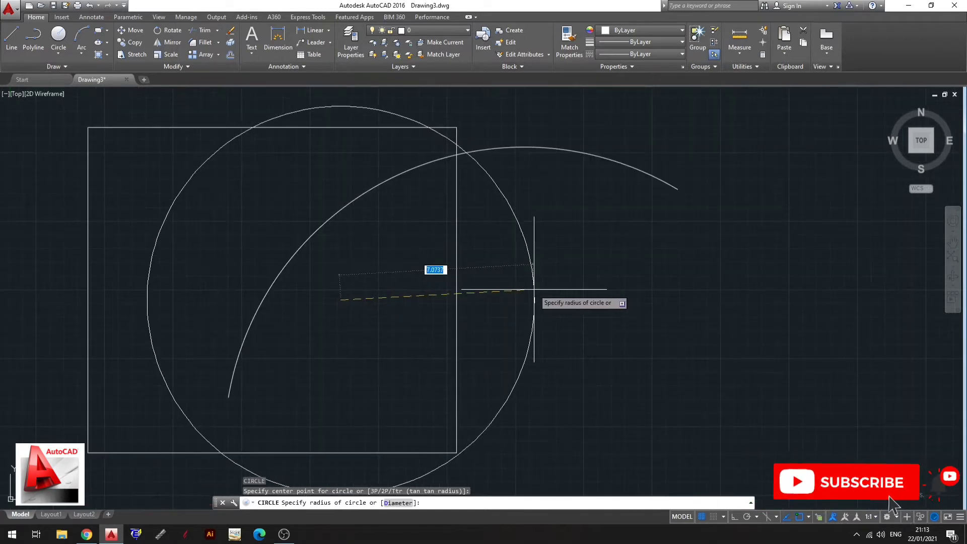
click(539, 290)
scroll(383, 216, down, 5)
scroll(415, 195, up, 2)
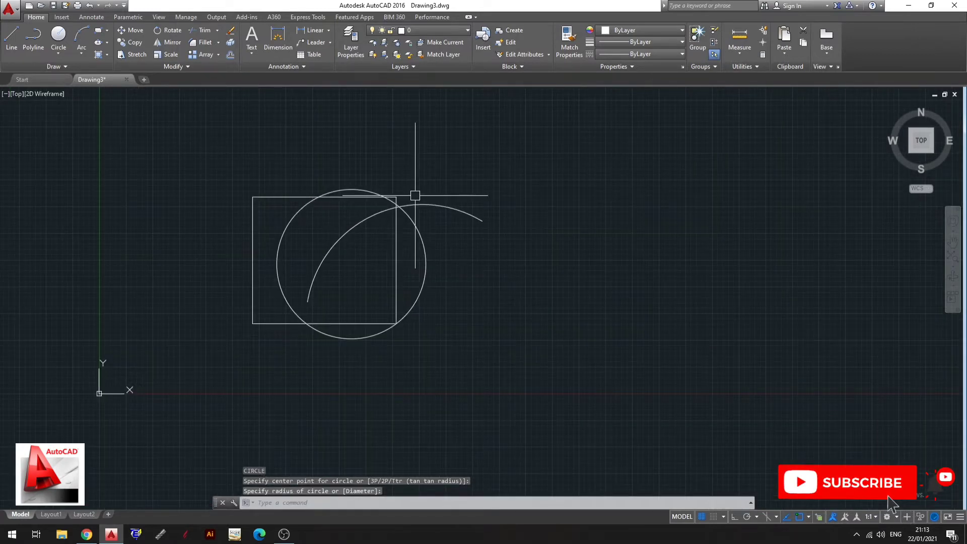
click(449, 130)
click(355, 339)
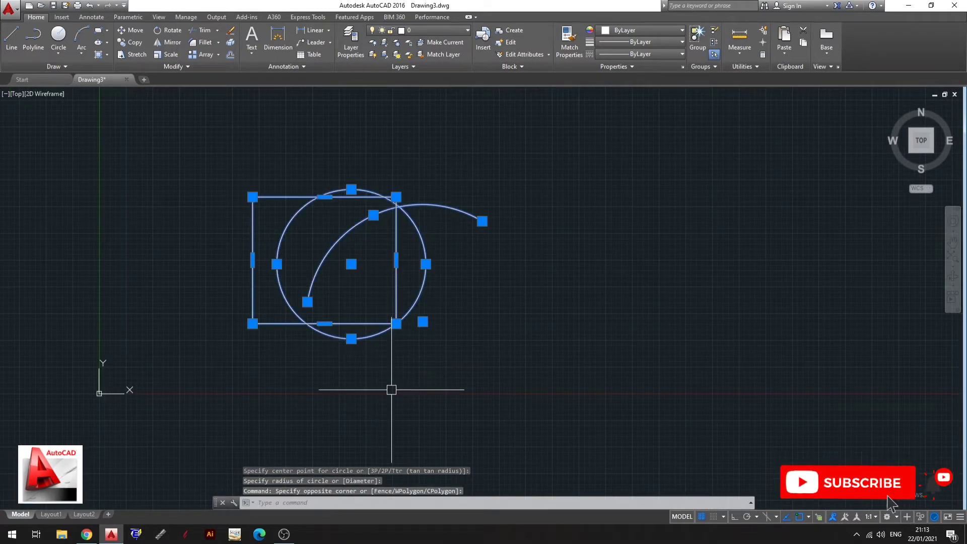
Step: Move the selected square, circle and arc to the right and recentre the view
text(M)
key(Return)
click(345, 393)
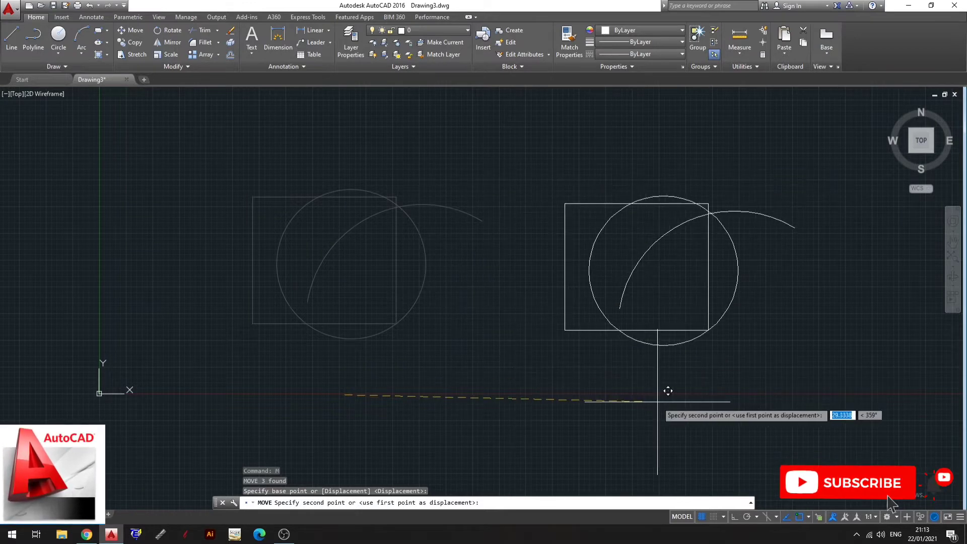
click(644, 381)
key(Escape)
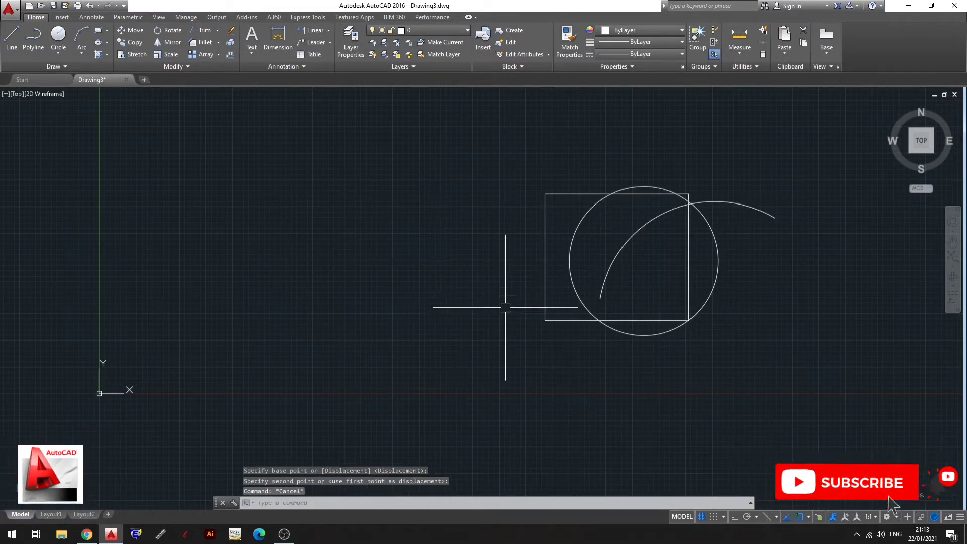
middle_drag(584, 305, 574, 307)
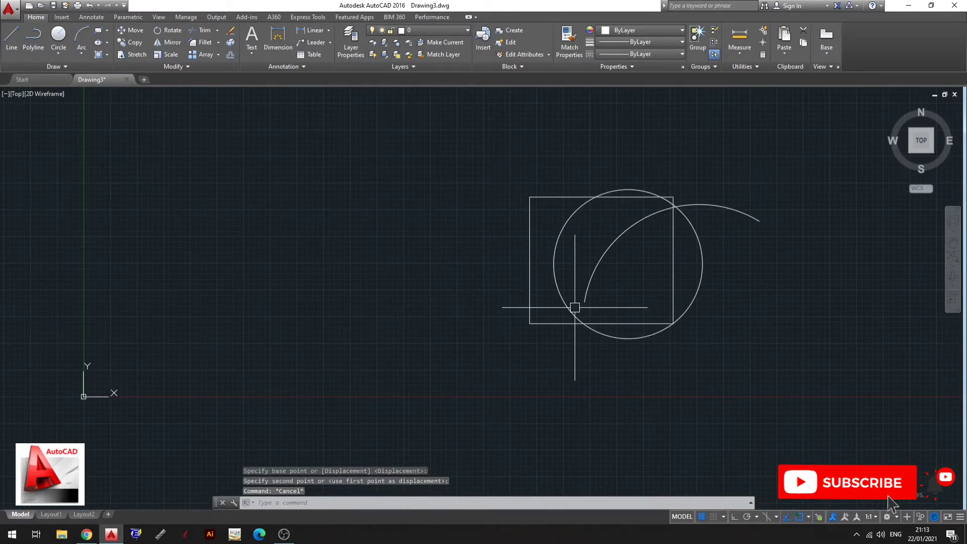
middle_drag(432, 213, 415, 225)
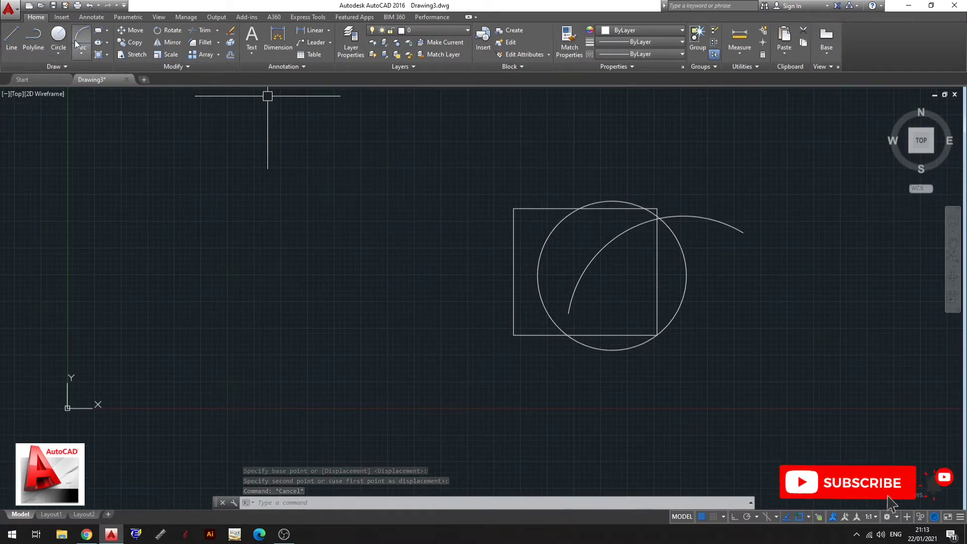
click(685, 172)
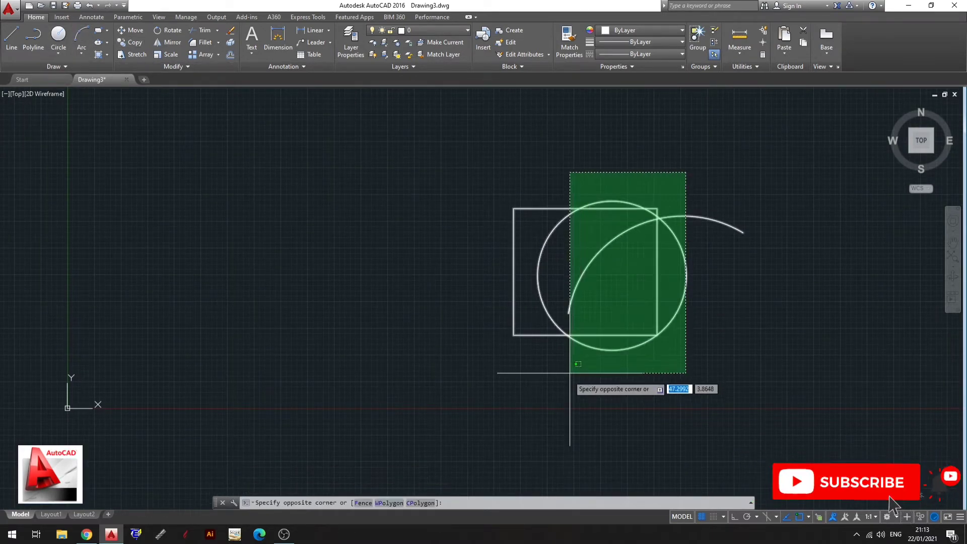
click(569, 373)
text(C)
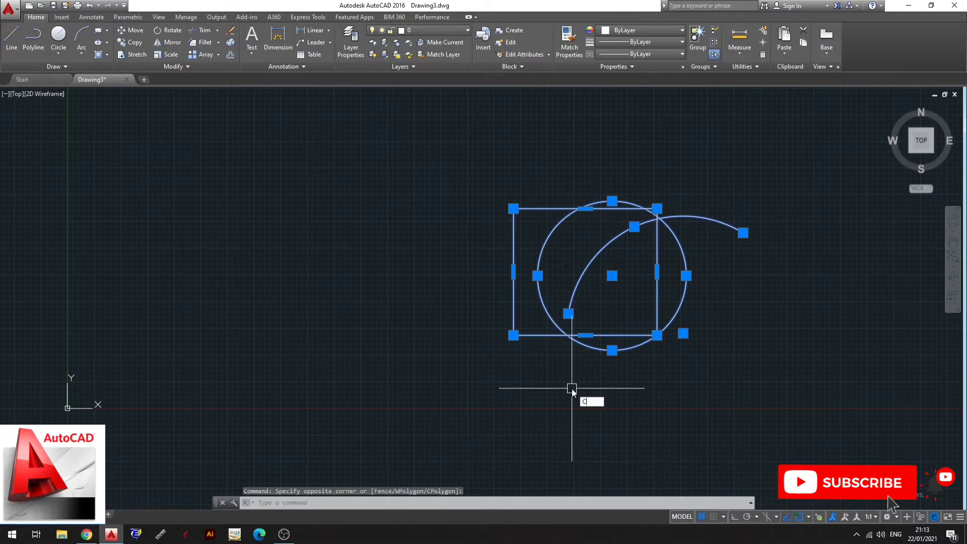
text(O)
key(Return)
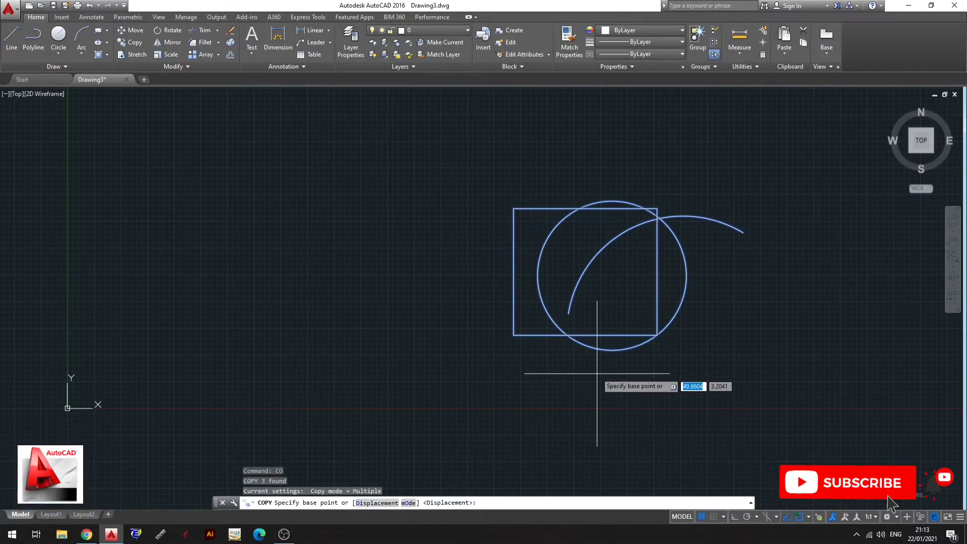
click(607, 384)
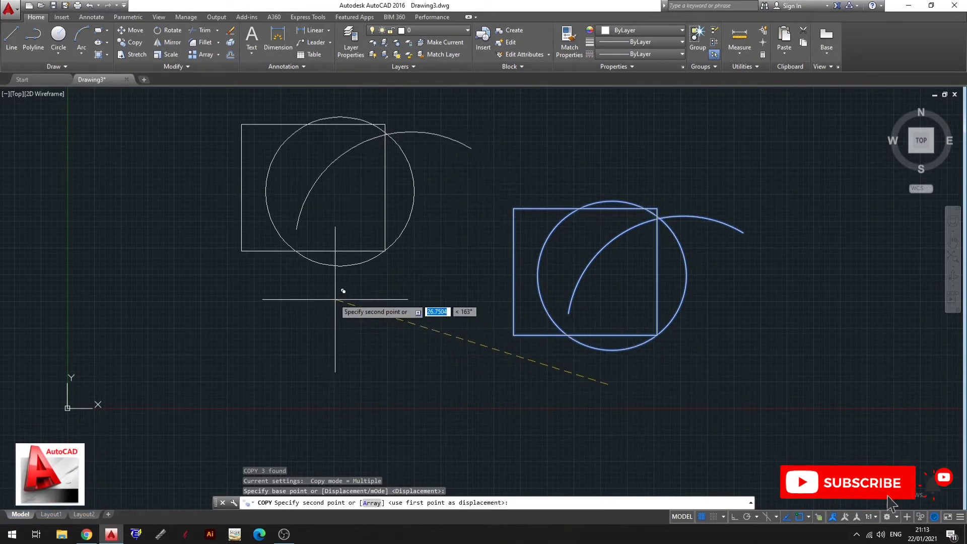
click(340, 300)
scroll(498, 290, down, 2)
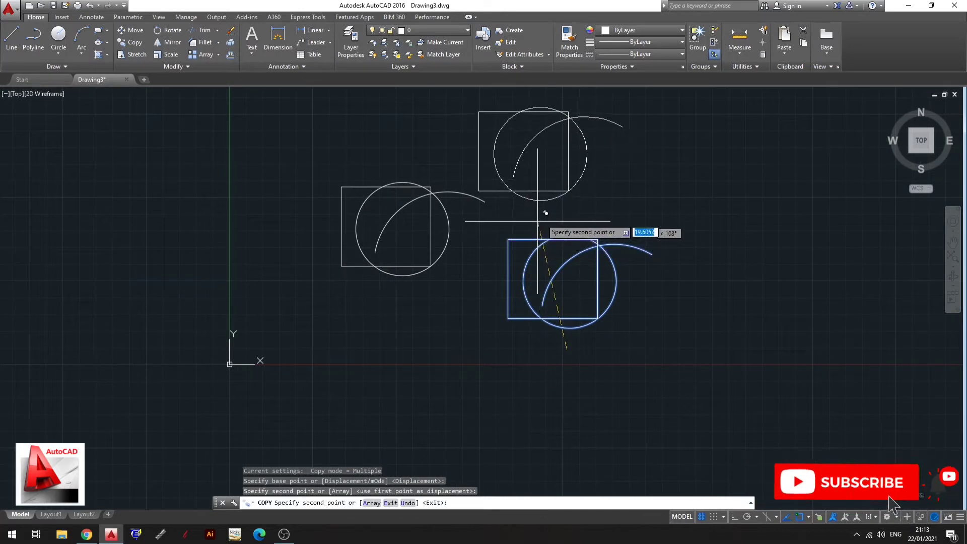
click(546, 215)
click(710, 245)
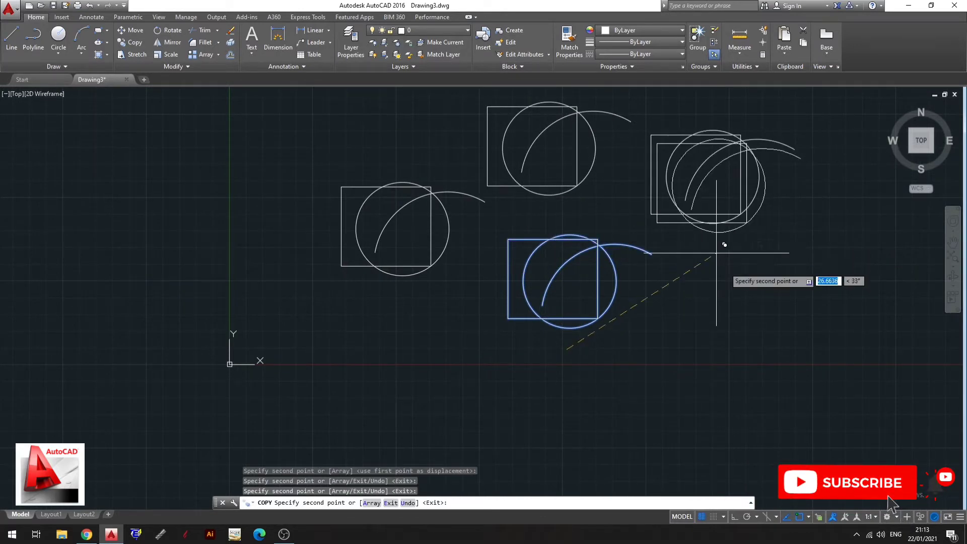
click(737, 395)
key(Escape)
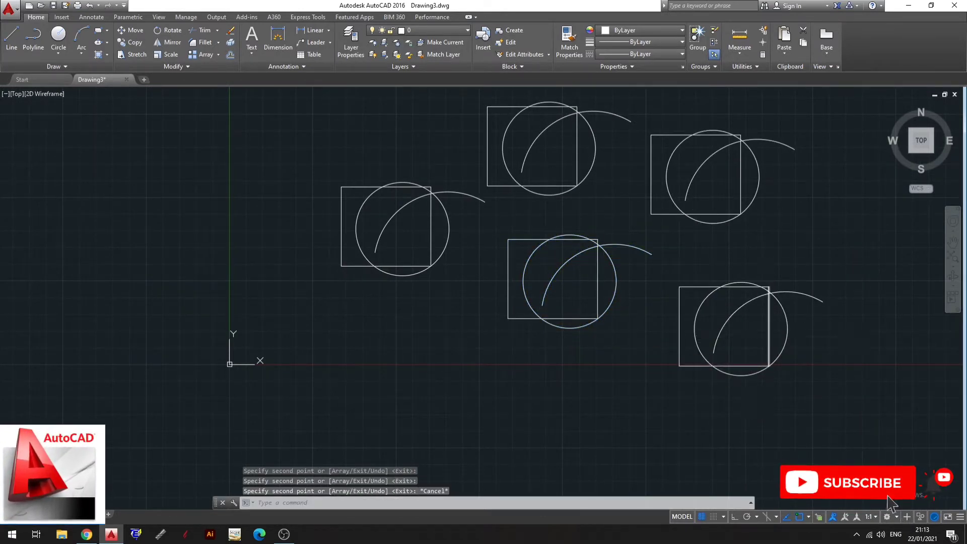
key(ctrl+z)
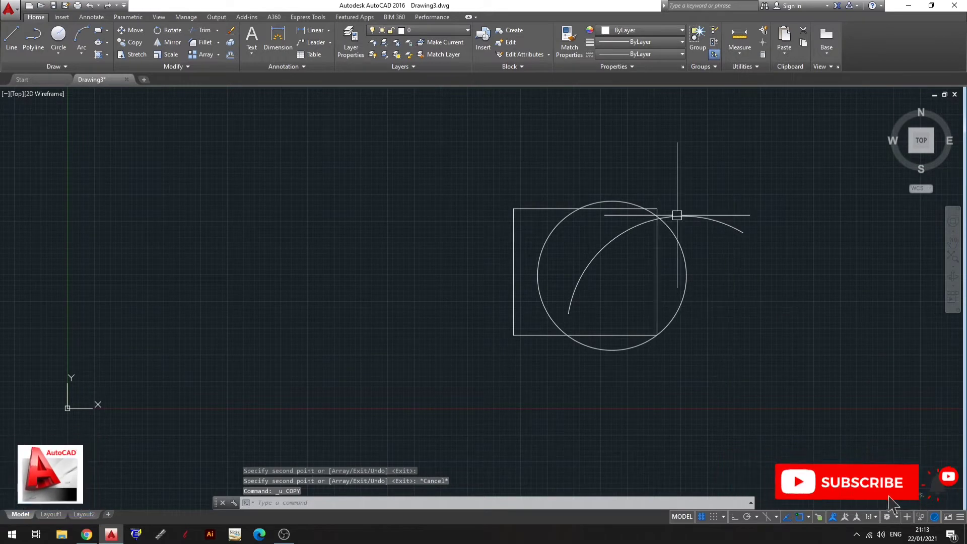
Step: Copy the motif three times to the left, forming a row of four
click(684, 180)
click(571, 381)
text(c)
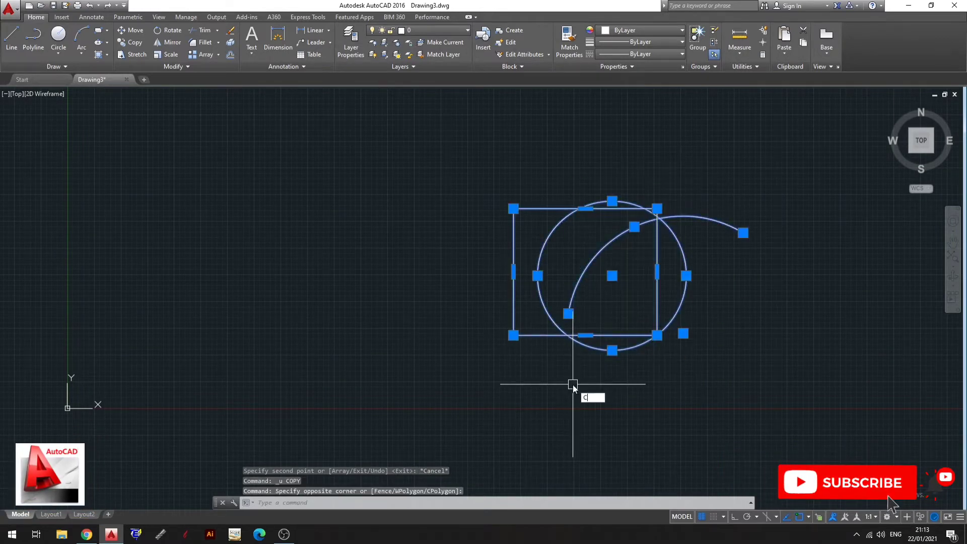
key(Return)
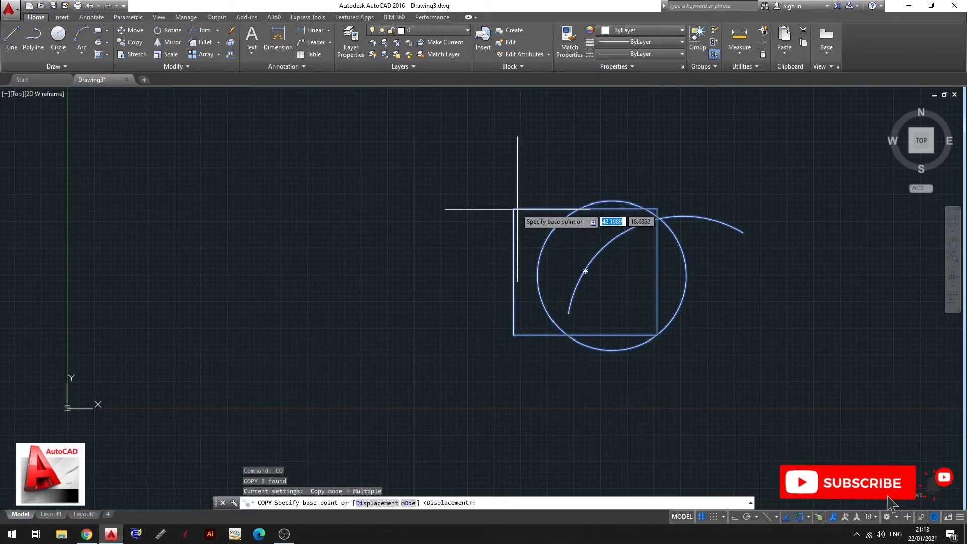
click(513, 208)
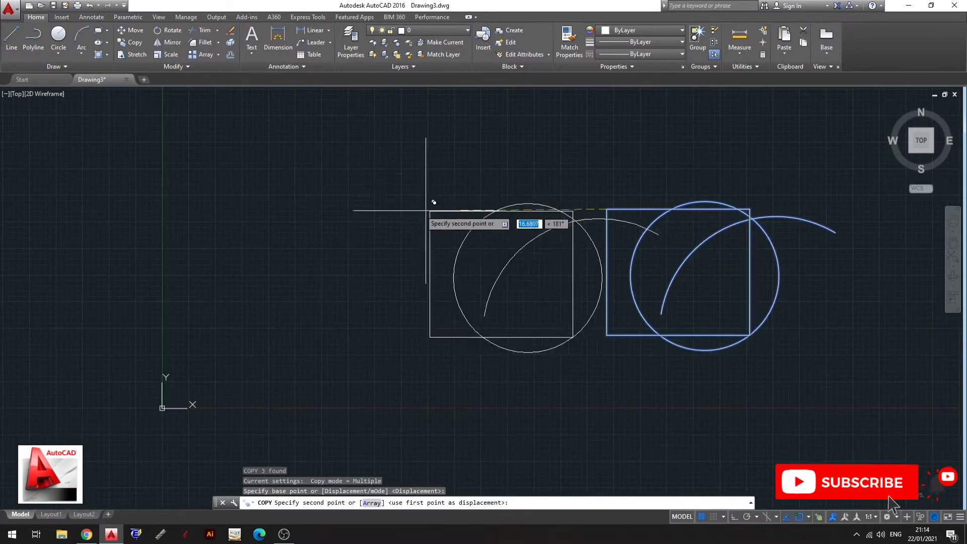
click(387, 207)
scroll(453, 207, down, 2)
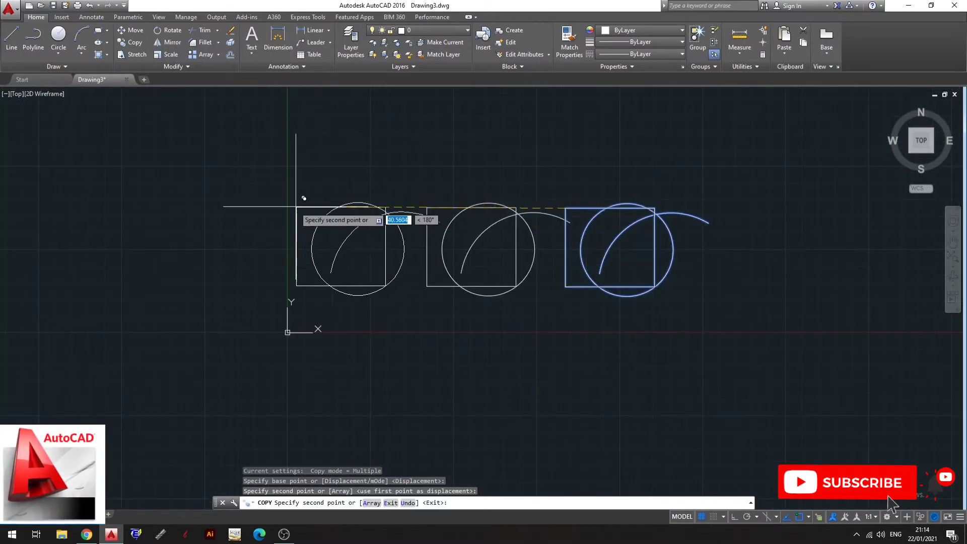
click(288, 206)
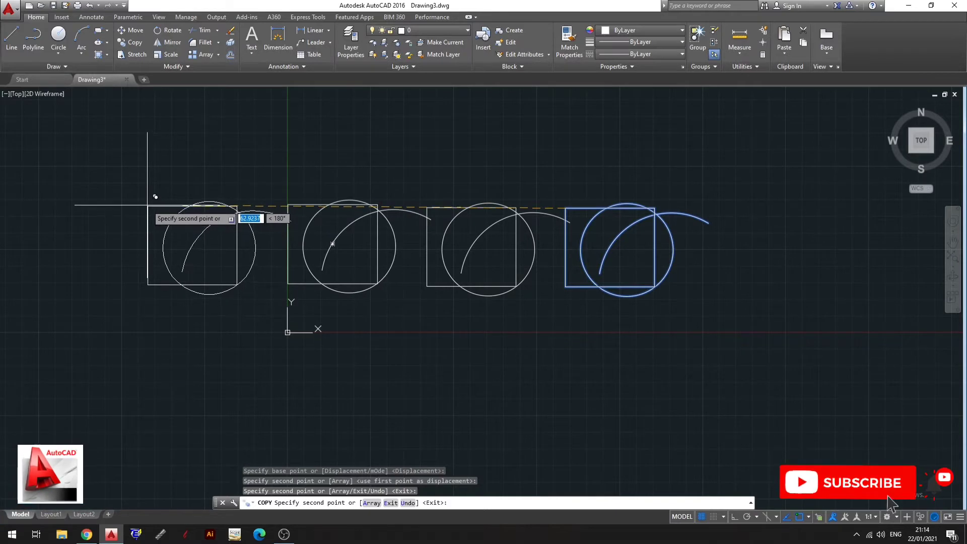
click(147, 205)
Step: With Ortho on, stack two copies above the rightmost motif, then zoom to show all
middle_drag(561, 105, 554, 184)
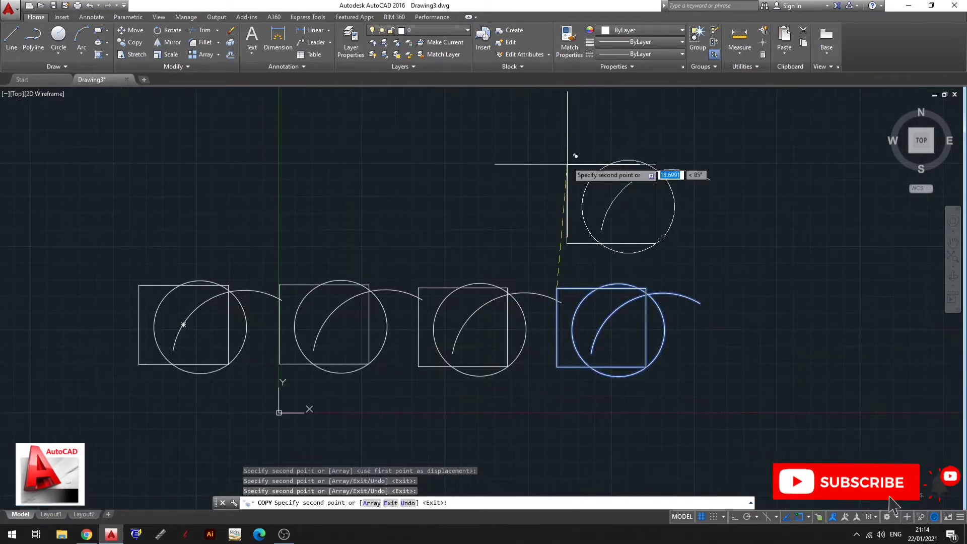
key(F8)
key(F8)
key(F8)
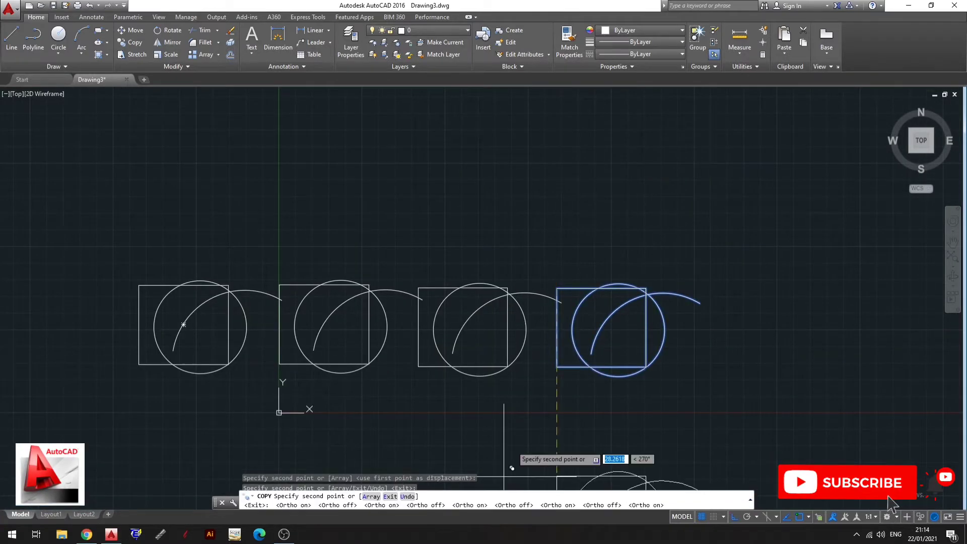
key(F8)
key(F8)
key(F8)
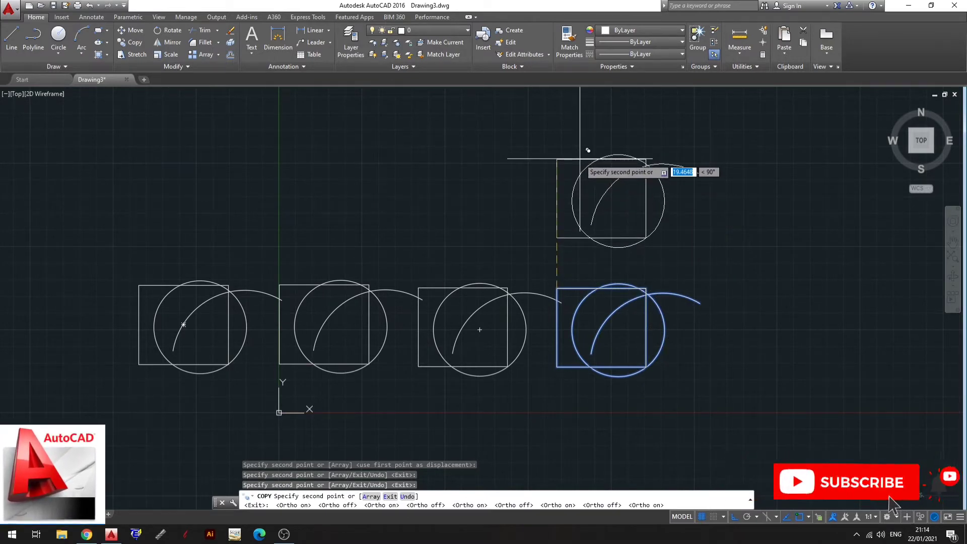
click(580, 159)
scroll(558, 272, down, 1)
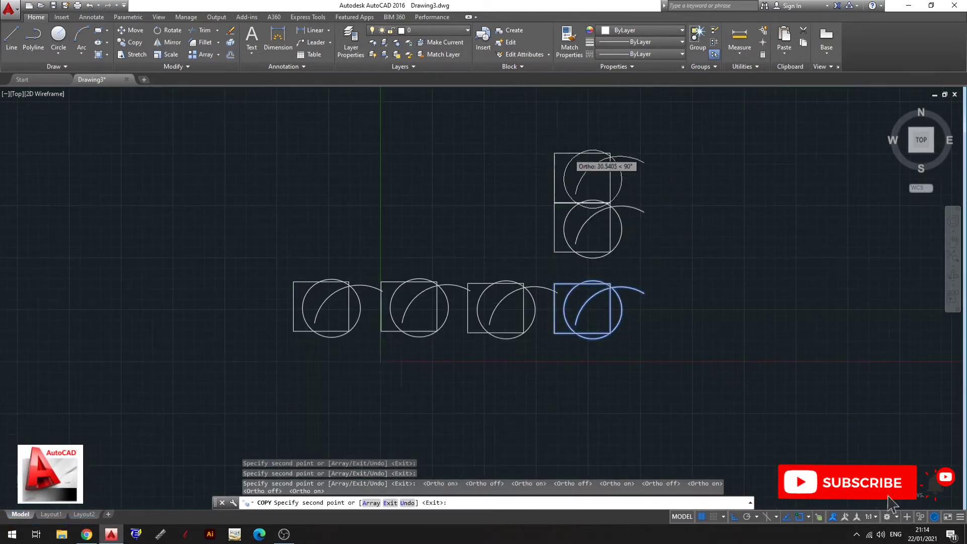
scroll(579, 151, up, 1)
scroll(539, 119, up, 5)
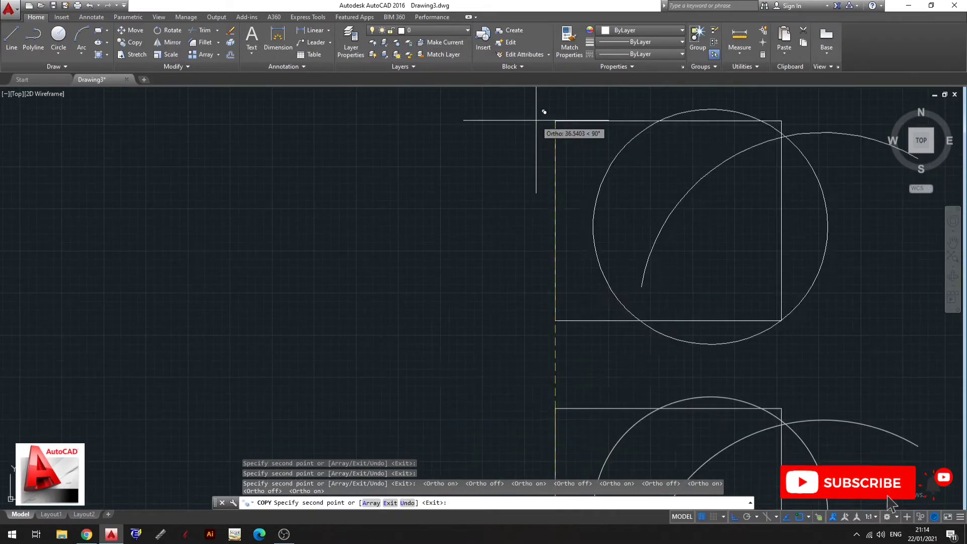
scroll(497, 302, down, 3)
scroll(518, 211, up, 1)
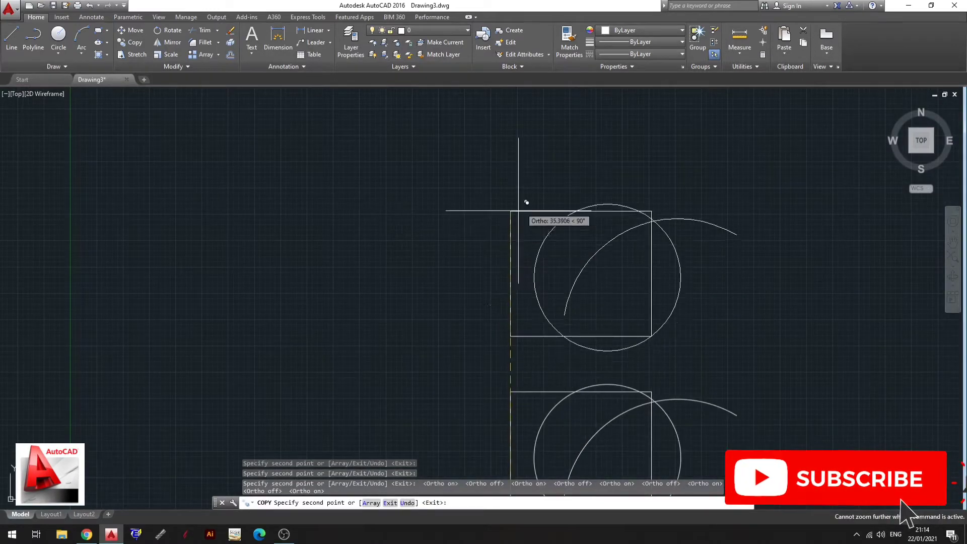
click(523, 140)
key(Escape)
key(Escape)
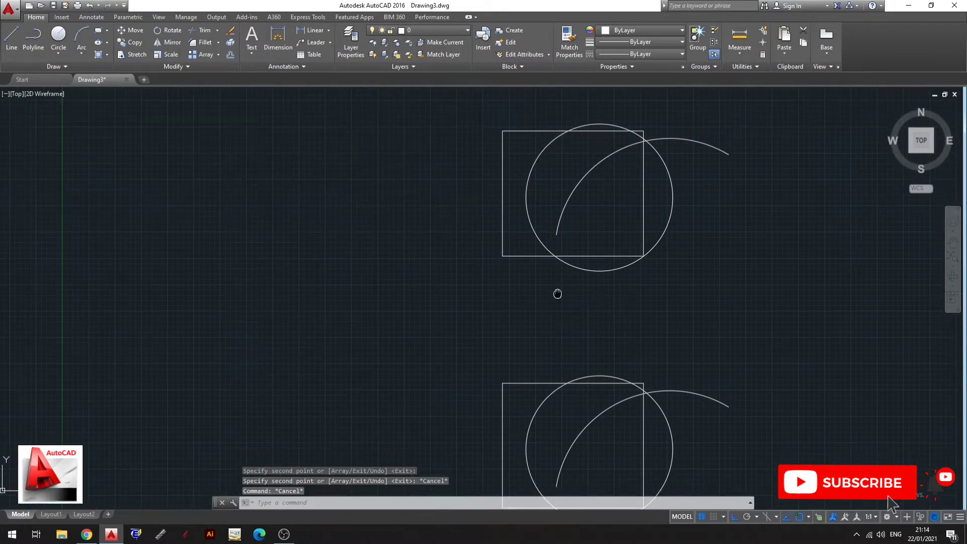
scroll(556, 290, down, 2)
key(Return)
Step: Select the whole top motif and start a copy, then abandon it
scroll(522, 215, down, 1)
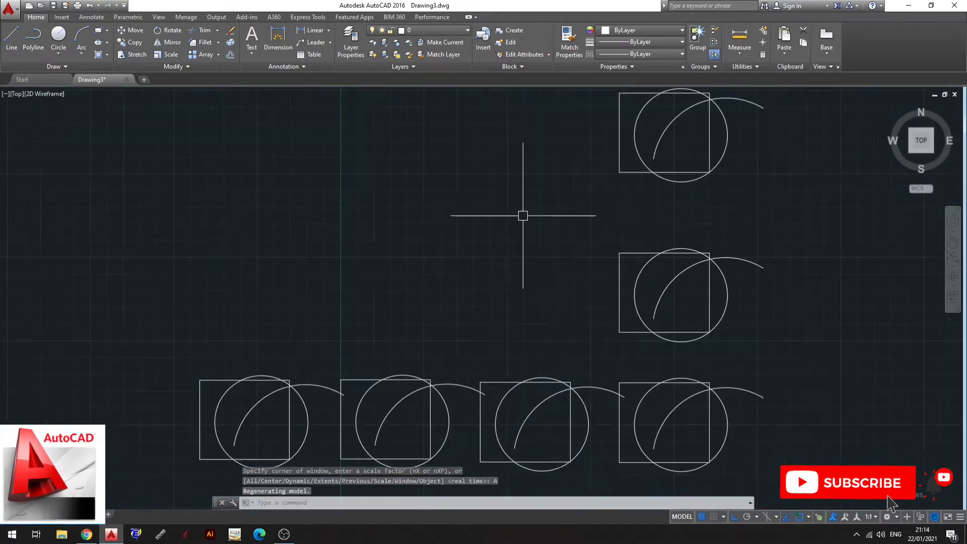
scroll(478, 218, down, 3)
scroll(542, 218, up, 5)
scroll(539, 190, up, 1)
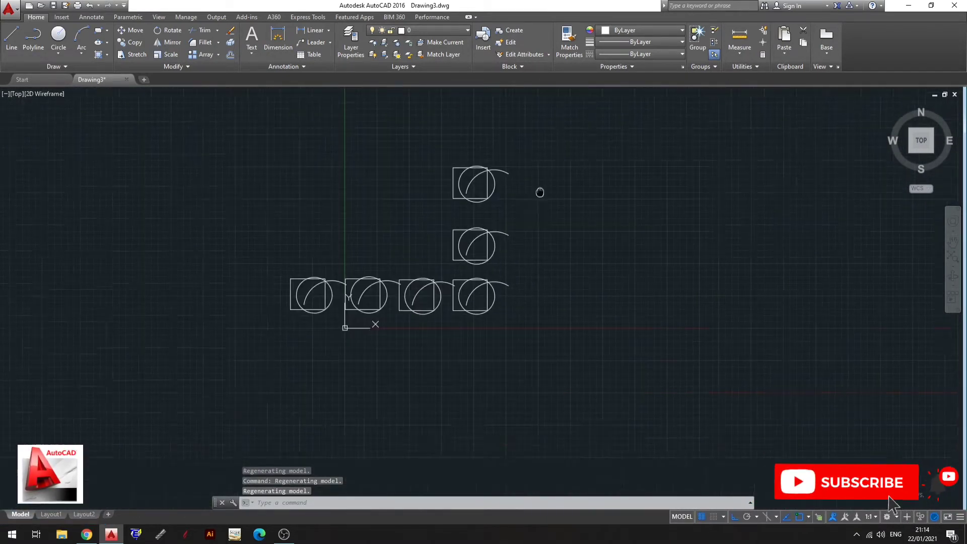
scroll(543, 142, up, 3)
scroll(530, 190, up, 2)
click(551, 123)
click(395, 210)
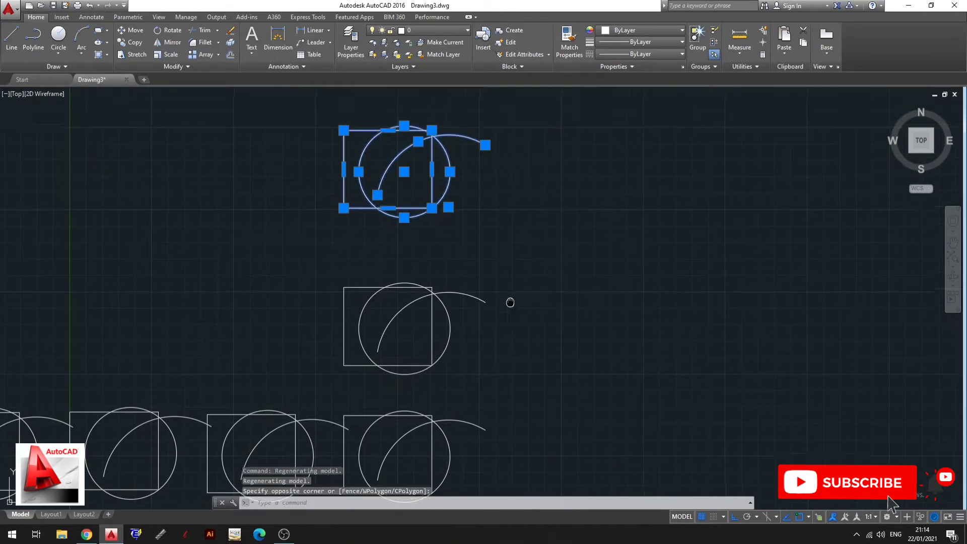
middle_drag(518, 284, 503, 302)
text(co)
key(Return)
click(495, 290)
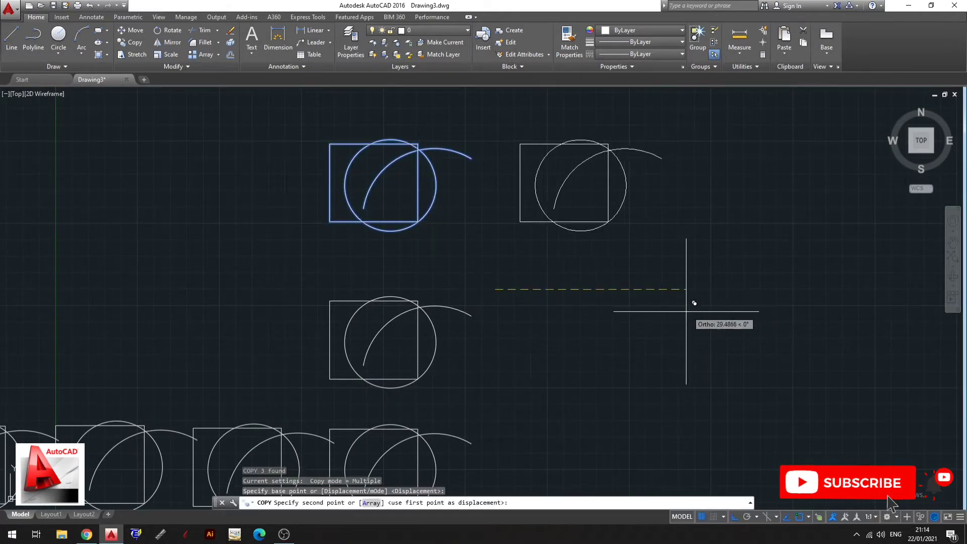
key(Escape)
text(CO)
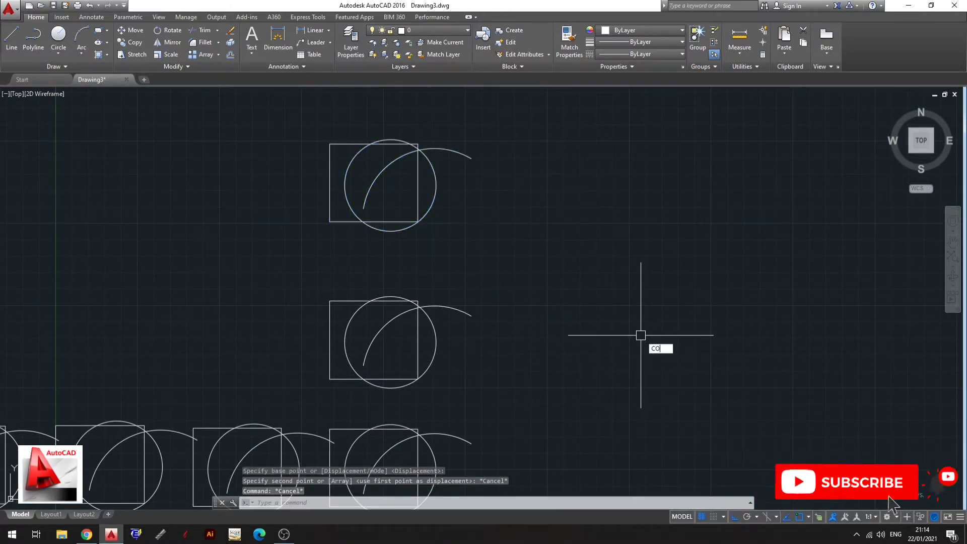
Step: Retry the copy with a selection window that catches nothing, then cancel
key(Return)
click(462, 175)
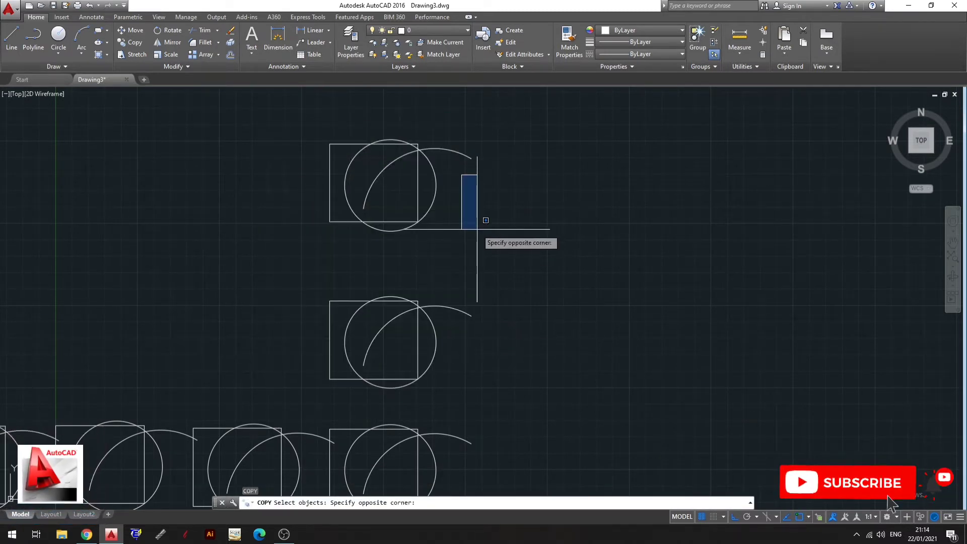
click(485, 220)
key(Escape)
key(Escape)
Step: Crossing-select only the top motif's circle and arc and copy them to the right
scroll(427, 147, up, 2)
click(439, 134)
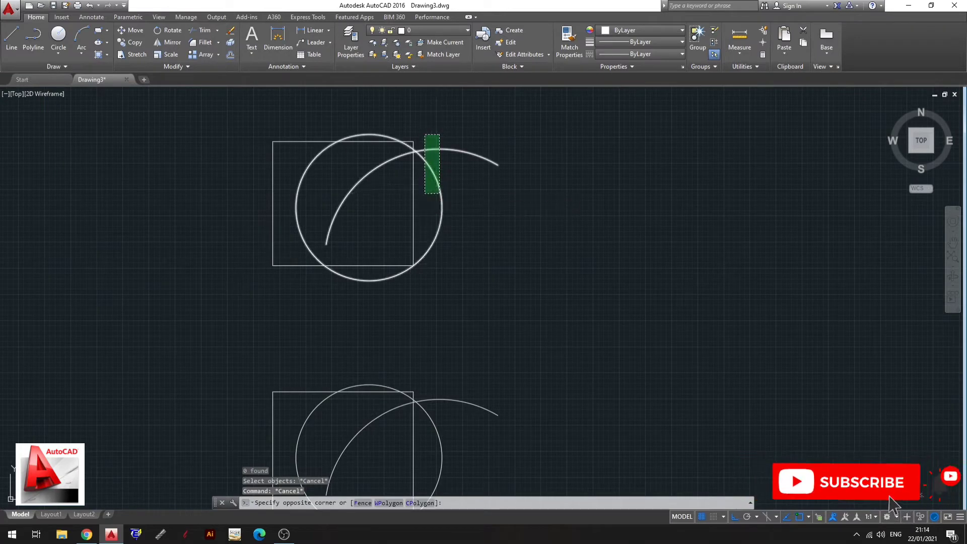
click(425, 193)
key(Return)
click(422, 317)
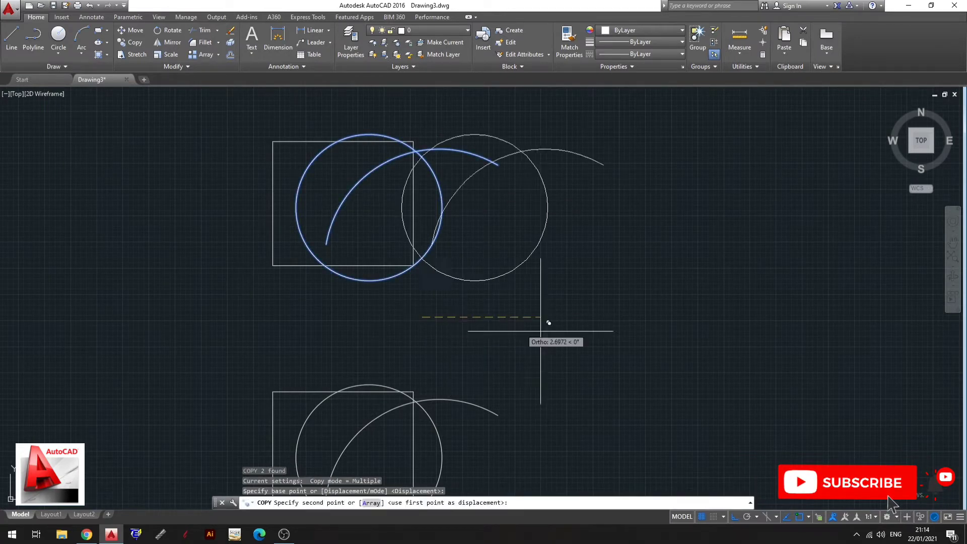
click(658, 355)
scroll(644, 348, down, 4)
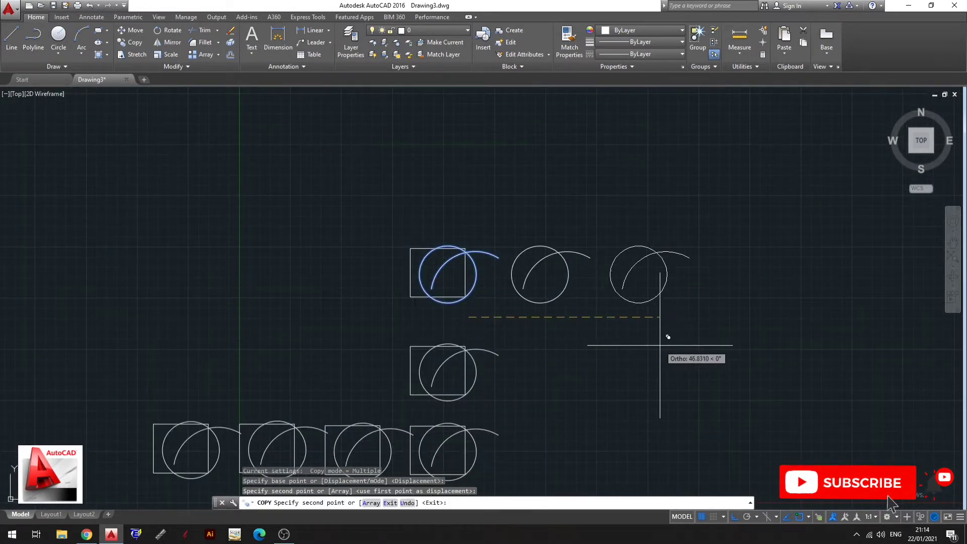
Step: End COPY, undo the copies with Ctrl+Z, and pan to centre the remaining motif
key(Escape)
scroll(492, 248, down, 3)
scroll(461, 295, up, 3)
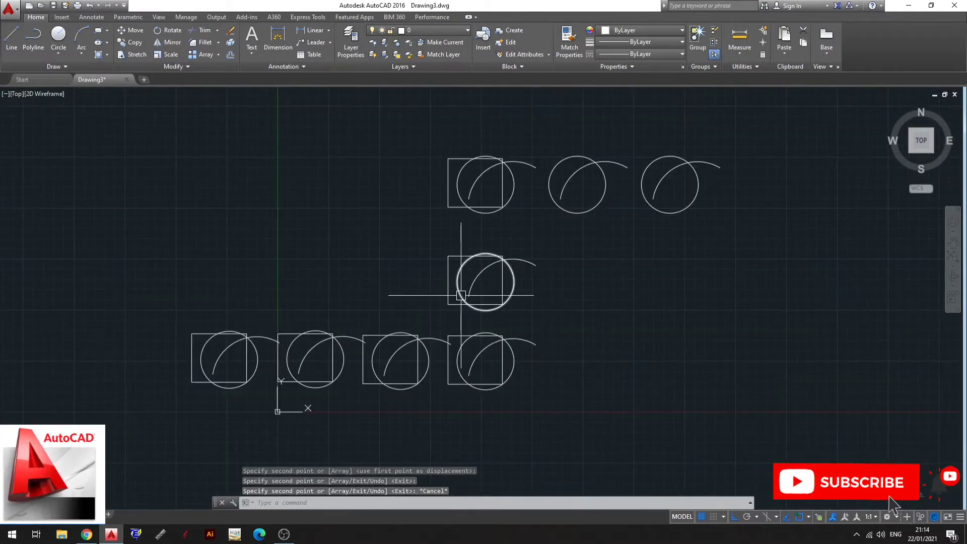
middle_drag(504, 184, 463, 269)
scroll(460, 296, up, 3)
scroll(460, 295, down, 1)
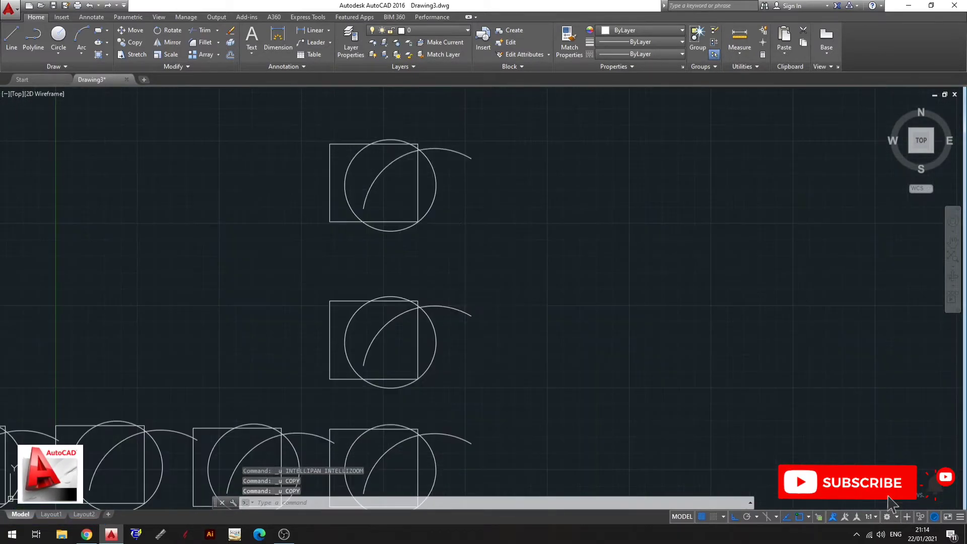
key(ctrl+z)
key(ctrl+z)
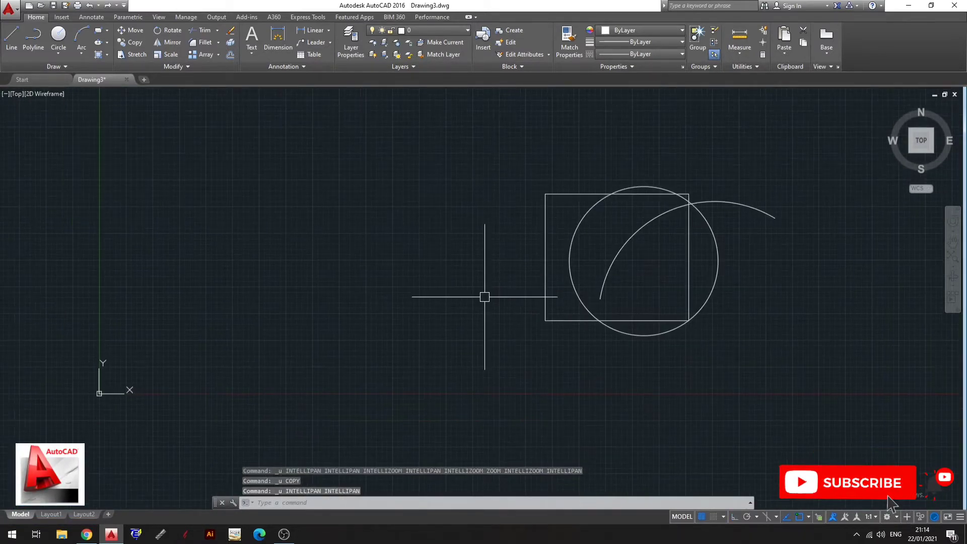
scroll(590, 269, up, 4)
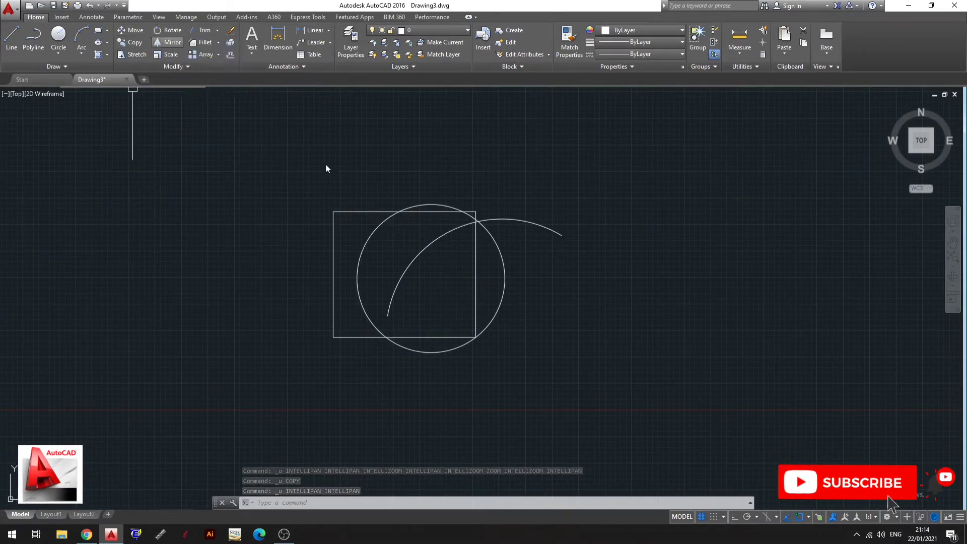
middle_drag(152, 212, 374, 223)
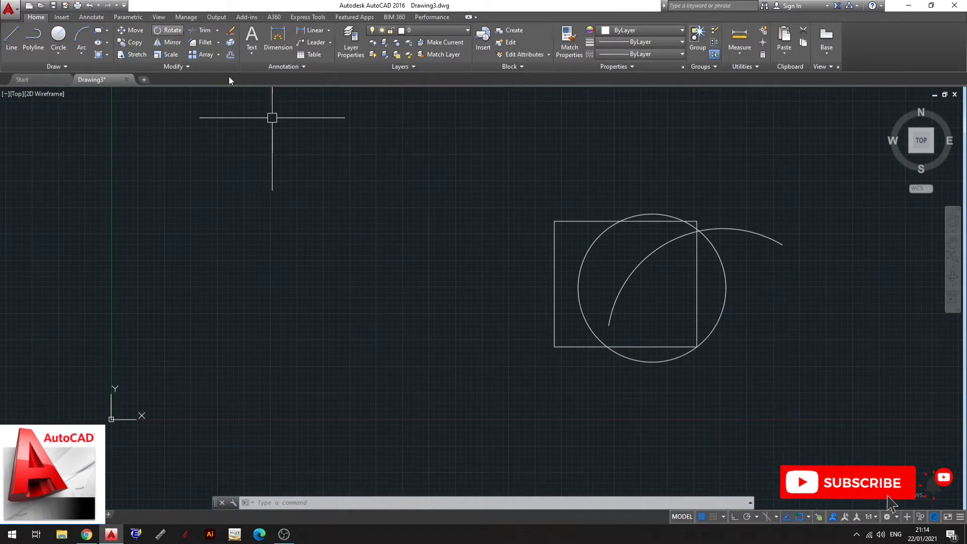
middle_drag(613, 294, 333, 288)
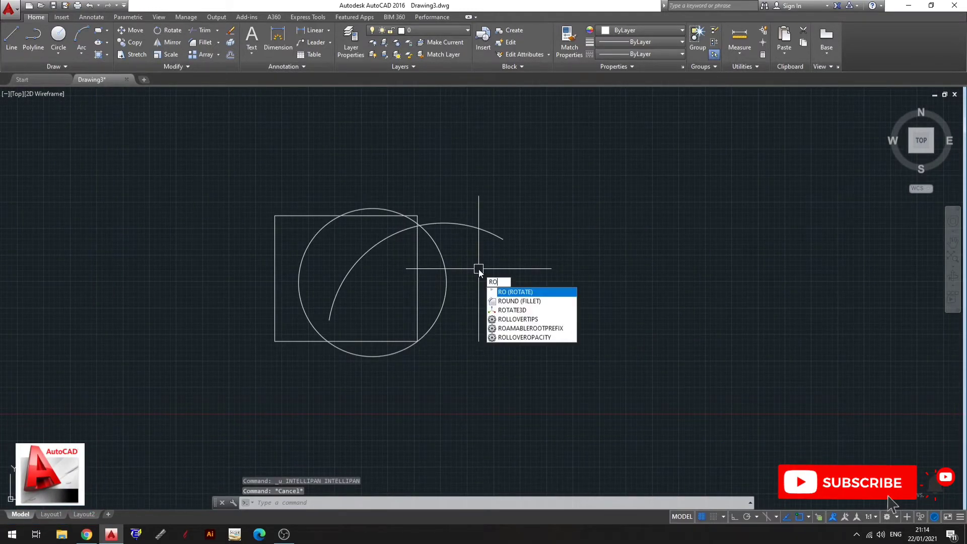
click(532, 295)
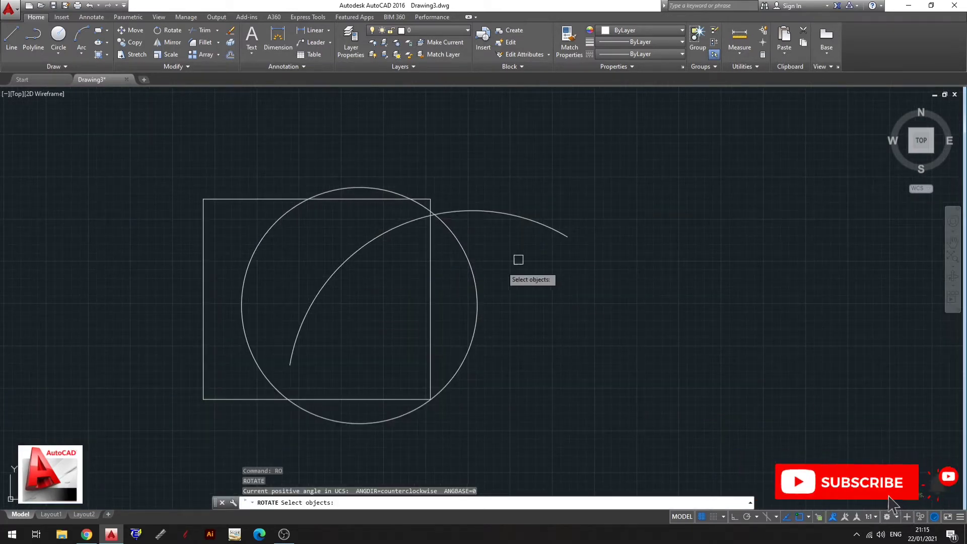
middle_drag(500, 298, 539, 267)
scroll(539, 267, down, 2)
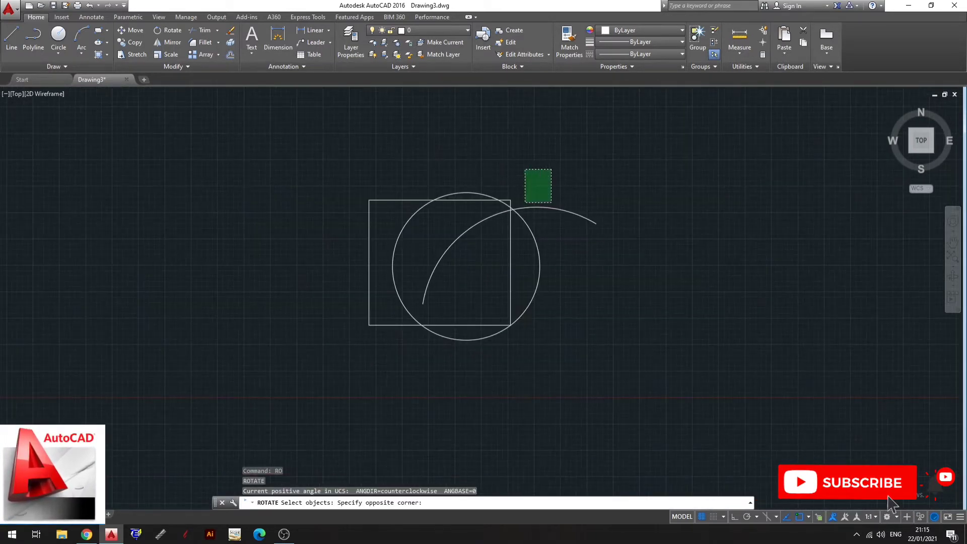
click(410, 296)
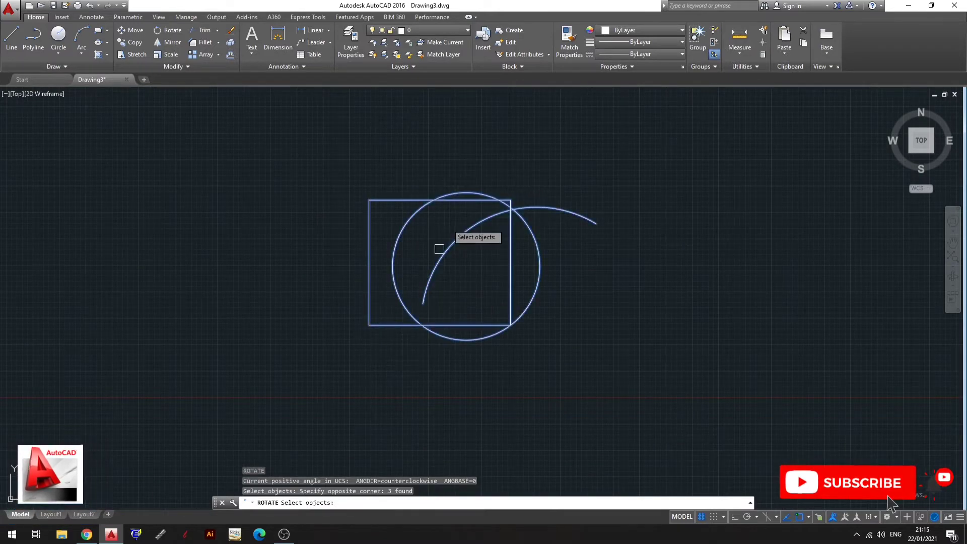
scroll(518, 267, up, 4)
scroll(512, 280, down, 4)
scroll(501, 255, up, 1)
scroll(505, 273, up, 1)
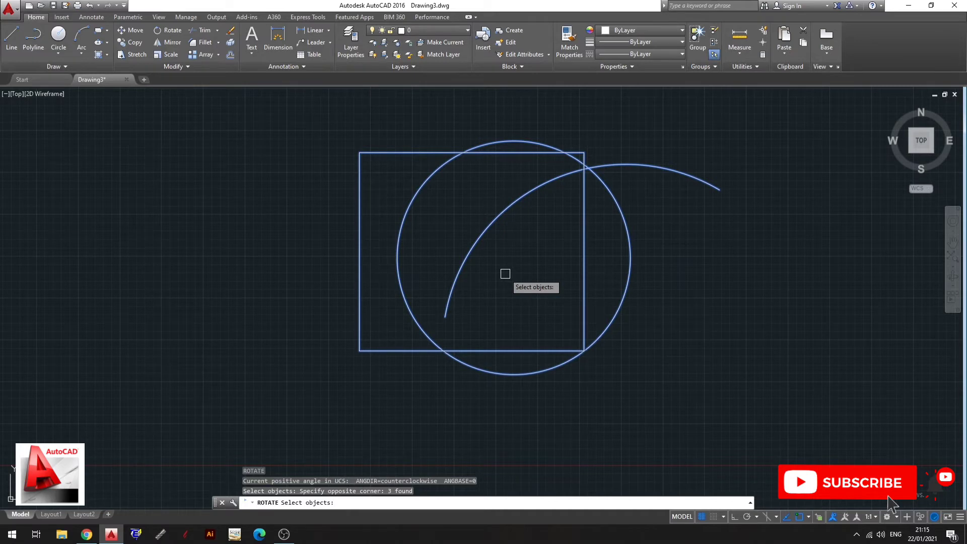
key(Return)
scroll(573, 177, down, 1)
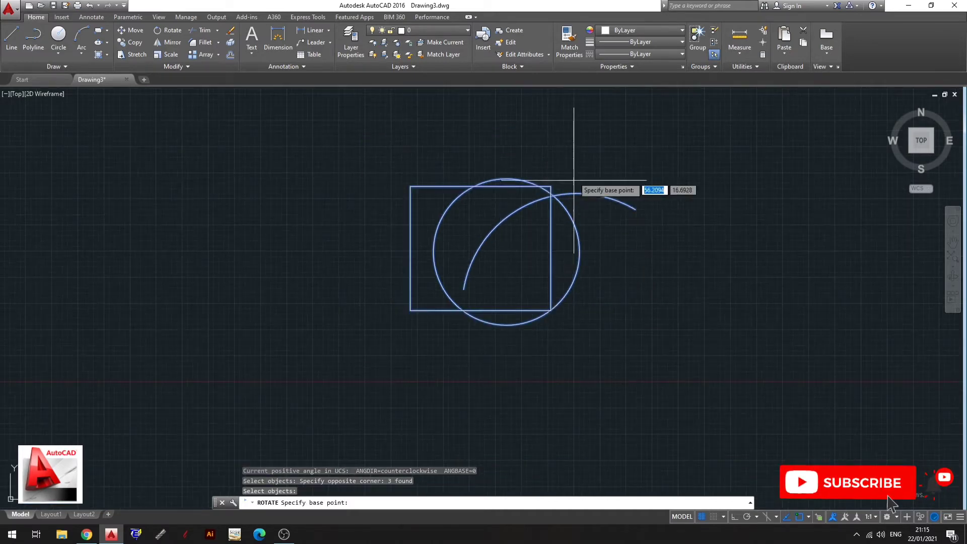
scroll(507, 172, up, 1)
scroll(450, 197, down, 2)
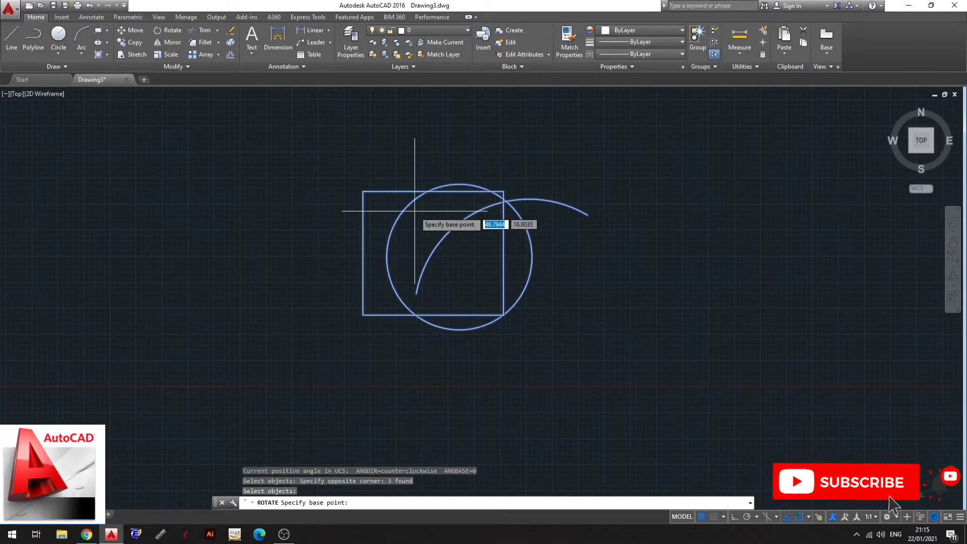
scroll(417, 211, up, 2)
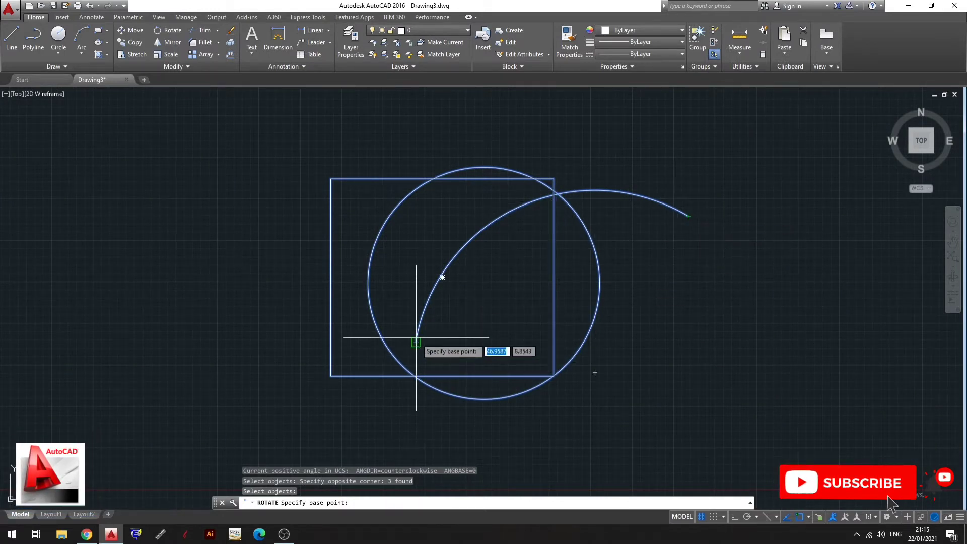
scroll(544, 219, down, 4)
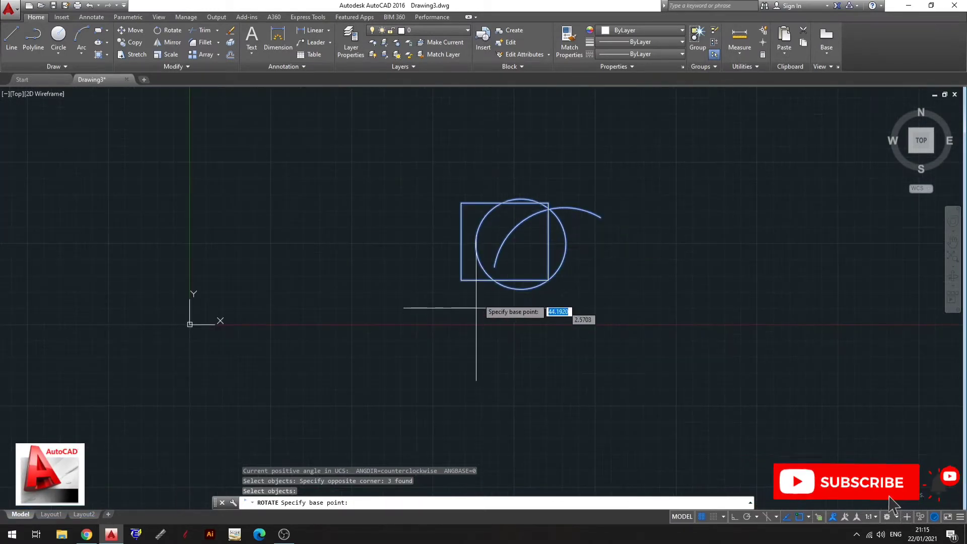
scroll(504, 272, up, 4)
scroll(503, 298, down, 2)
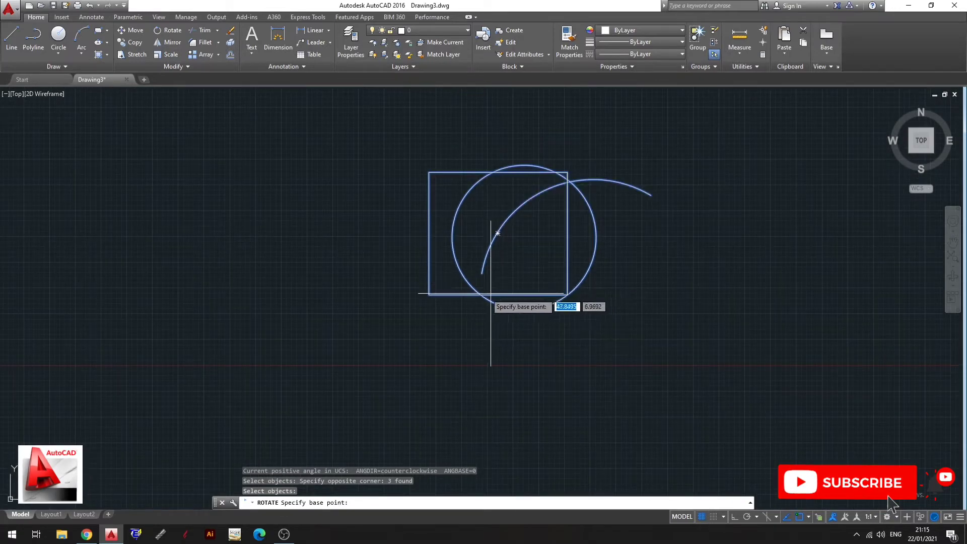
click(481, 273)
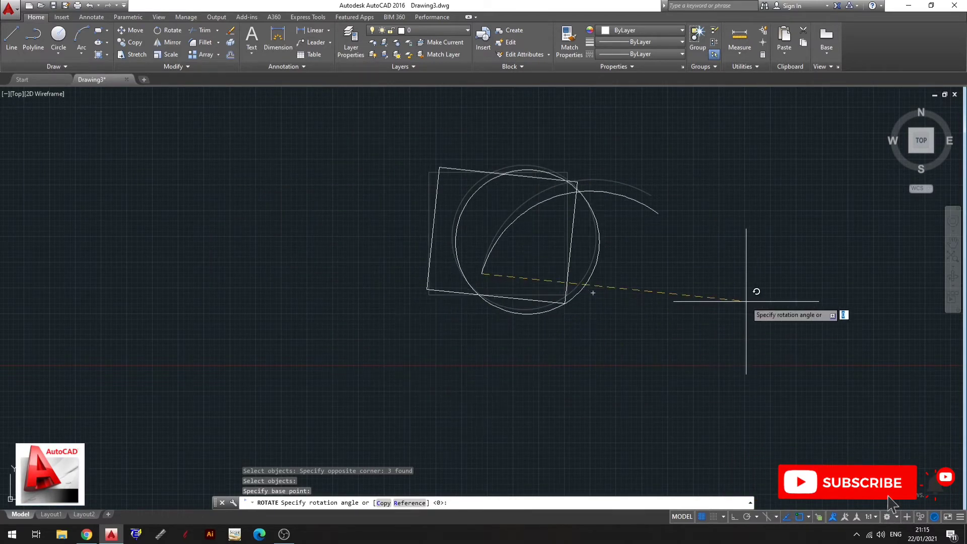
key(F8)
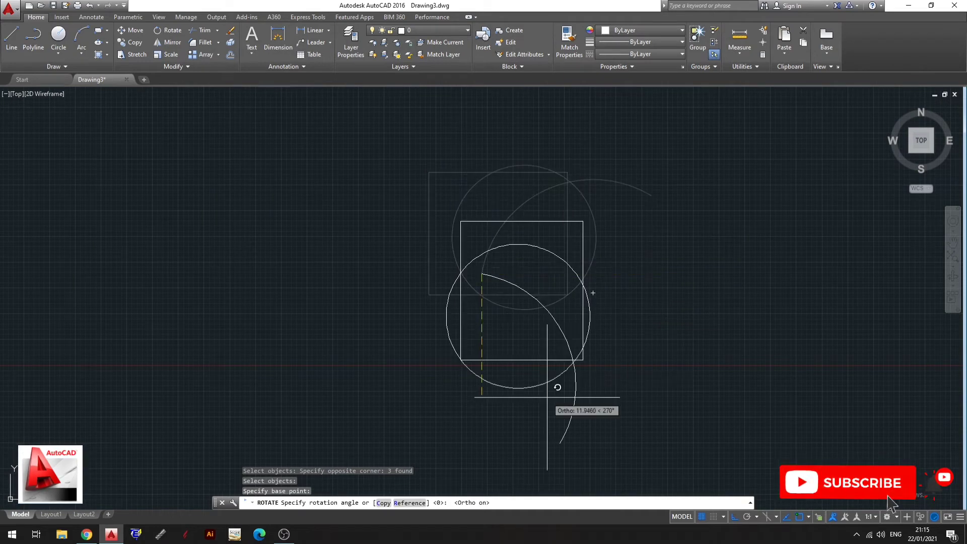
scroll(579, 363, down, 3)
scroll(629, 242, up, 3)
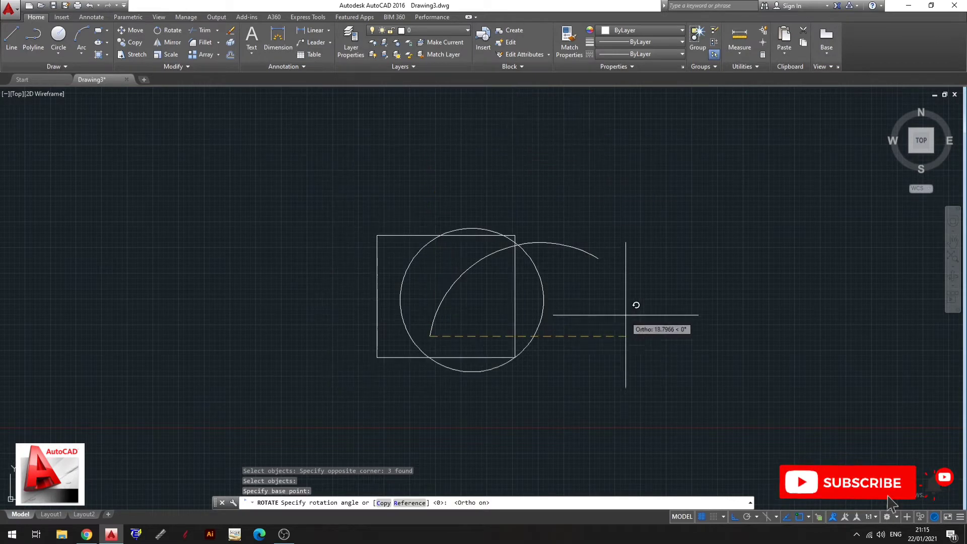
scroll(609, 292, down, 3)
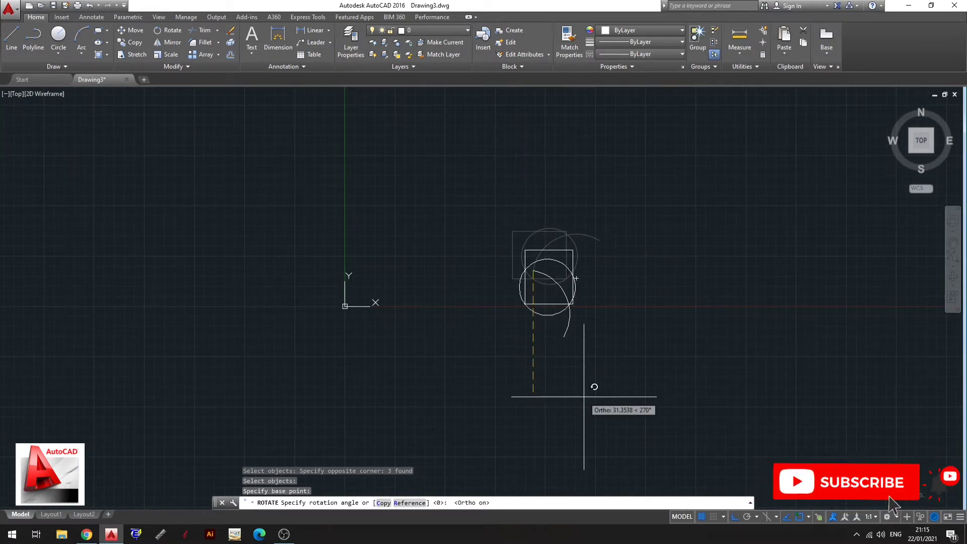
scroll(591, 194, up, 3)
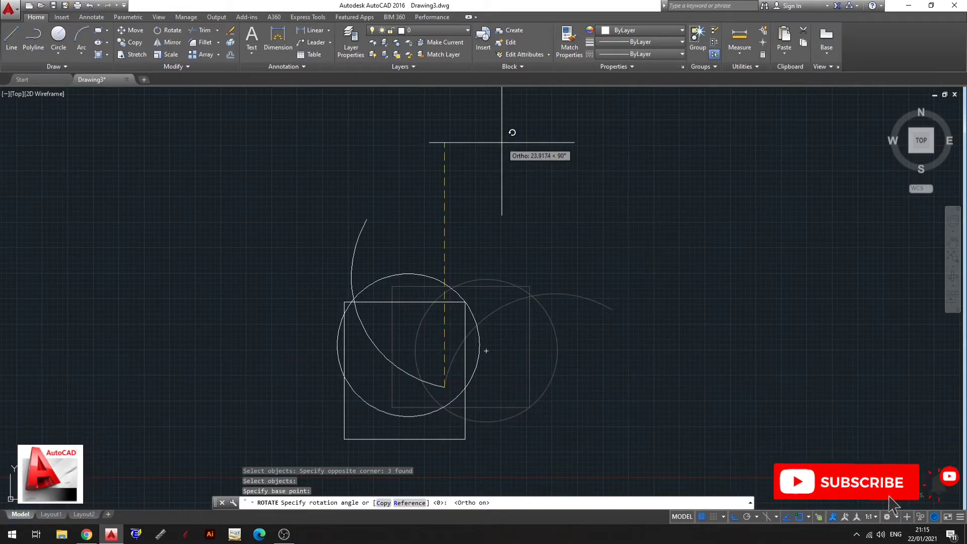
scroll(501, 143, down, 2)
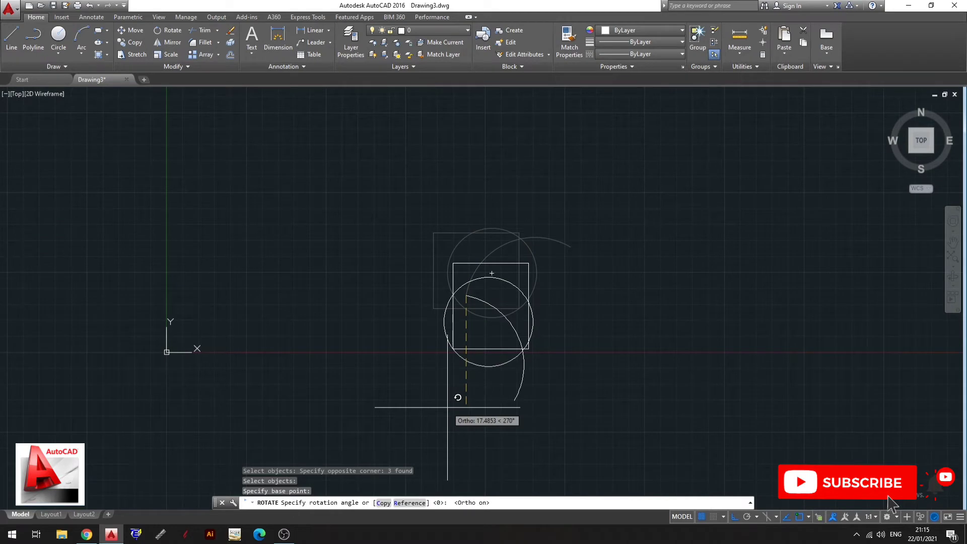
Step: Select the motif and rotate it about the square's top-right corner
key(Escape)
key(Escape)
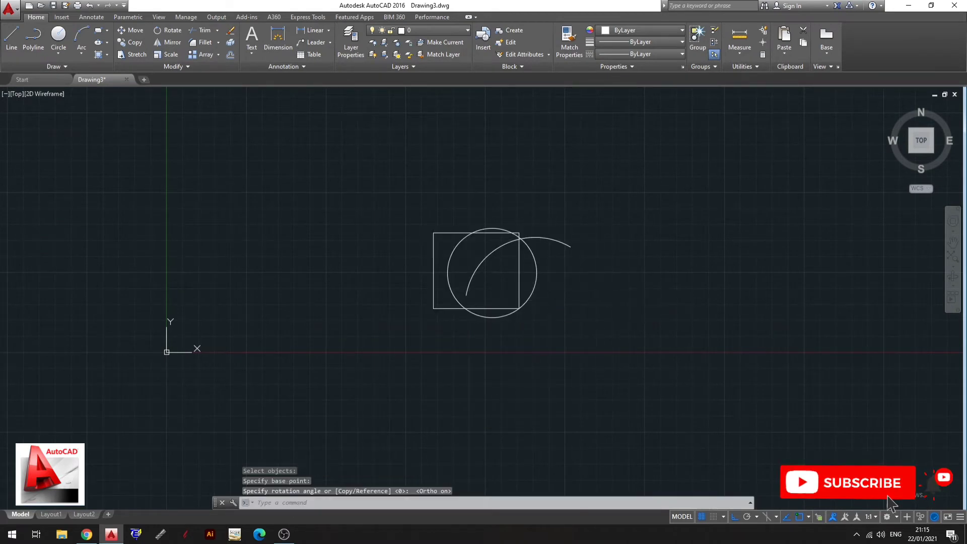
scroll(510, 243, up, 2)
click(565, 155)
click(474, 321)
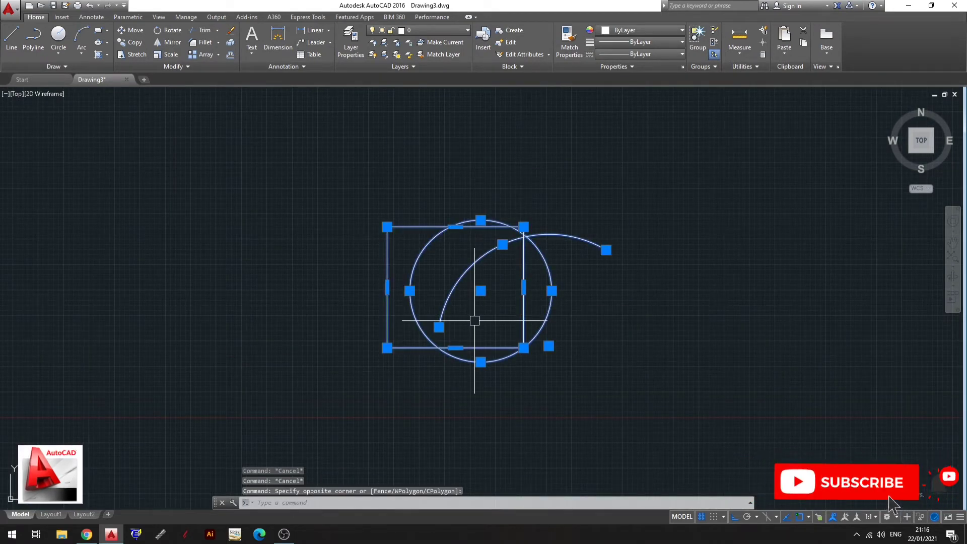
text(RO)
key(Return)
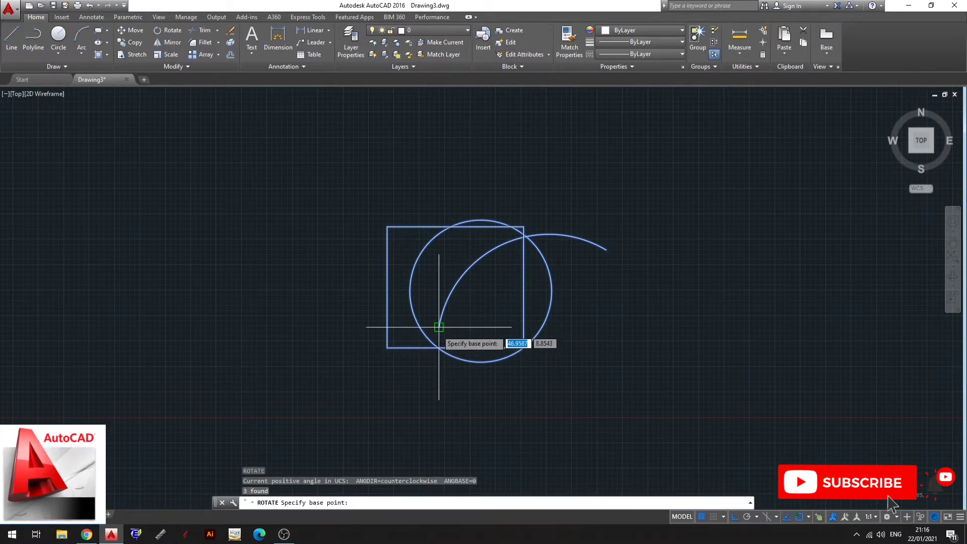
click(522, 227)
scroll(522, 227, down, 2)
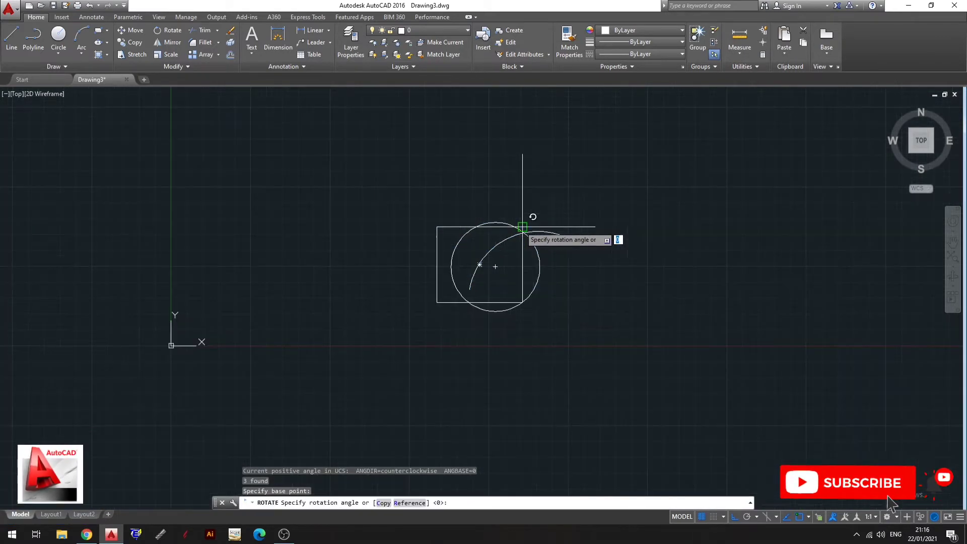
scroll(554, 201, up, 2)
click(555, 374)
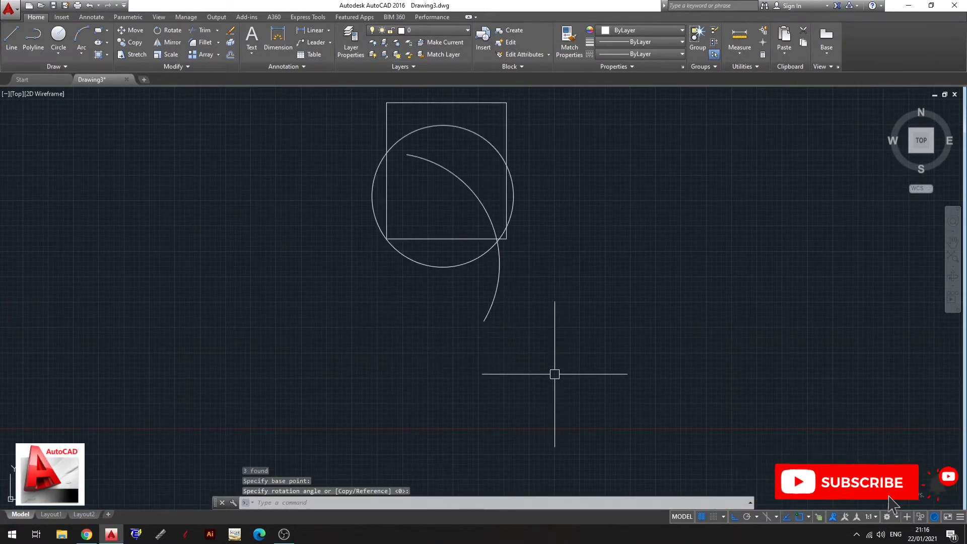
Step: Clear the command and undo that rotation with Ctrl+Z
key(Escape)
scroll(475, 260, down, 2)
scroll(526, 194, up, 2)
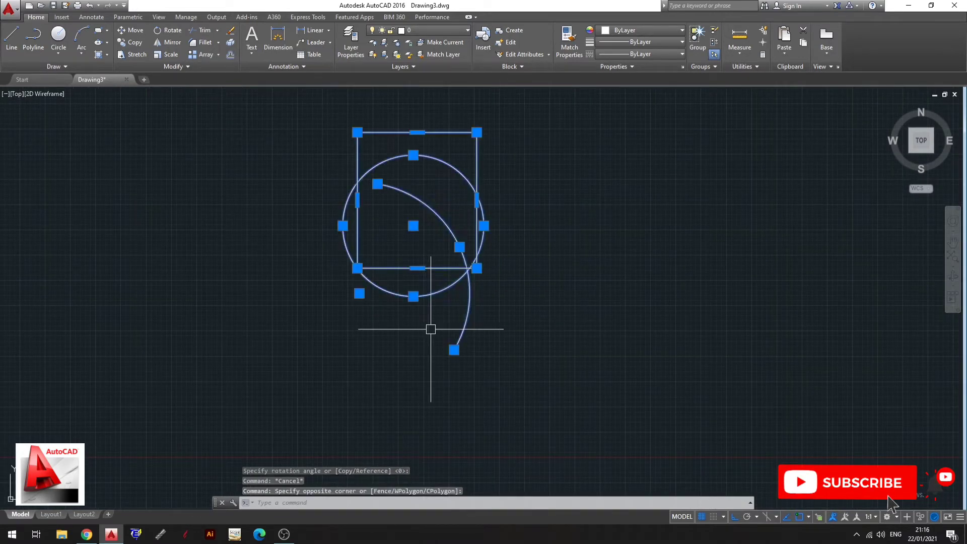
key(Escape)
key(ctrl+z)
key(ctrl+z)
scroll(541, 324, down, 2)
scroll(523, 242, down, 1)
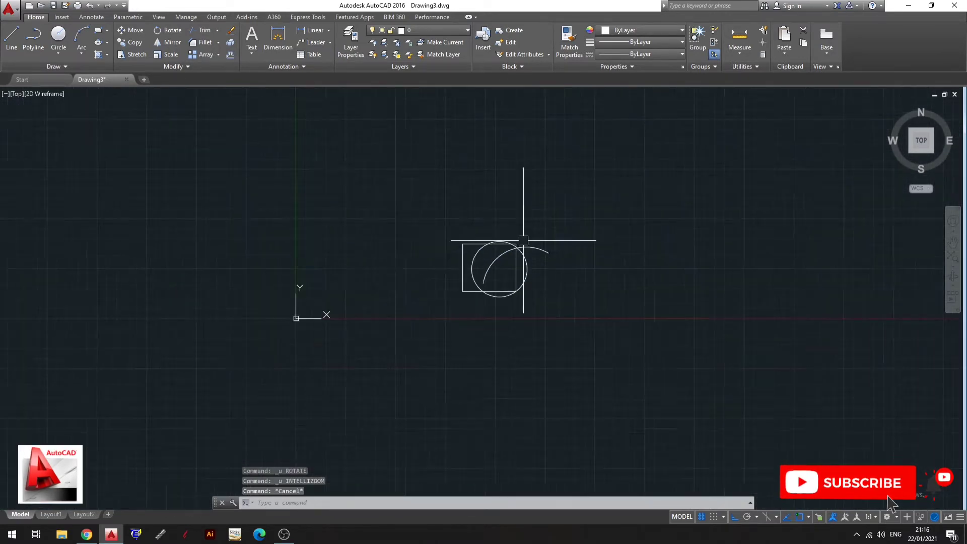
scroll(522, 241, up, 2)
Step: Rotate a copy of the motif 270° about the arc's outer end
drag(538, 211, 479, 298)
scroll(573, 314, up, 2)
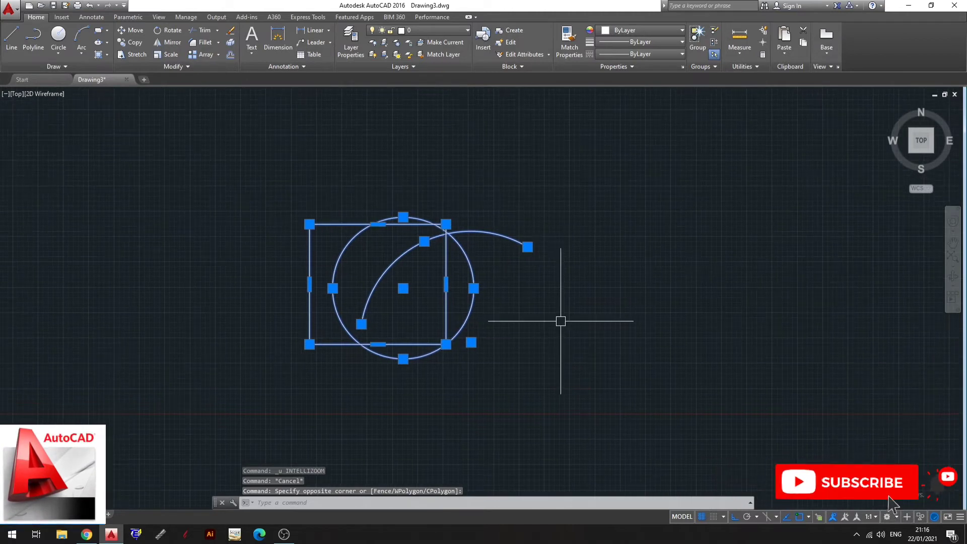
text(RO)
key(Return)
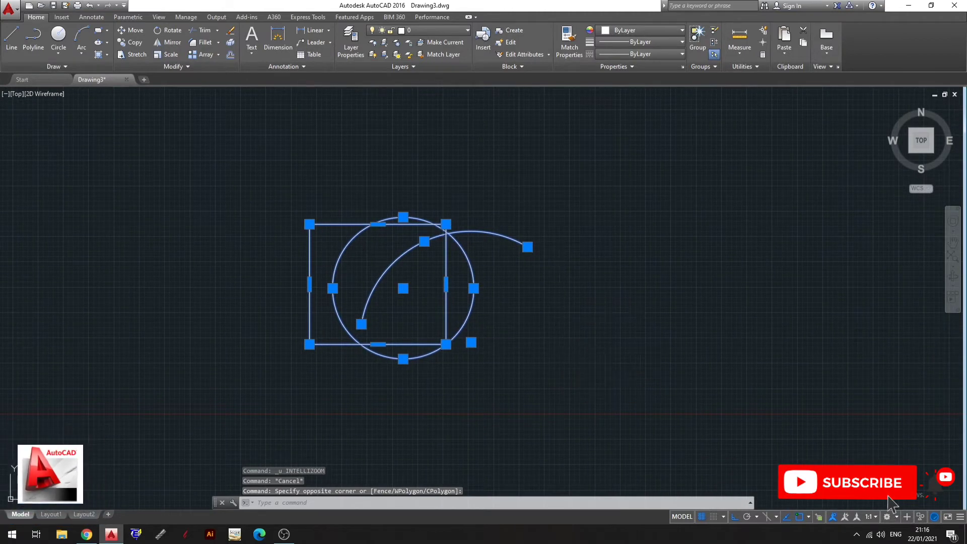
click(527, 246)
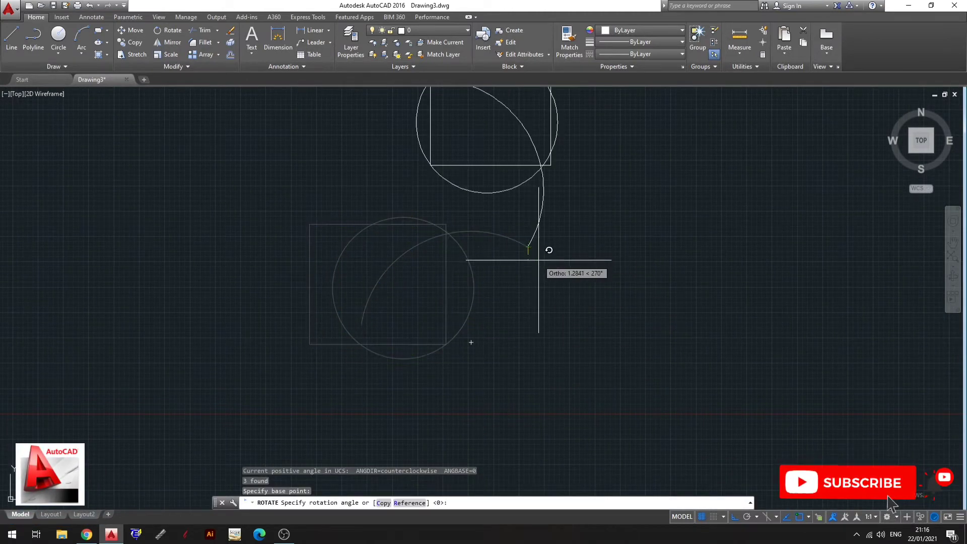
scroll(534, 290, down, 2)
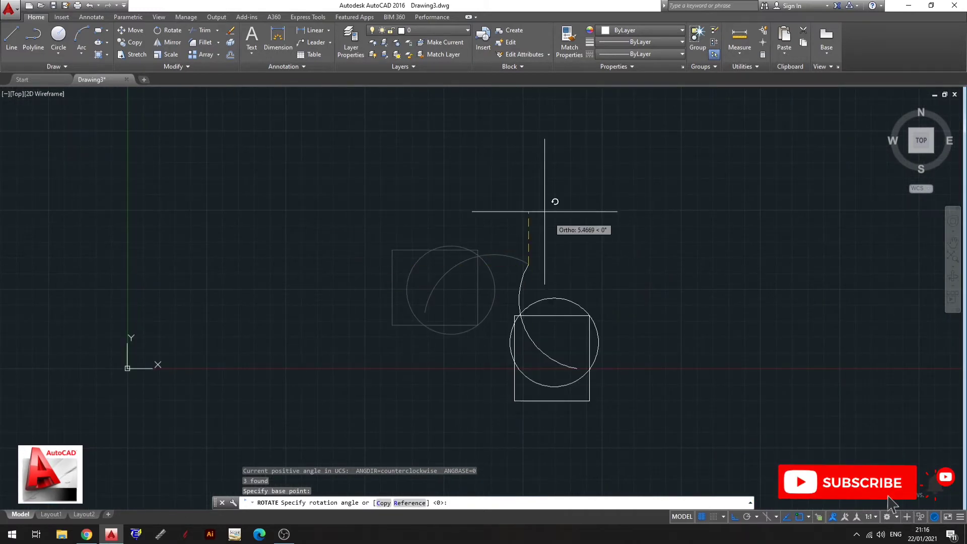
scroll(524, 179, up, 2)
text(C)
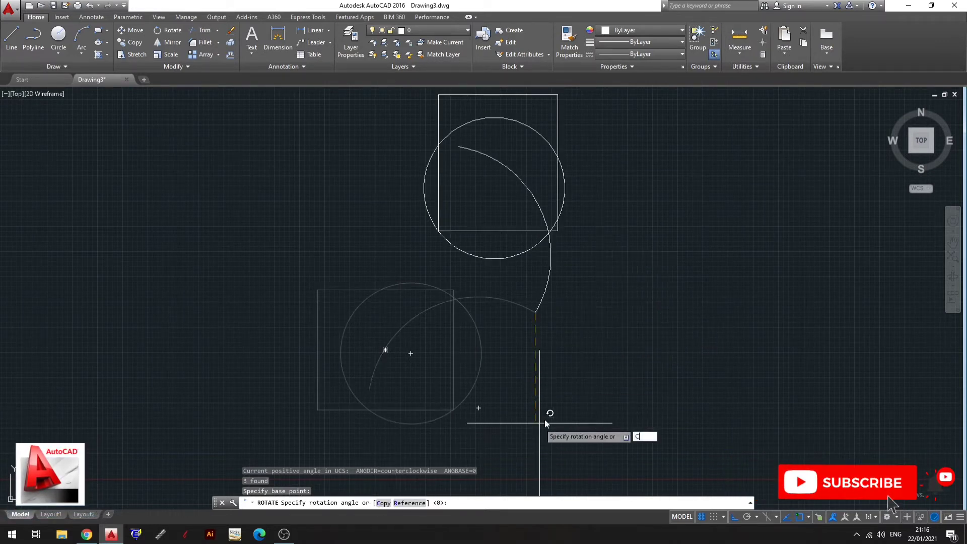
key(Return)
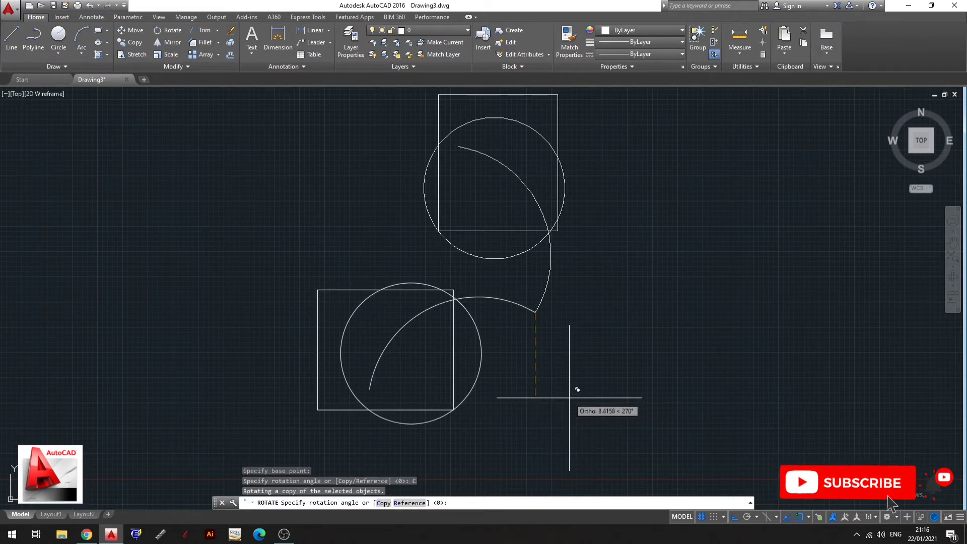
click(569, 397)
scroll(571, 377, down, 2)
middle_drag(594, 352, 602, 346)
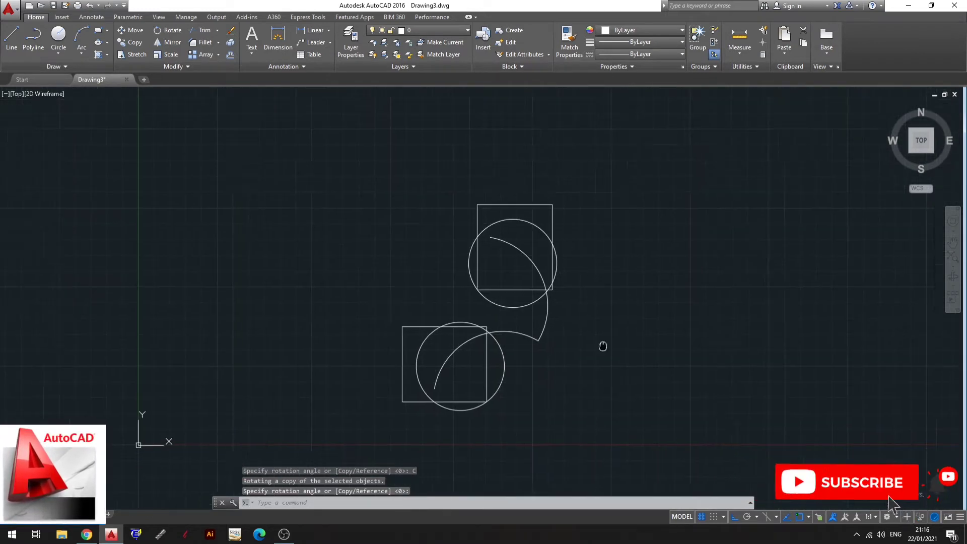
scroll(564, 342, up, 1)
scroll(536, 339, up, 2)
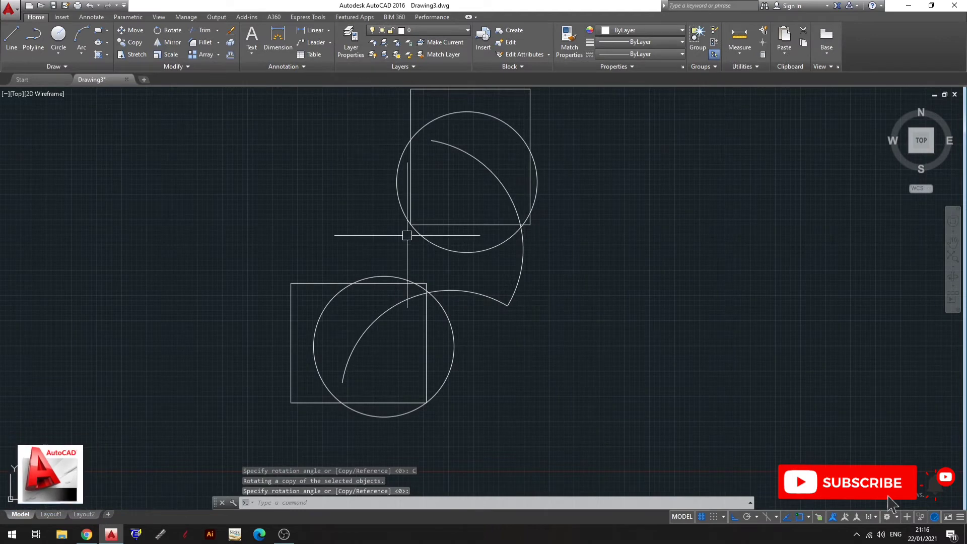
scroll(407, 235, down, 2)
Step: Erase the rotated upper copy of the square, circle and arc
click(569, 176)
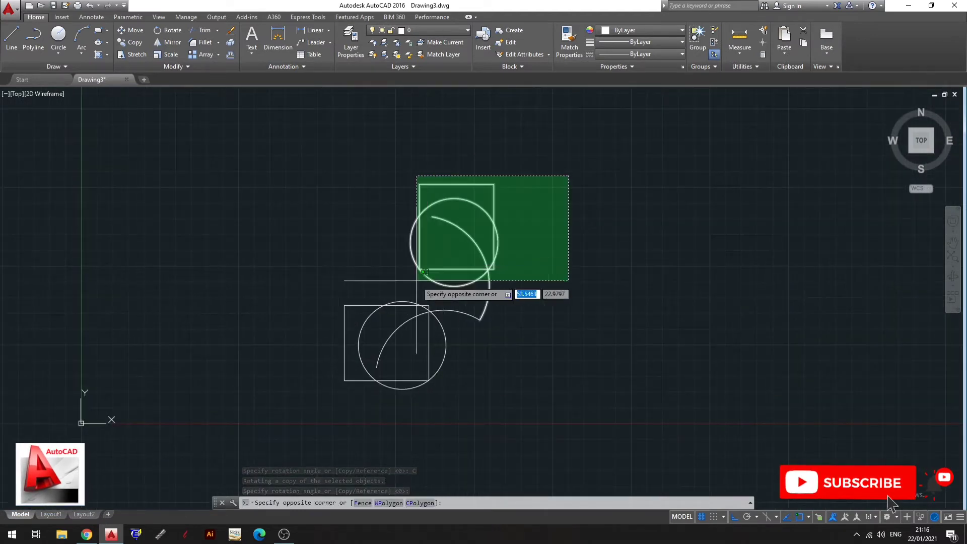
key(Escape)
middle_drag(504, 251, 526, 207)
click(556, 131)
click(437, 224)
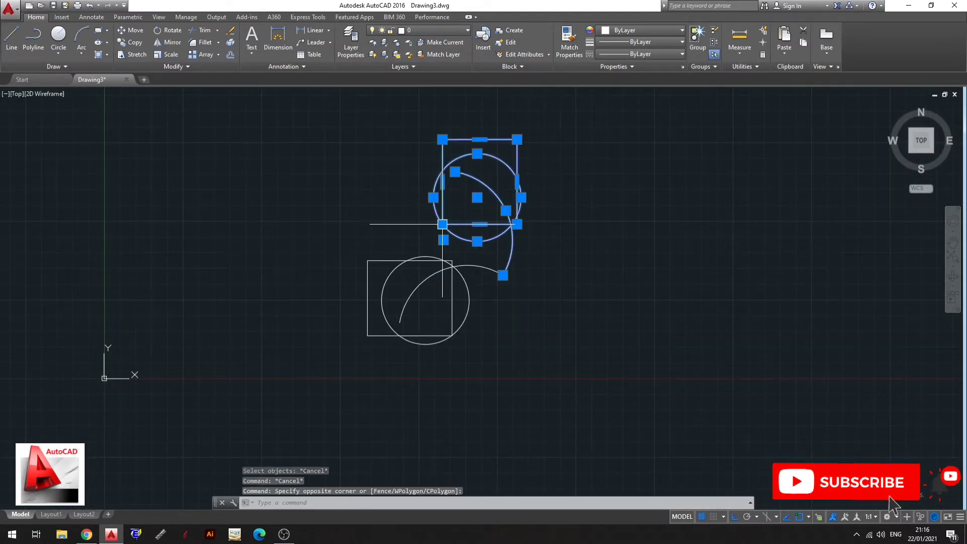
key(Delete)
Step: Rotate the remaining square, circle and arc motif about the arc's end point
scroll(498, 269, up, 3)
click(496, 190)
click(313, 387)
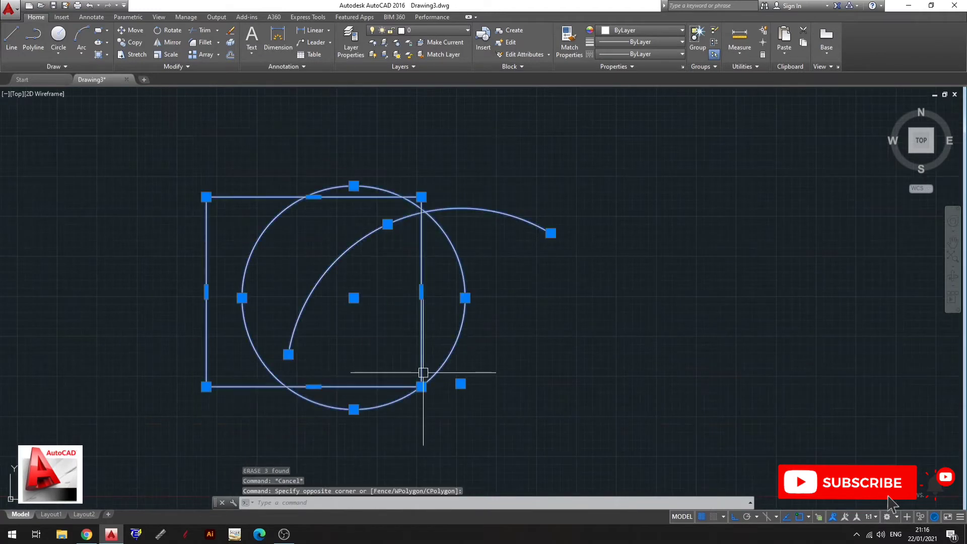
text(ro)
key(Return)
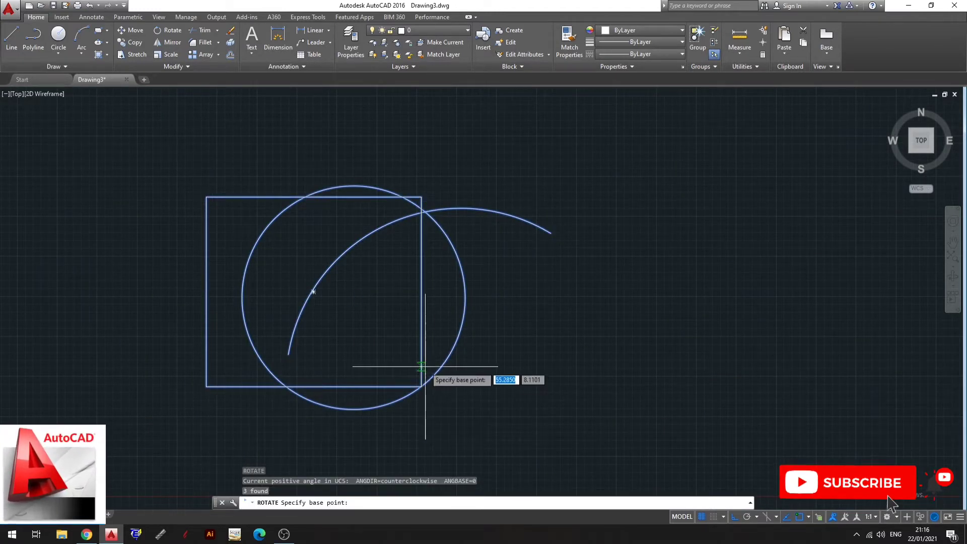
click(551, 232)
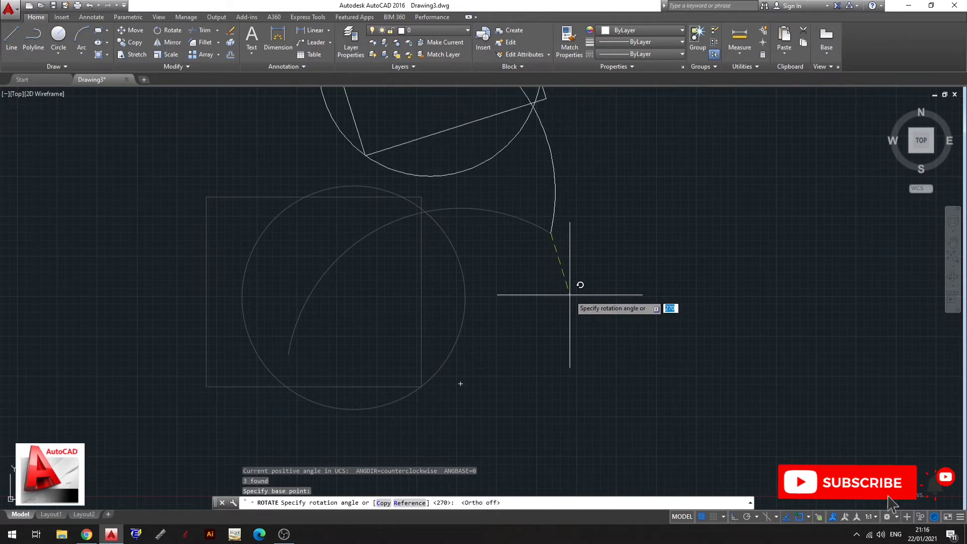
scroll(572, 295, down, 1)
scroll(579, 297, down, 2)
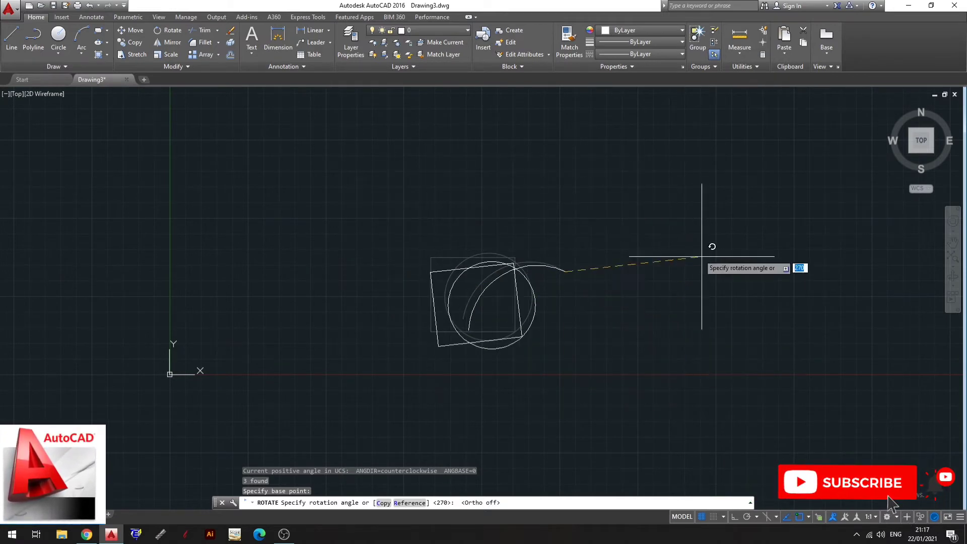
scroll(686, 280, up, 2)
middle_drag(501, 371, 560, 223)
scroll(572, 257, down, 2)
scroll(572, 272, up, 2)
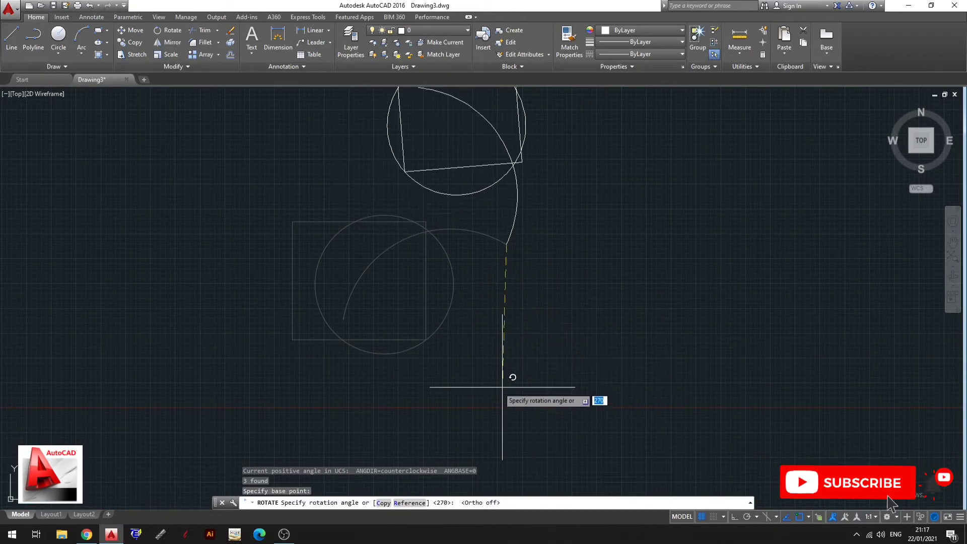
click(449, 384)
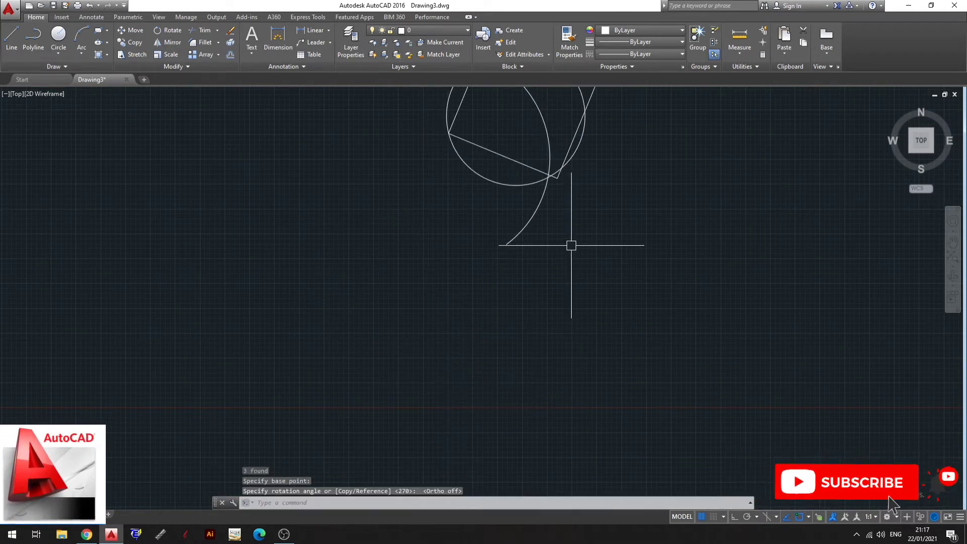
Step: Pan and zoom out to leave empty space beside the motif
middle_drag(570, 245, 556, 305)
middle_drag(448, 159, 439, 201)
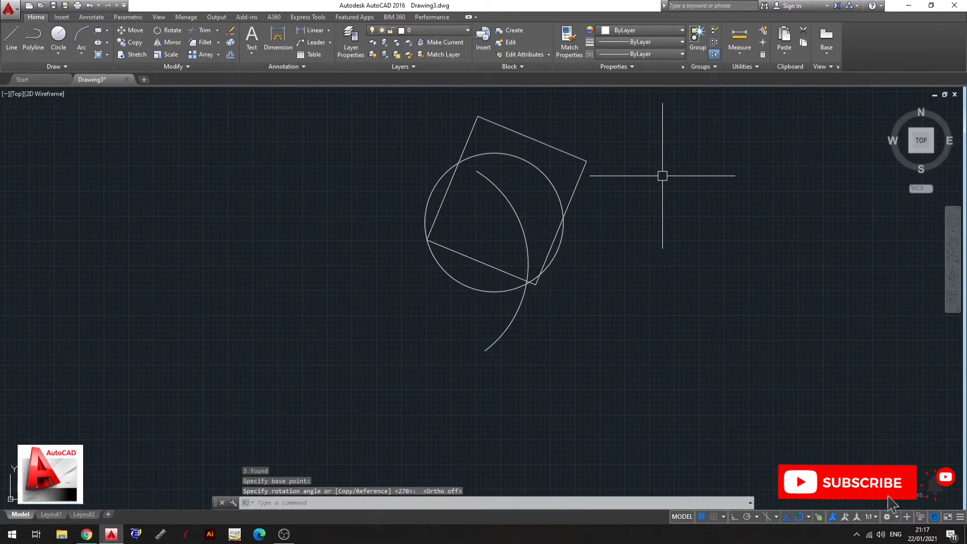
key(ctrl+z)
key(ctrl+z)
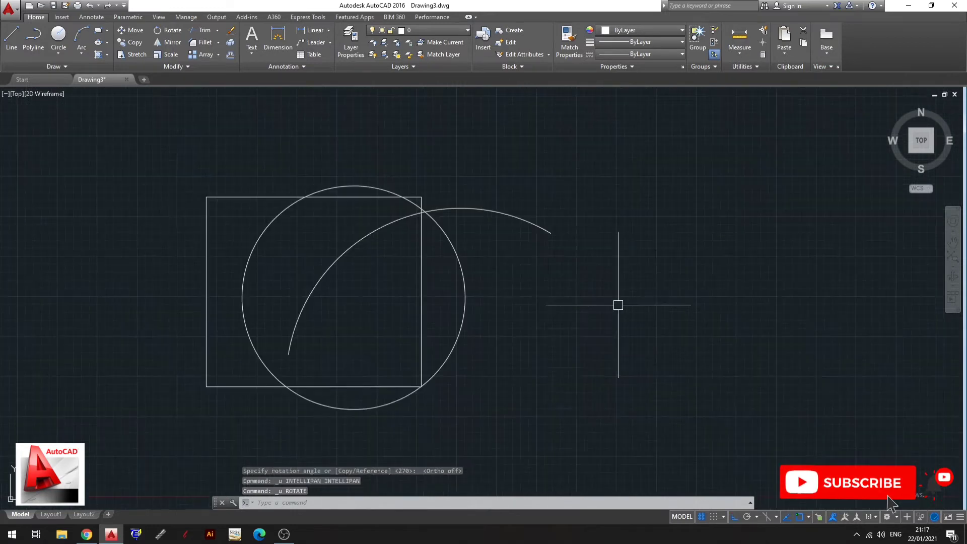
scroll(503, 255, down, 2)
scroll(417, 234, up, 4)
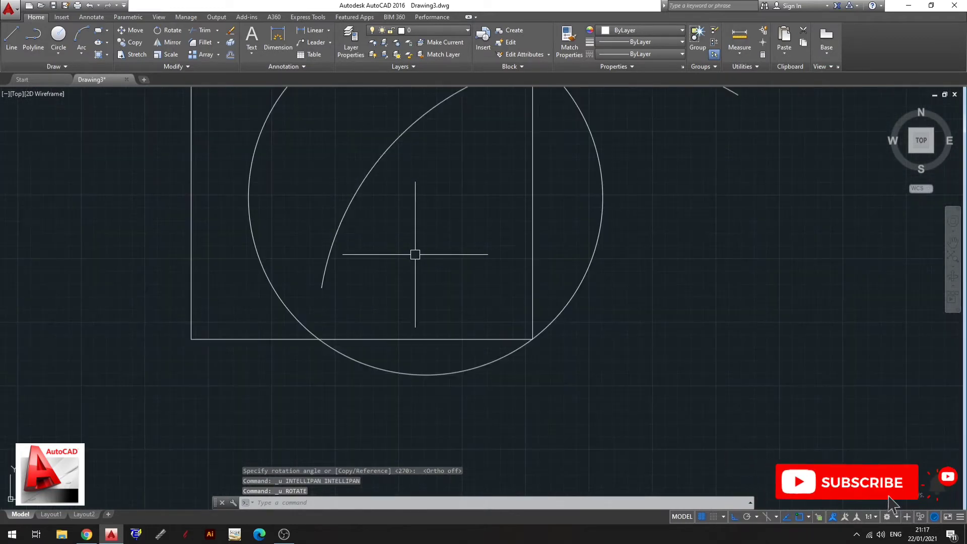
scroll(411, 246, down, 2)
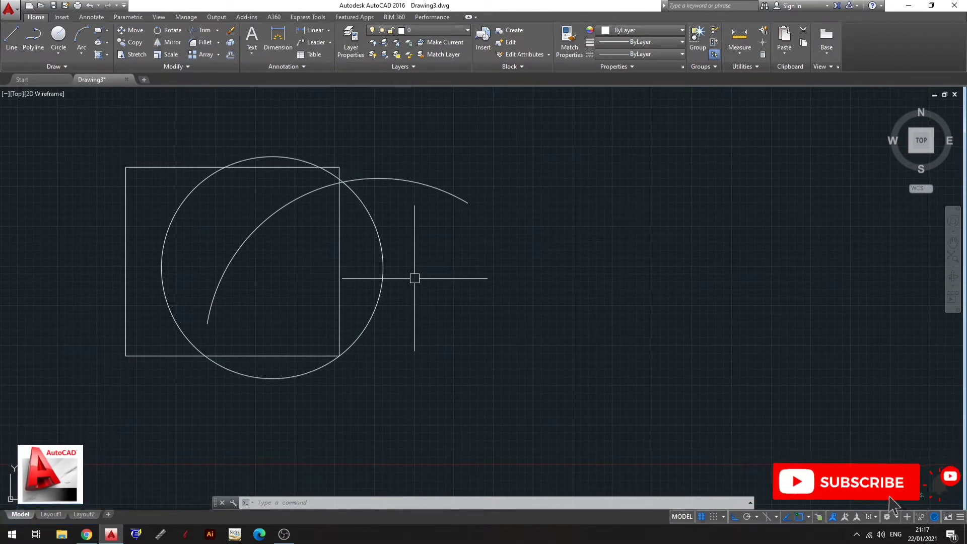
middle_drag(345, 264, 354, 263)
scroll(351, 207, down, 2)
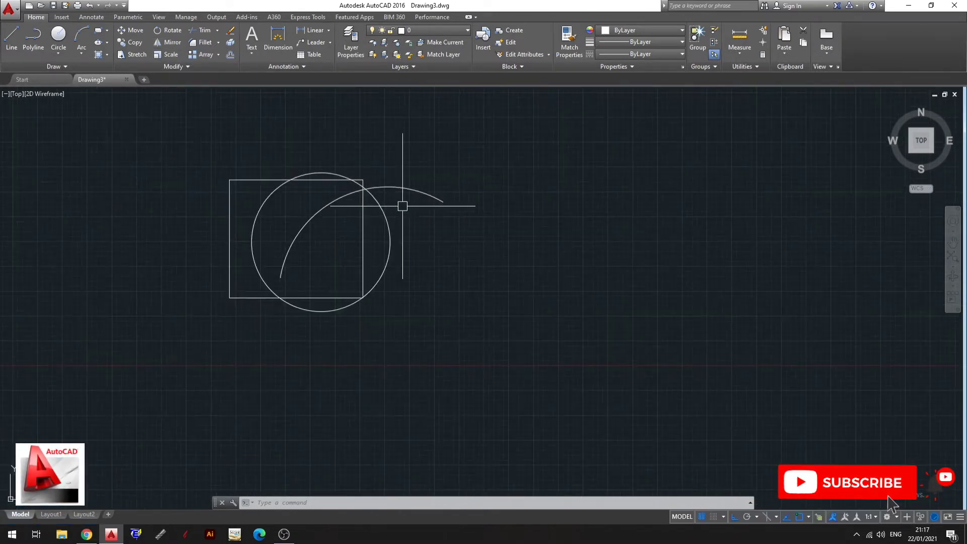
middle_drag(402, 205, 411, 223)
Step: Window-select the motif, then cancel a mistyped command
click(420, 179)
click(315, 288)
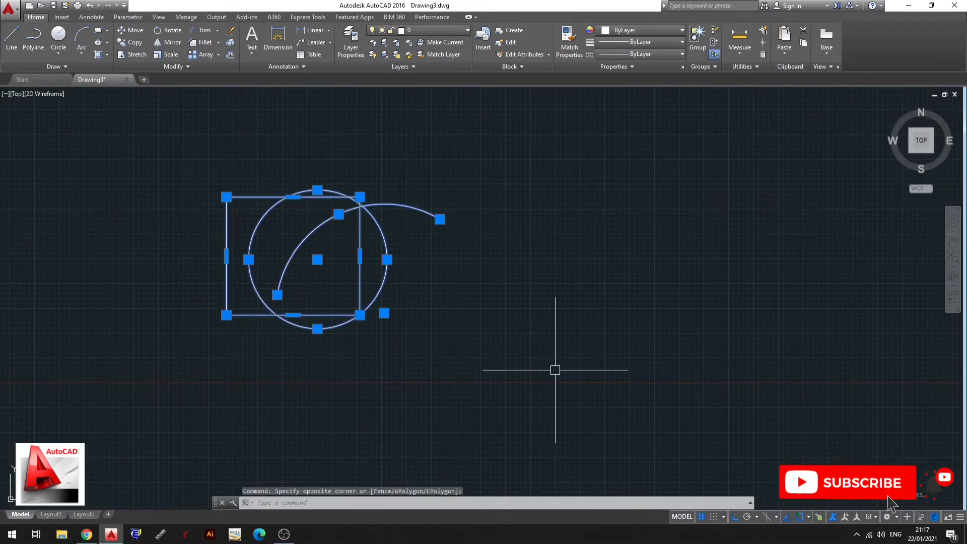
text(MI)
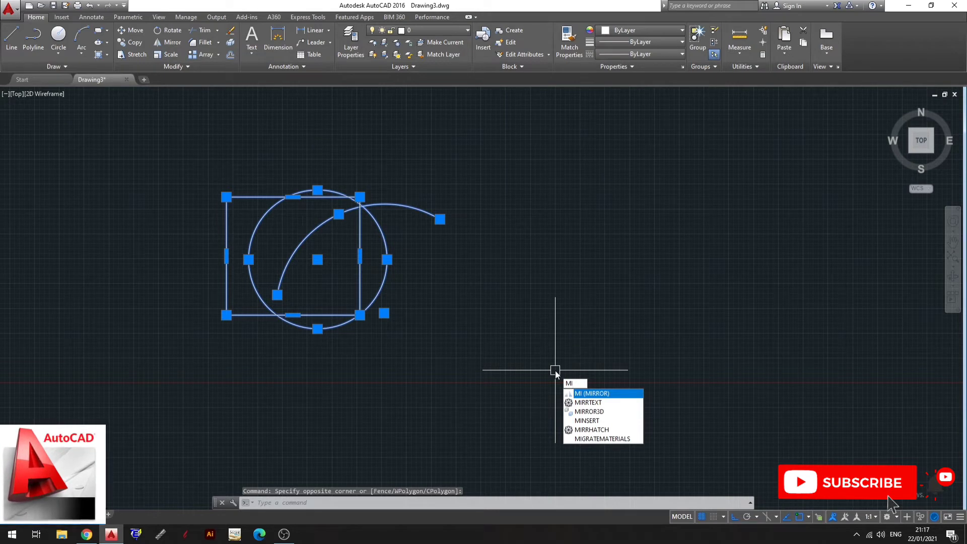
key(Return)
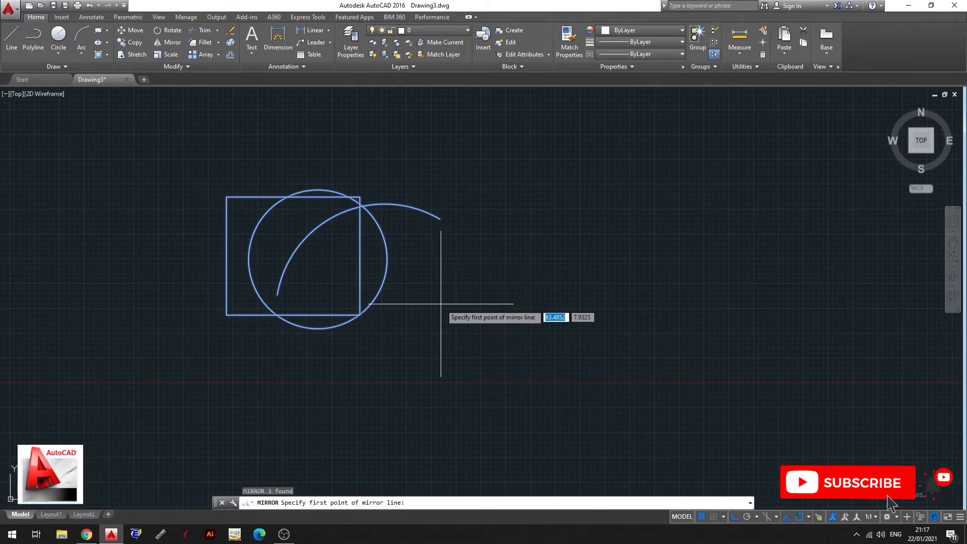
key(Escape)
key(Escape)
Step: Mirror the square, circle and arc about a vertical line to the right, keeping the original
text(M)
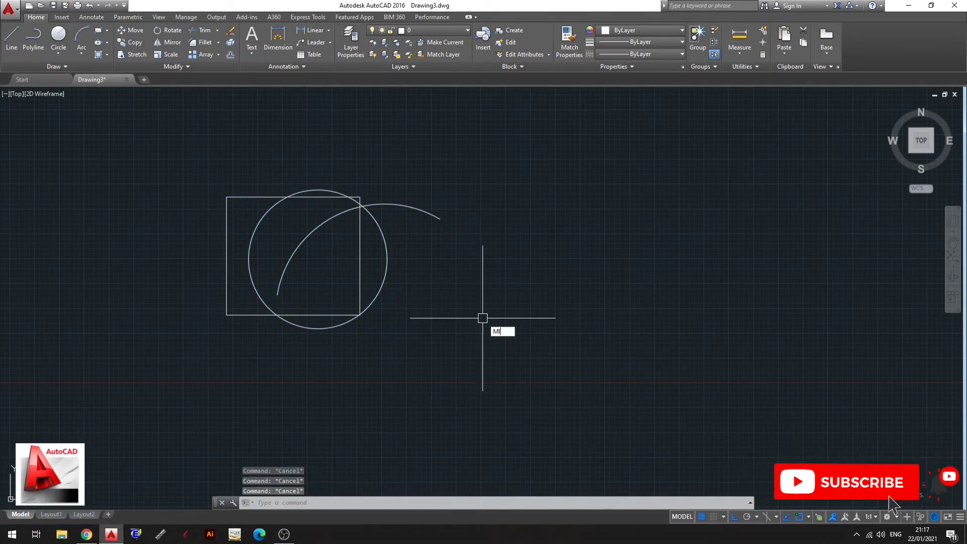
text(I)
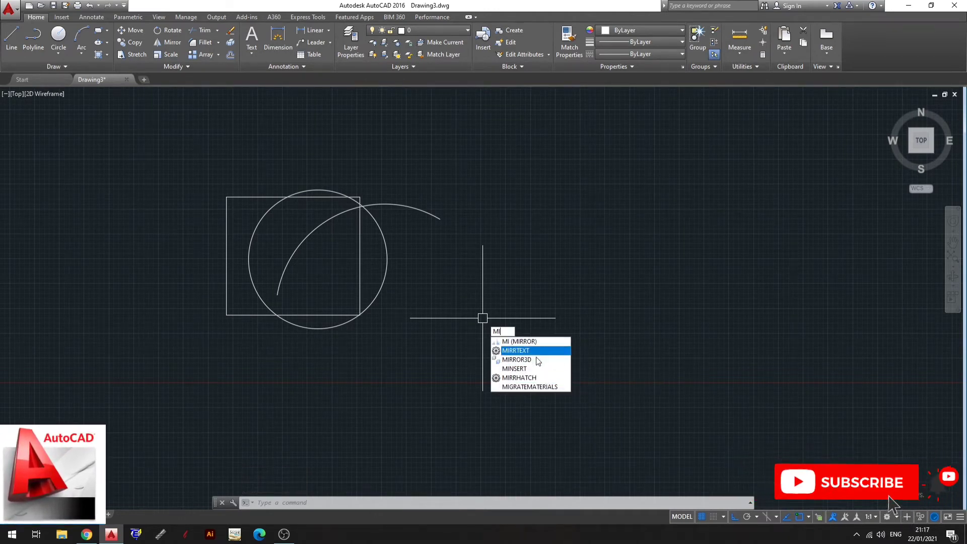
click(538, 342)
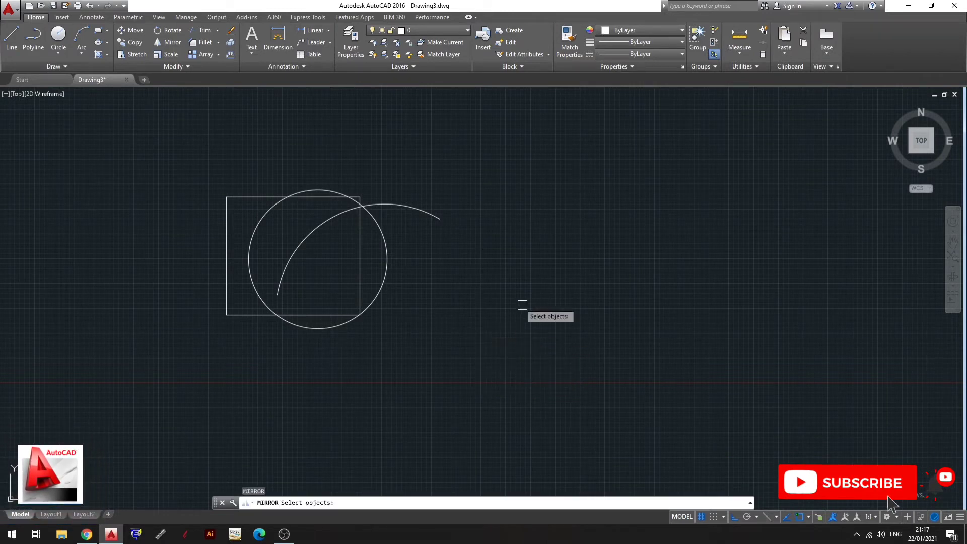
click(418, 160)
click(259, 367)
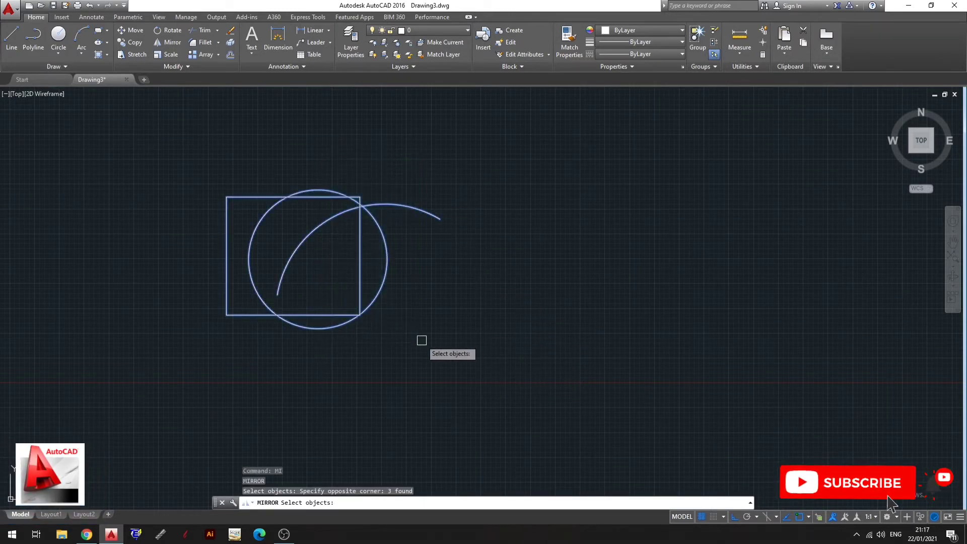
key(Return)
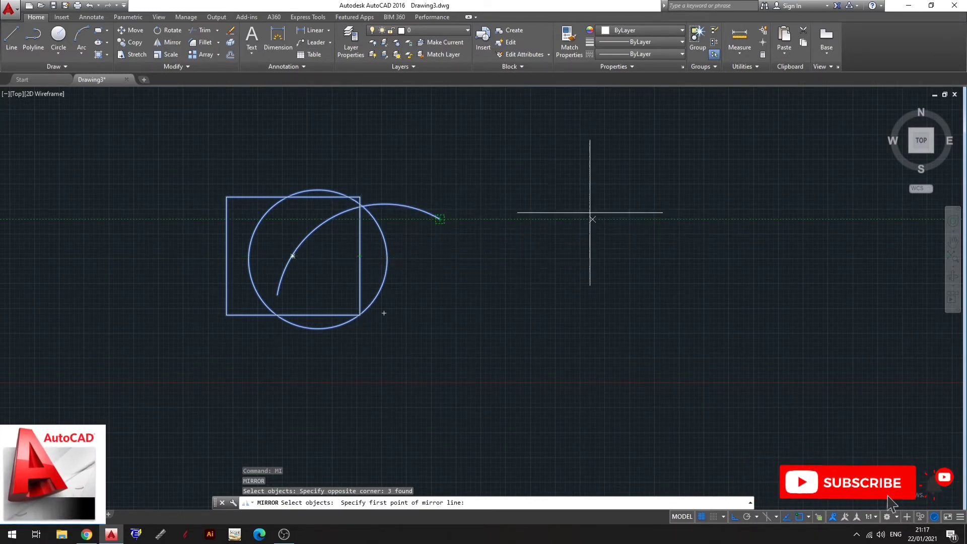
scroll(473, 222, up, 2)
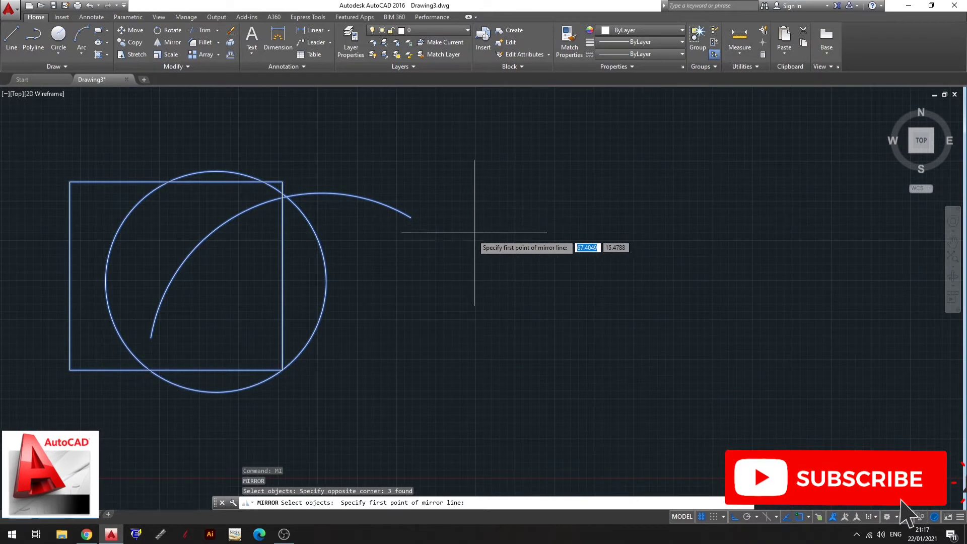
click(451, 253)
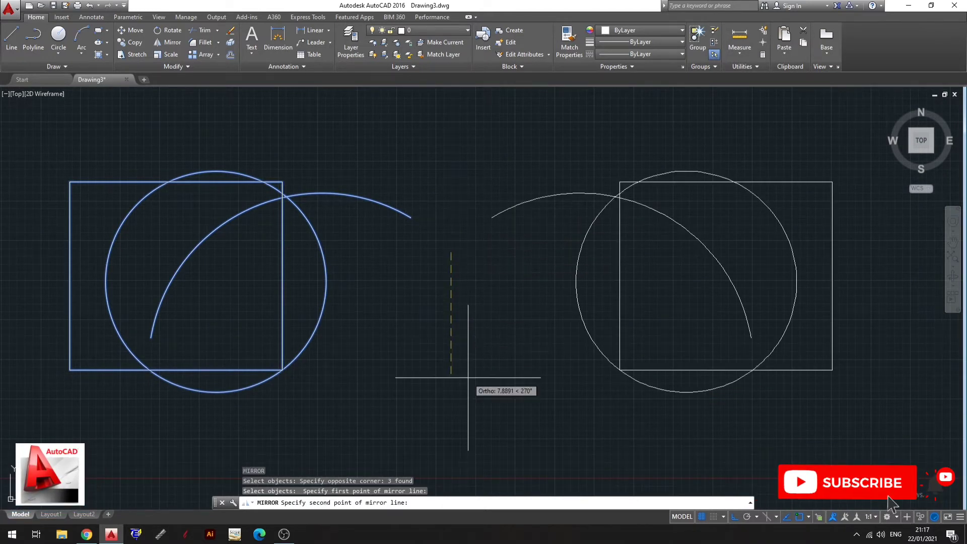
key(Return)
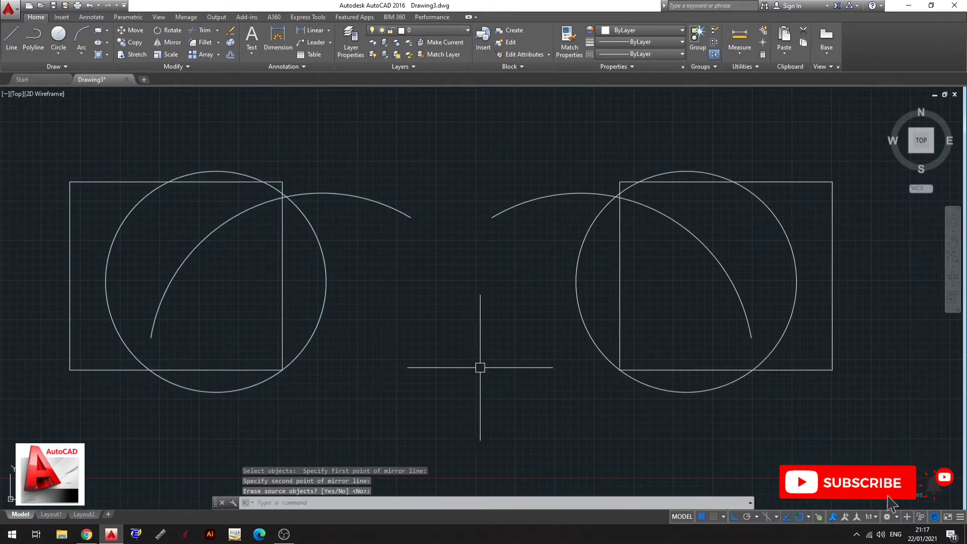
scroll(499, 291, down, 3)
scroll(510, 257, up, 1)
click(720, 159)
Step: Erase the mirrored copy and mirror the original again about a vertical line, keeping it
click(585, 367)
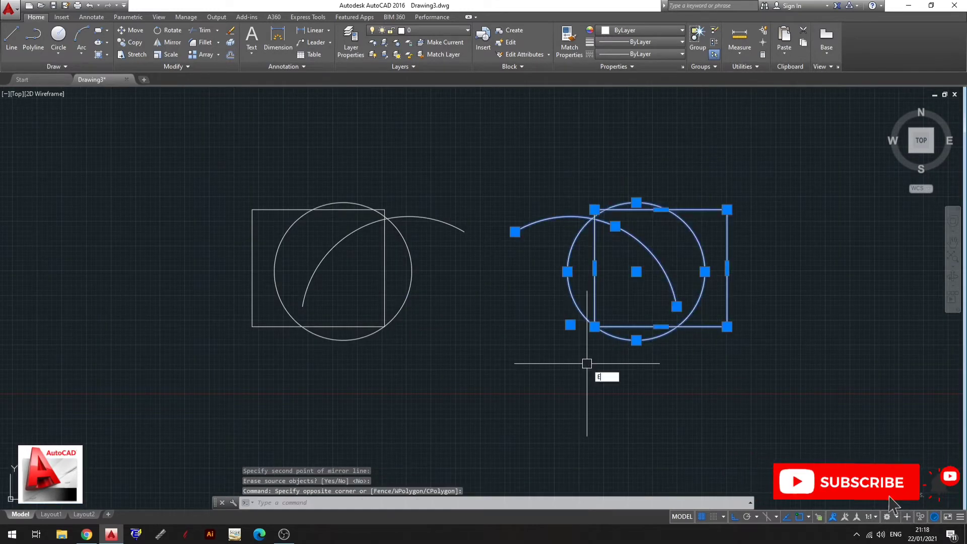
key(Delete)
click(455, 166)
click(421, 411)
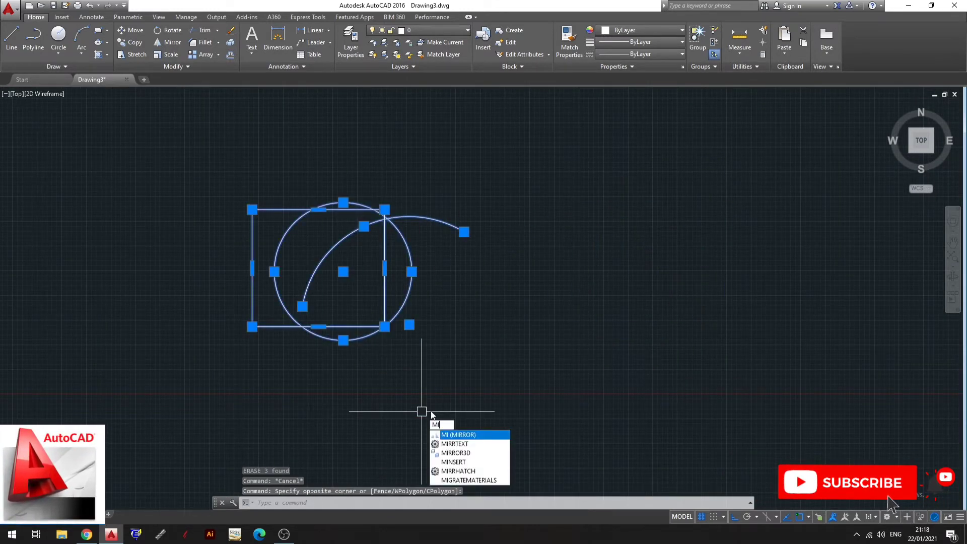
key(Return)
click(482, 298)
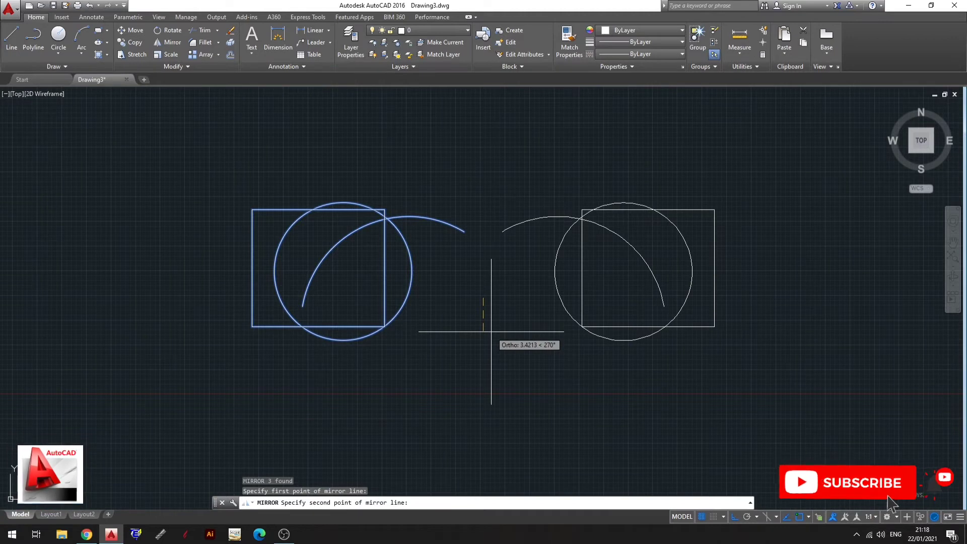
click(490, 331)
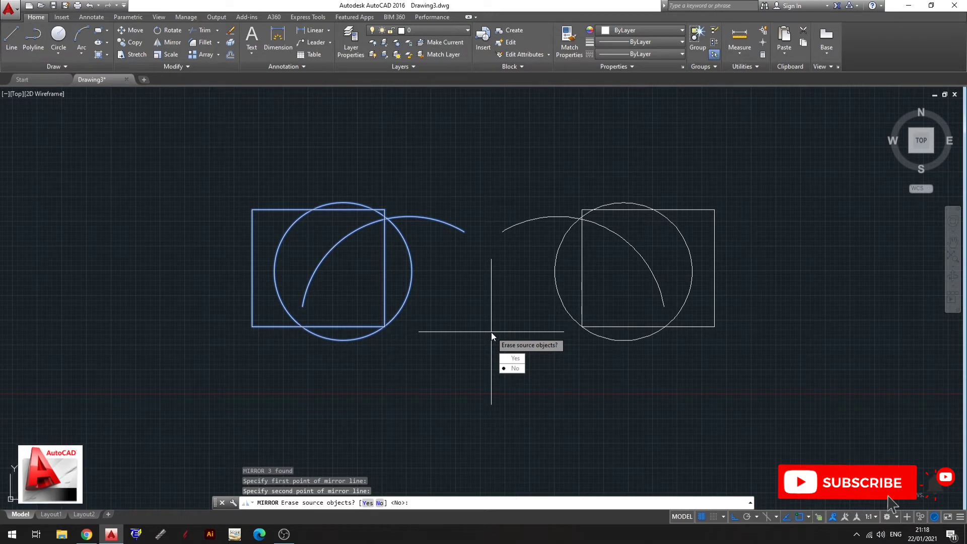
click(512, 371)
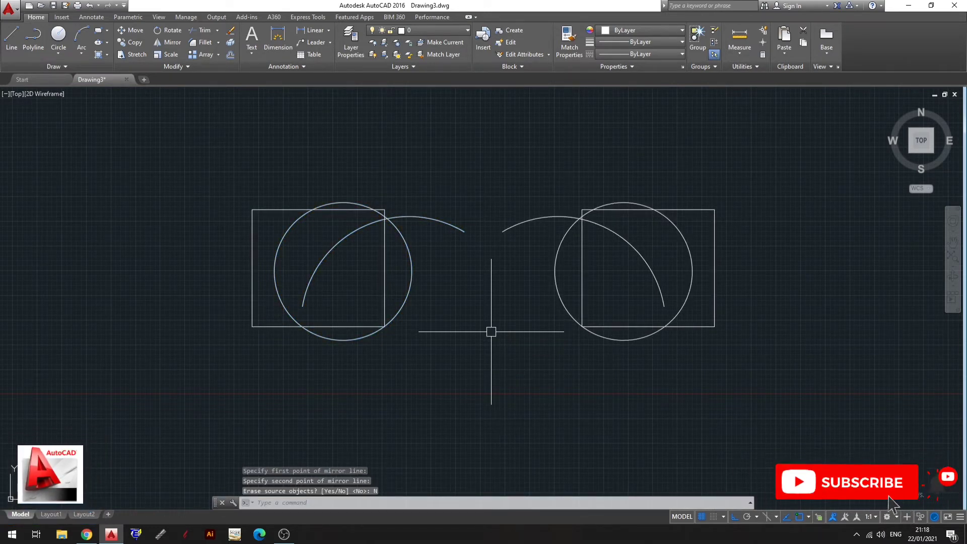
Step: Redo the mirror about a closer vertical line, erasing the source objects
key(Escape)
click(453, 168)
click(380, 263)
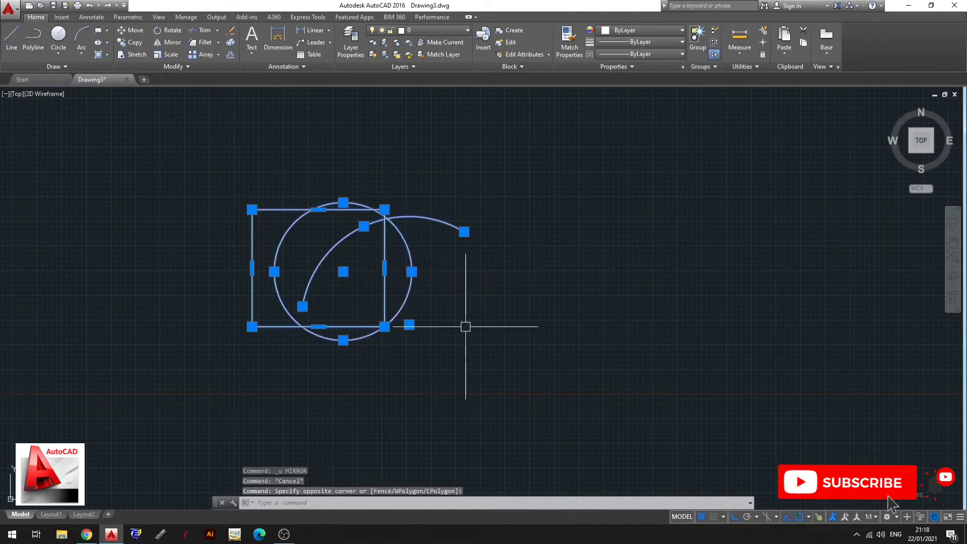
text(MI)
key(Return)
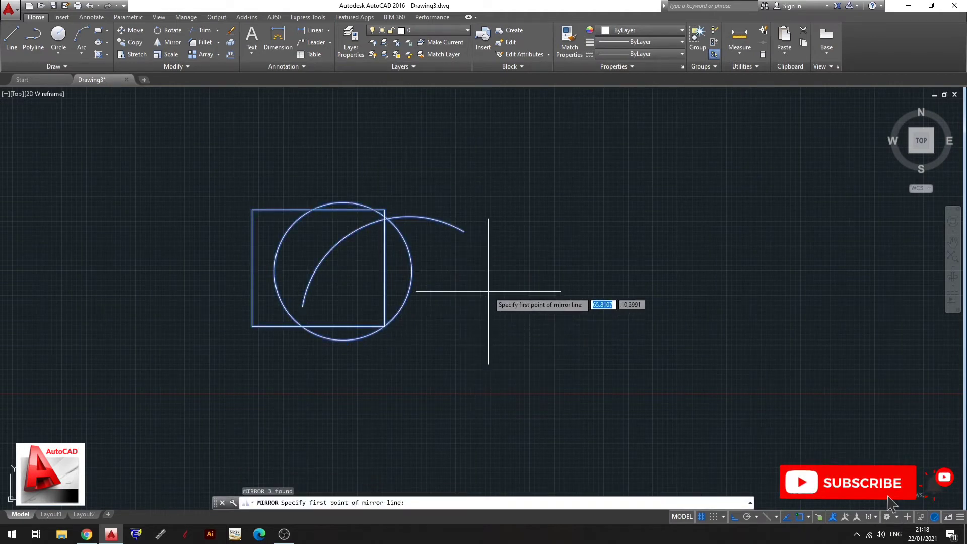
click(487, 292)
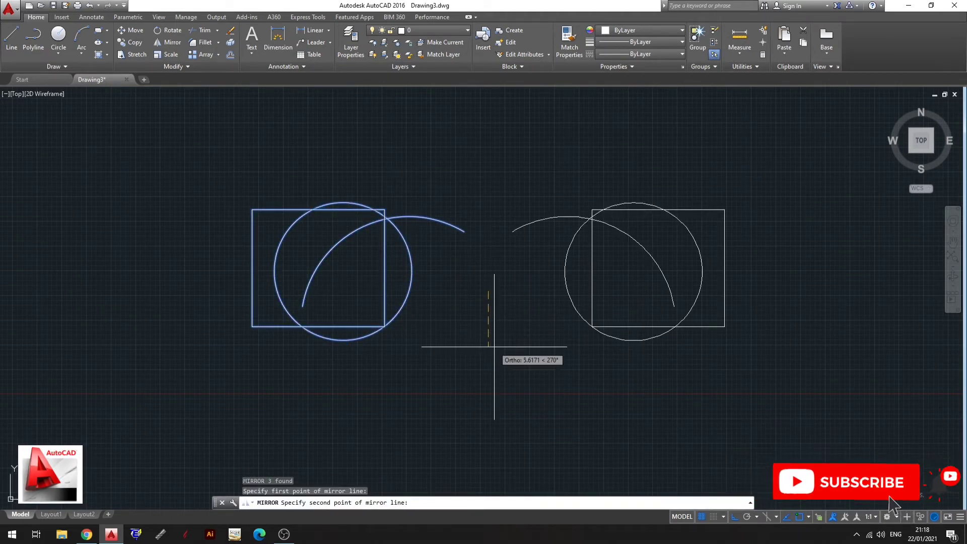
key(Return)
click(494, 351)
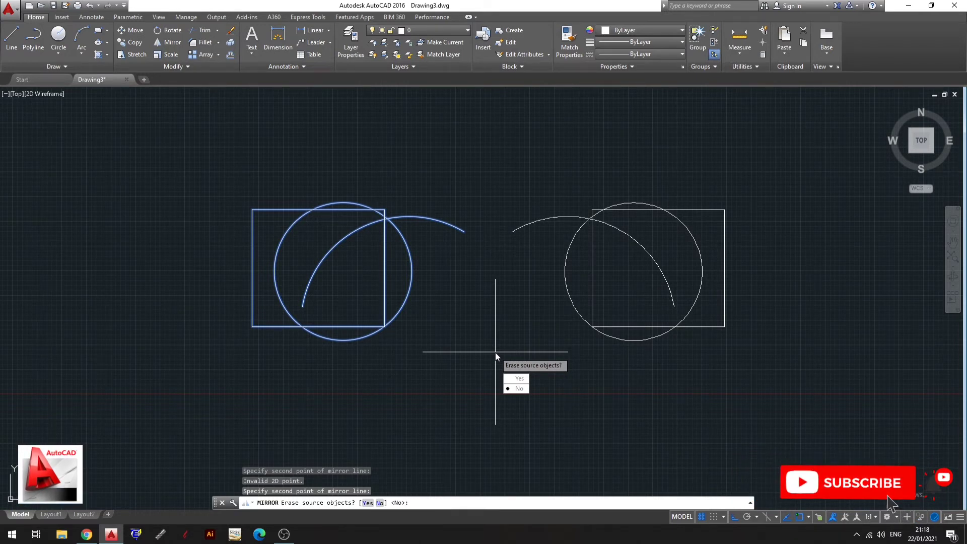
key(Down)
key(Return)
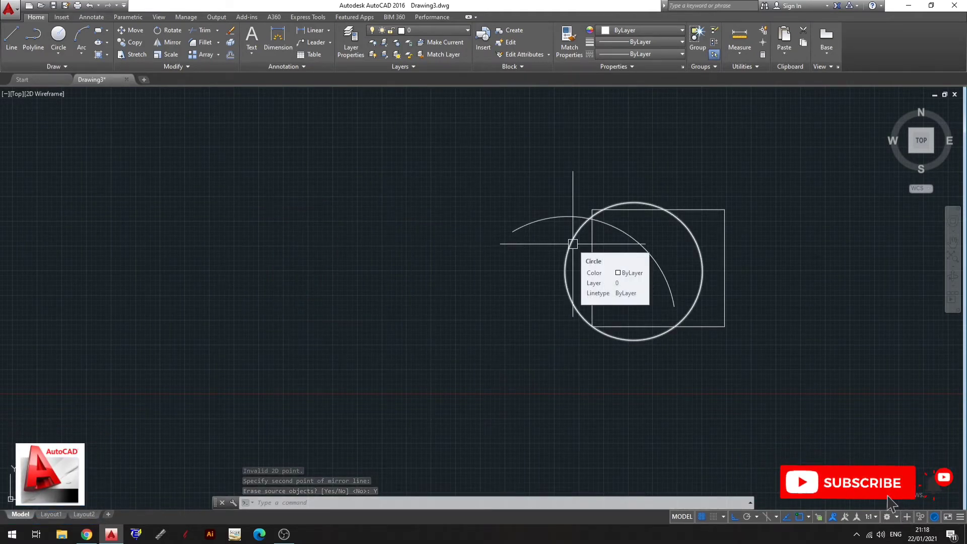
Step: Select the mirrored copy and mirror it back to the left
click(664, 205)
click(599, 274)
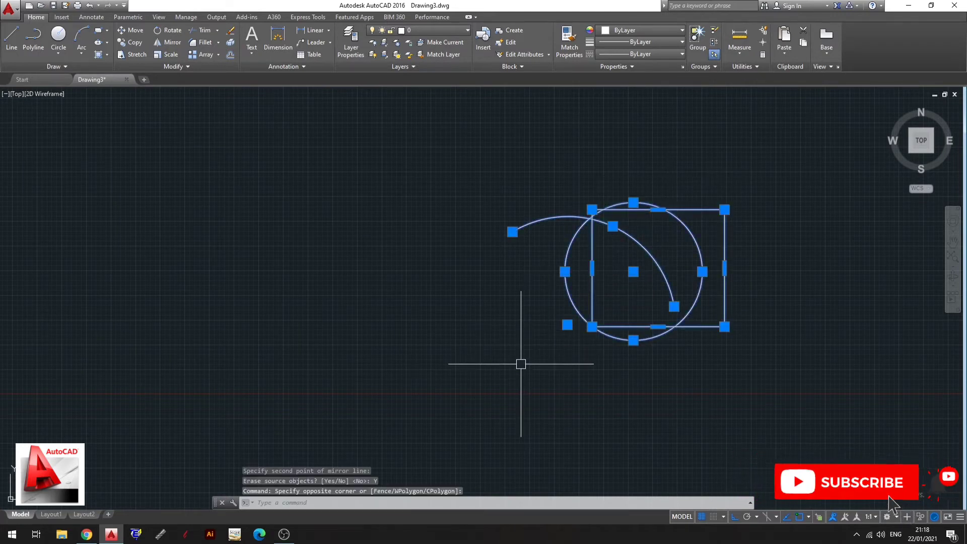
text(mi)
key(Return)
click(502, 303)
Step: Finish mirroring the copy back with the source kept, then select both motifs
click(503, 362)
key(Return)
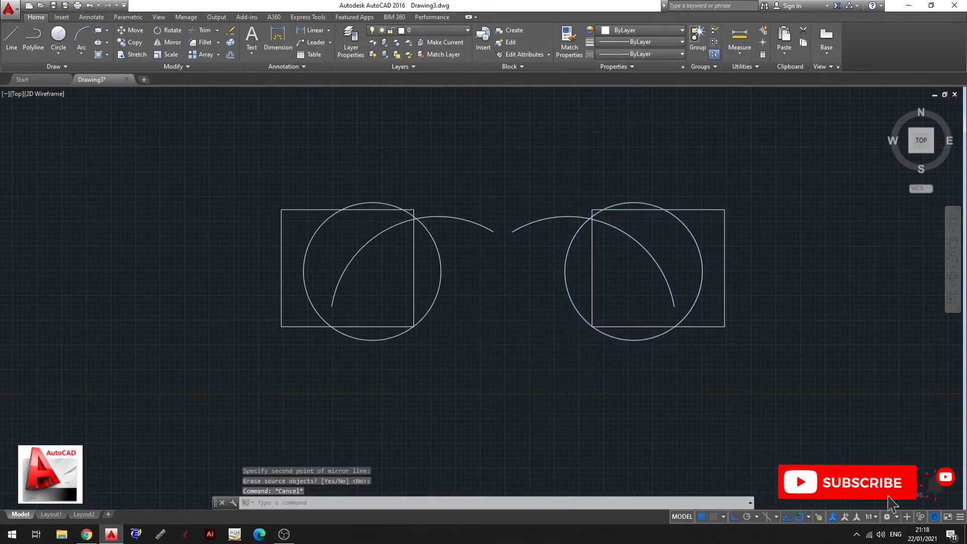
scroll(498, 307, down, 2)
click(632, 217)
click(403, 373)
text(mi)
key(Return)
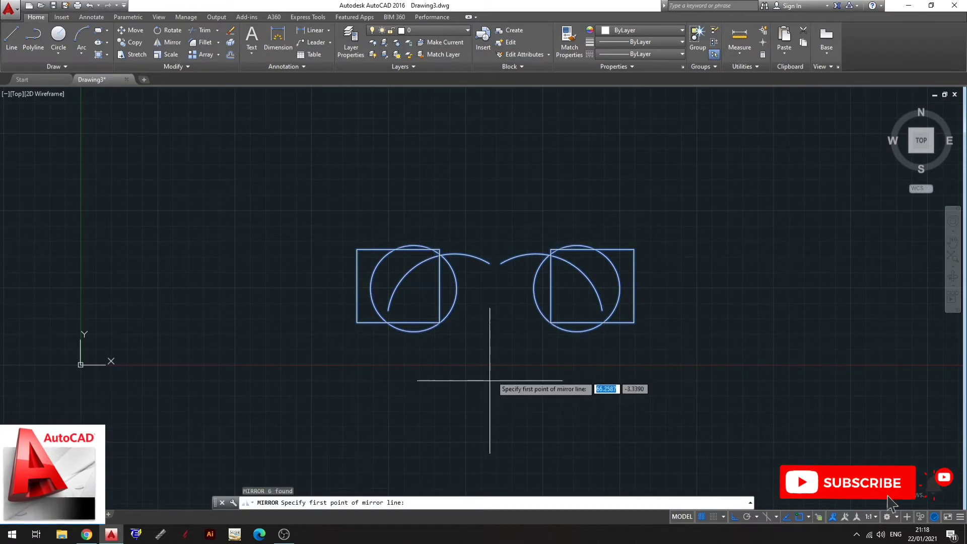
key(Escape)
Step: Mirror both motifs about a horizontal line to add a second row, keeping originals
click(628, 210)
click(350, 377)
text(mi)
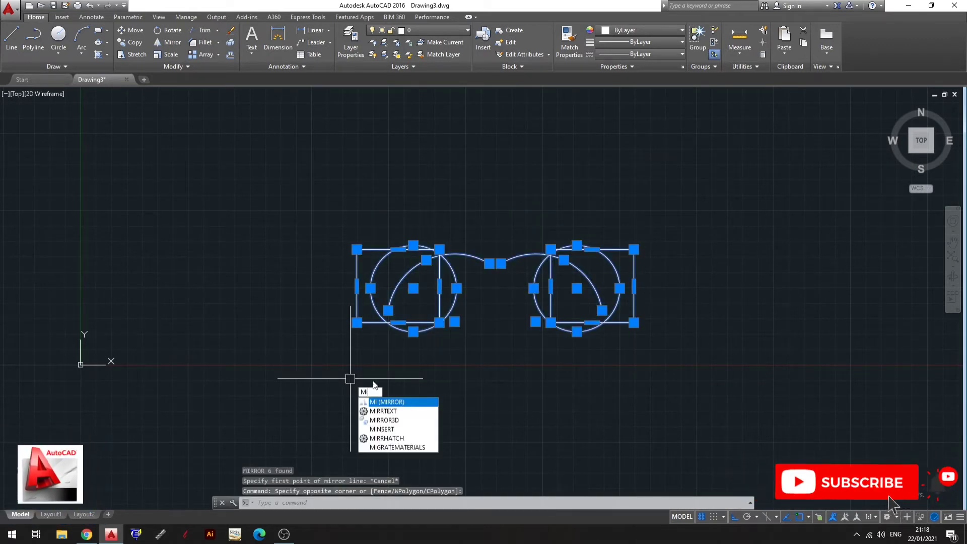
key(Return)
click(637, 222)
click(689, 222)
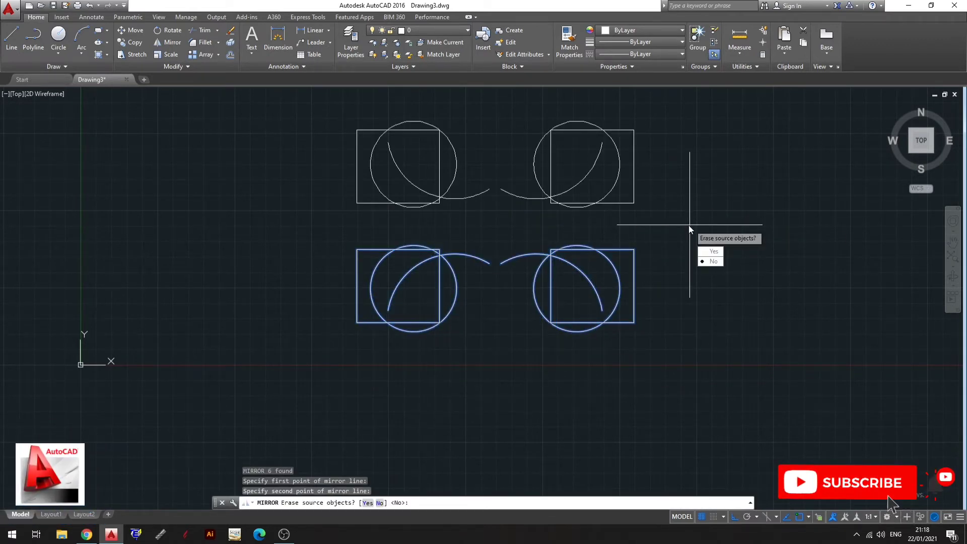
key(Return)
key(Escape)
middle_drag(593, 199, 574, 253)
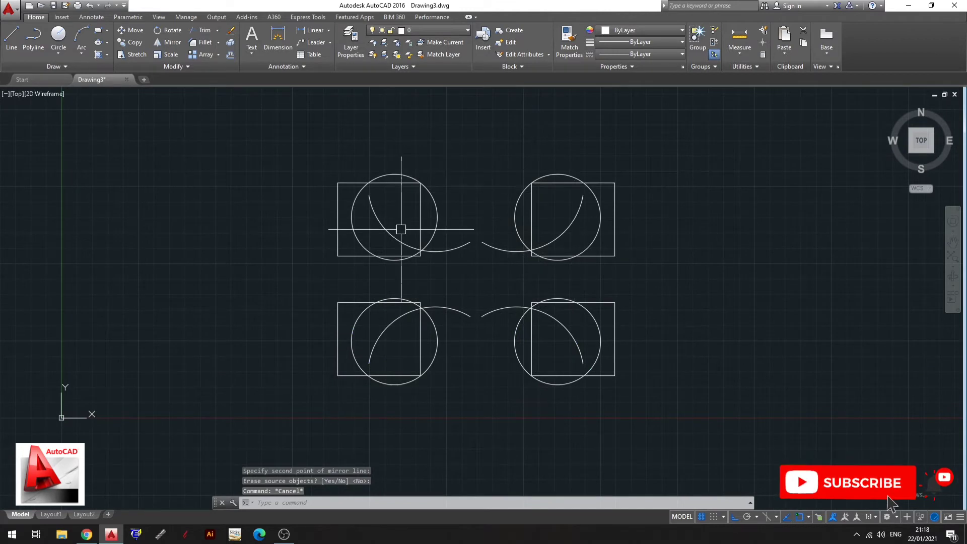
Step: Mirror all four motifs about a vertical line to the right, keeping originals
middle_drag(401, 230, 358, 203)
click(646, 130)
click(372, 348)
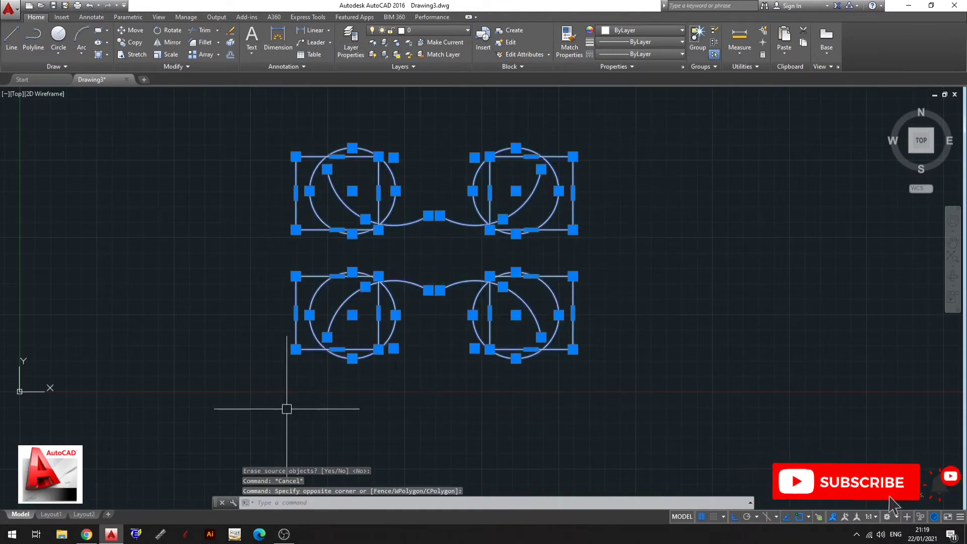
middle_drag(286, 409, 212, 409)
text(MI)
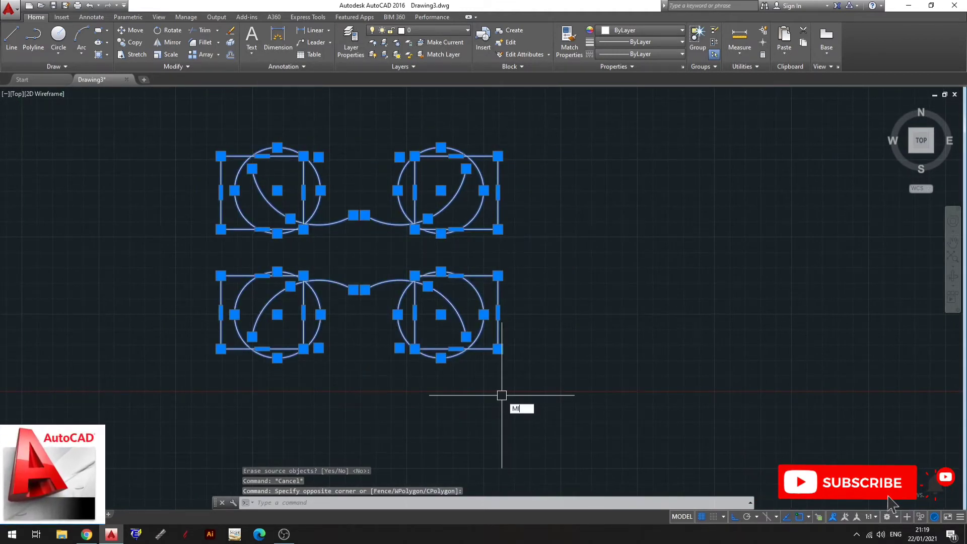
key(Return)
click(520, 388)
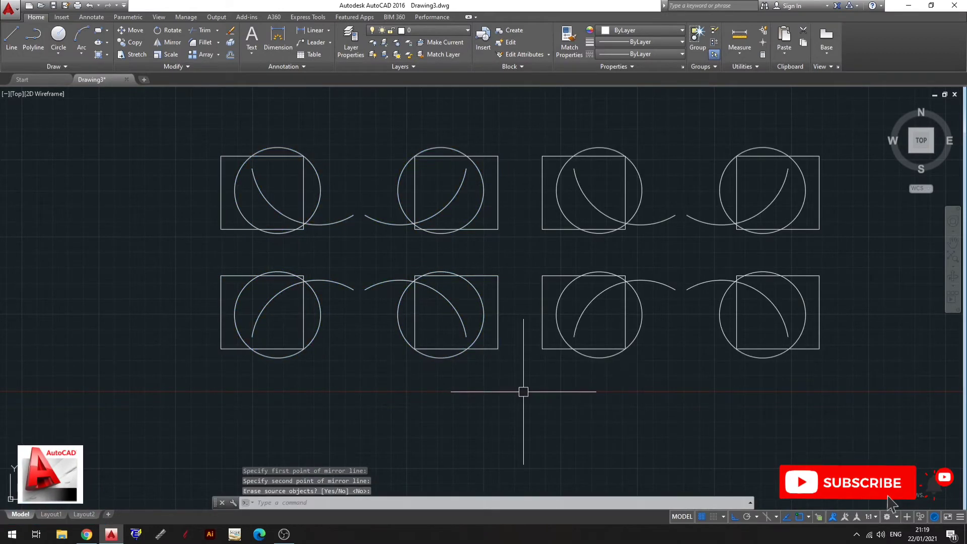
key(Escape)
middle_drag(523, 391, 491, 407)
click(827, 394)
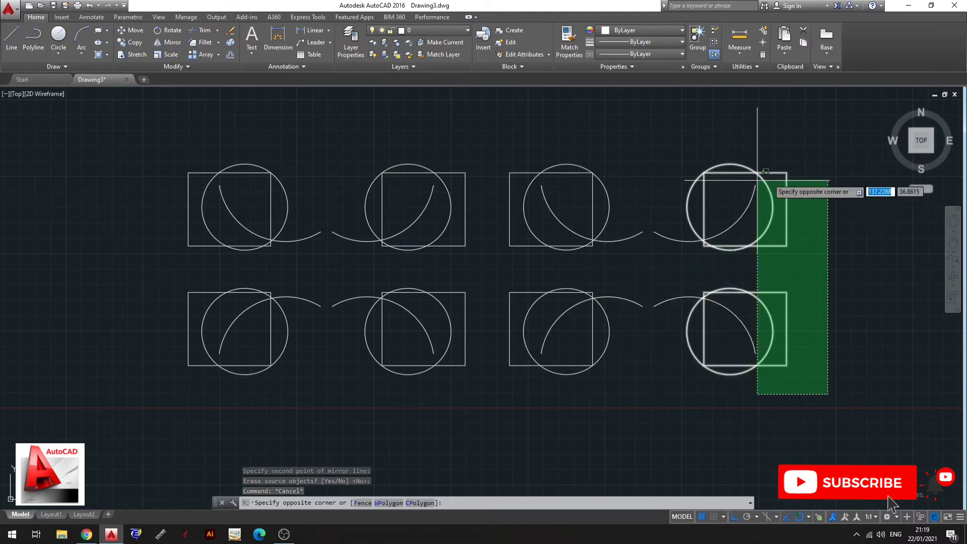
Step: Undo the repeated mirror copies back to two motifs
key(Escape)
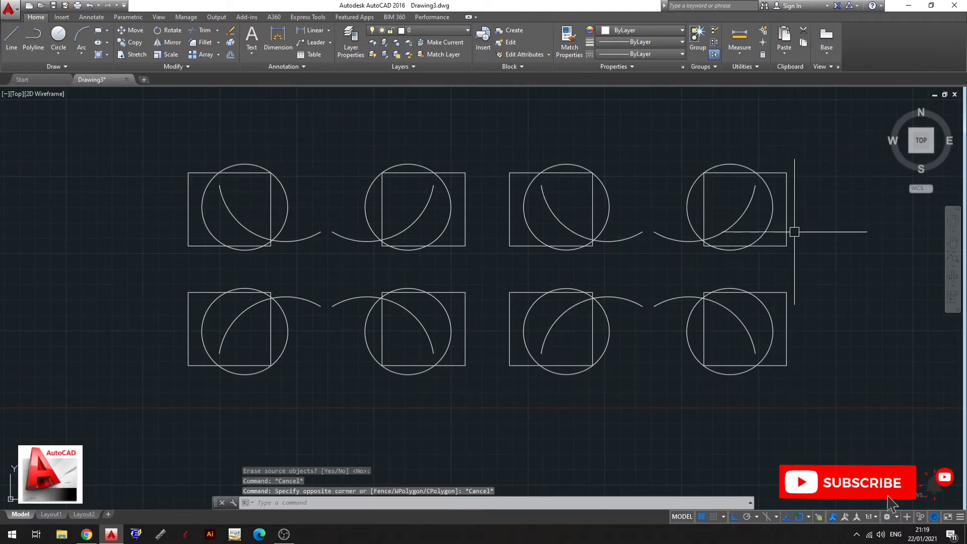
key(ctrl+z)
key(ctrl+z)
key(ctrl+z)
key(ctrl+z)
key(ctrl+z)
key(ctrl+z)
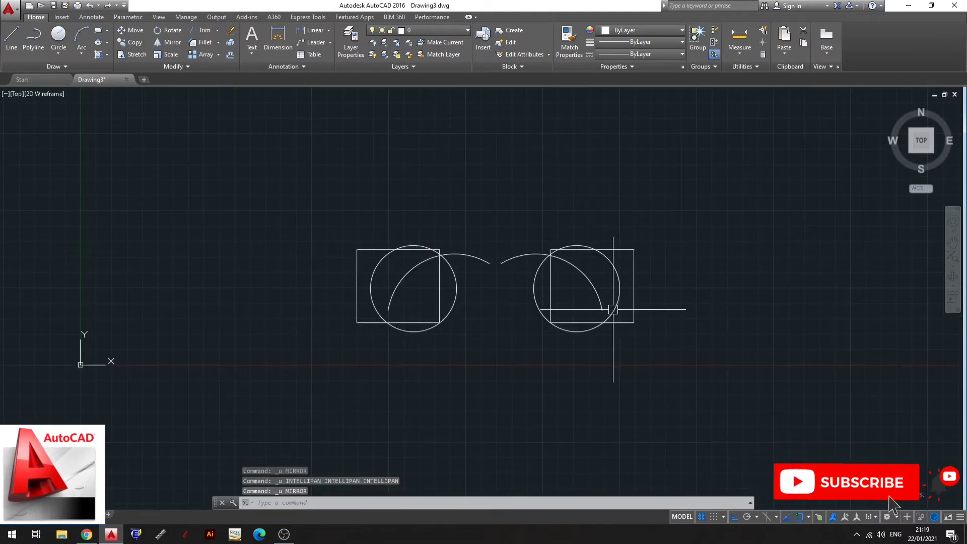
scroll(526, 289, up, 2)
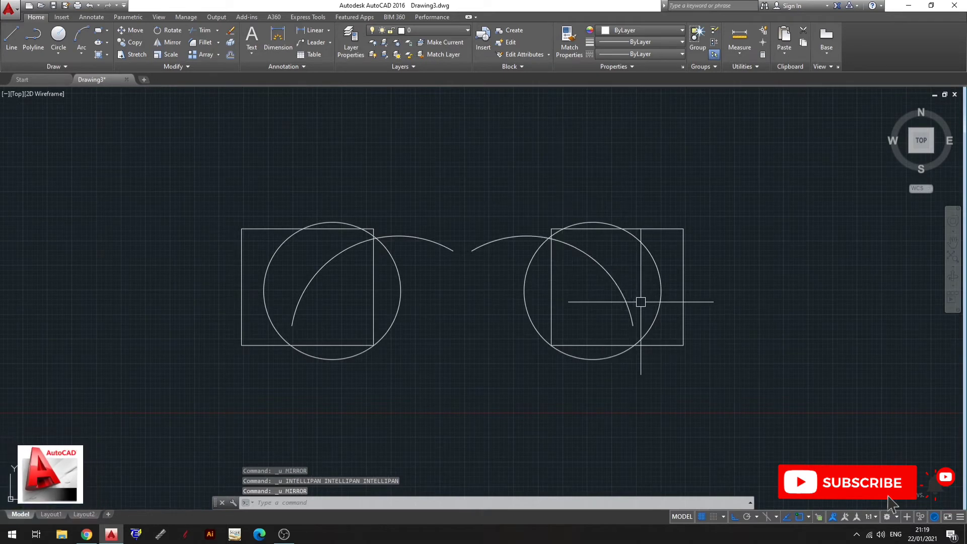
Step: Erase the right-hand motif and centre the remaining one in view
click(621, 212)
click(532, 401)
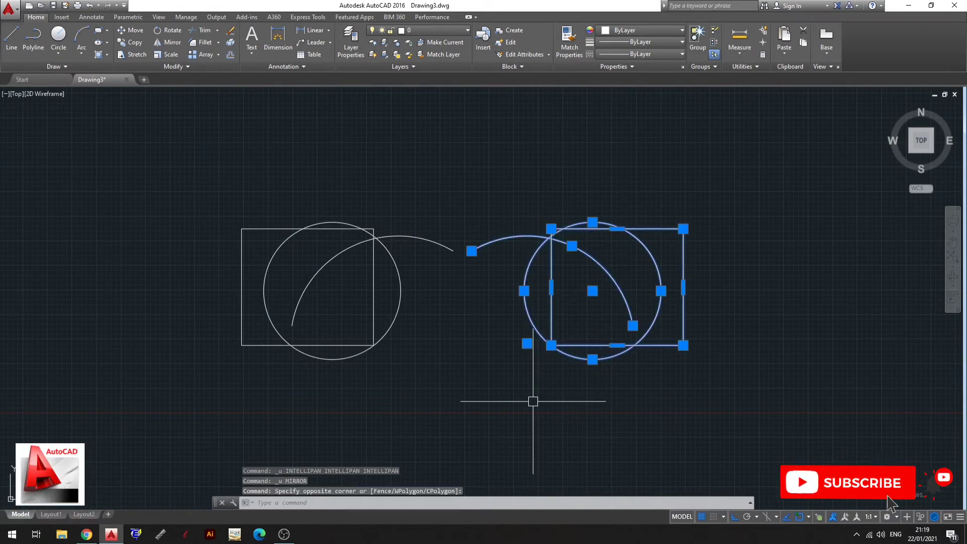
key(Return)
key(Escape)
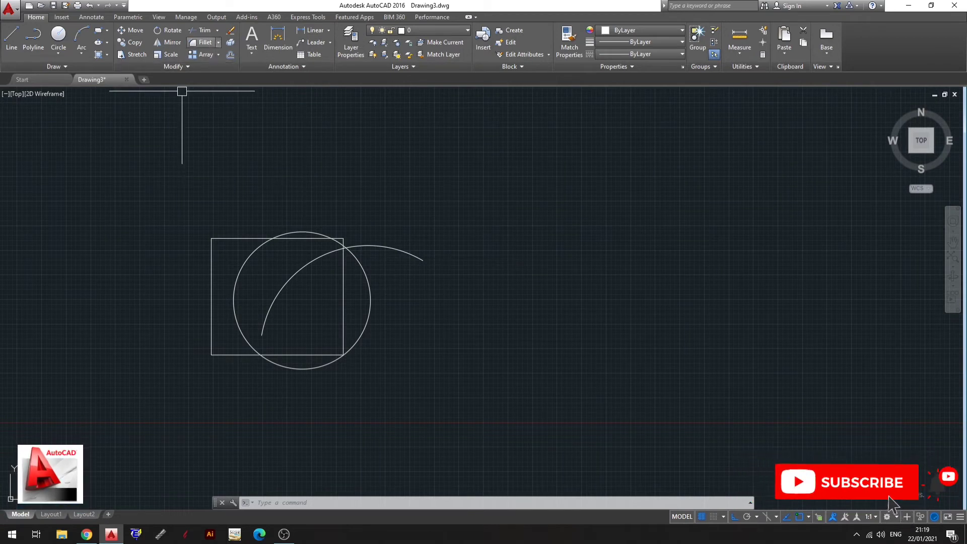
middle_drag(559, 298, 554, 298)
scroll(389, 255, up, 2)
middle_drag(383, 255, 460, 263)
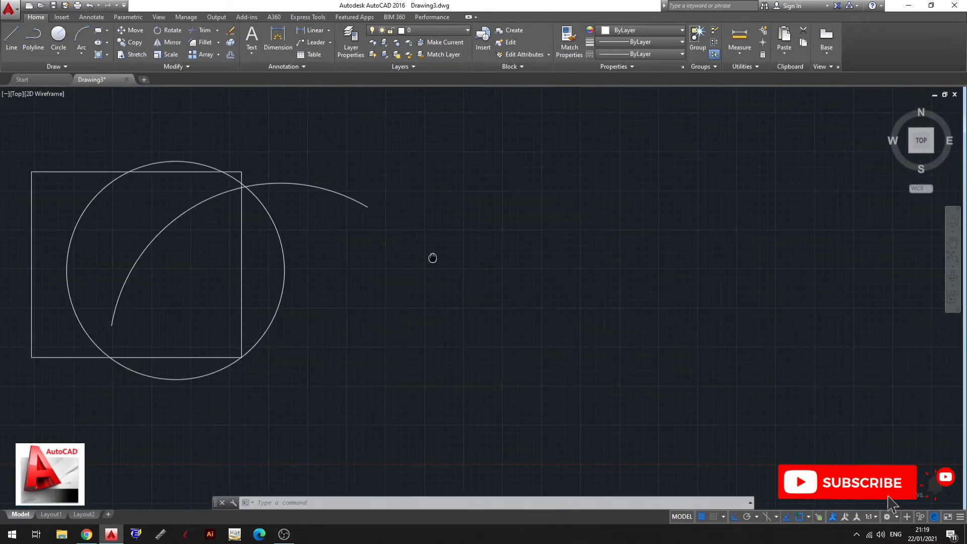
Step: Trim the circle's arc inside the square, using all objects as cutting edges
text(TR)
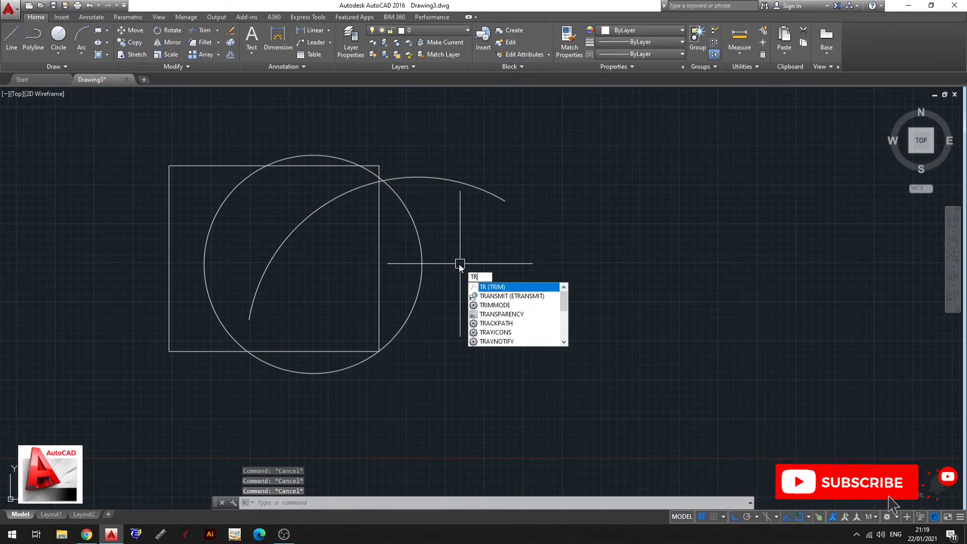
key(Return)
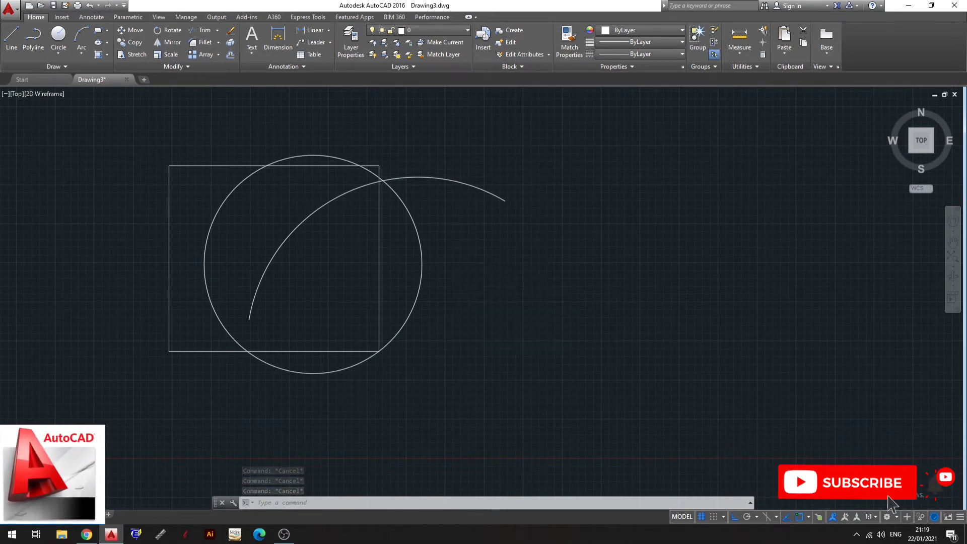
key(Return)
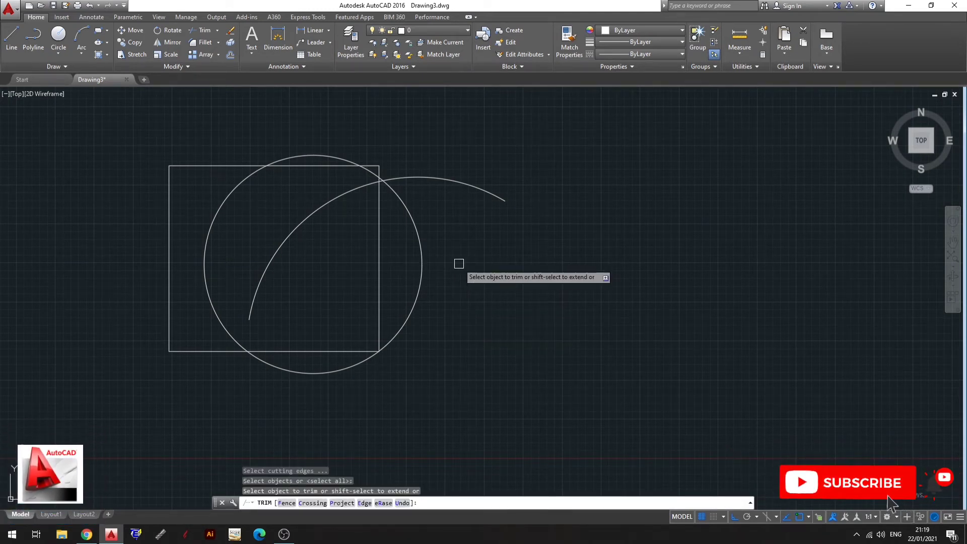
middle_drag(591, 233, 613, 244)
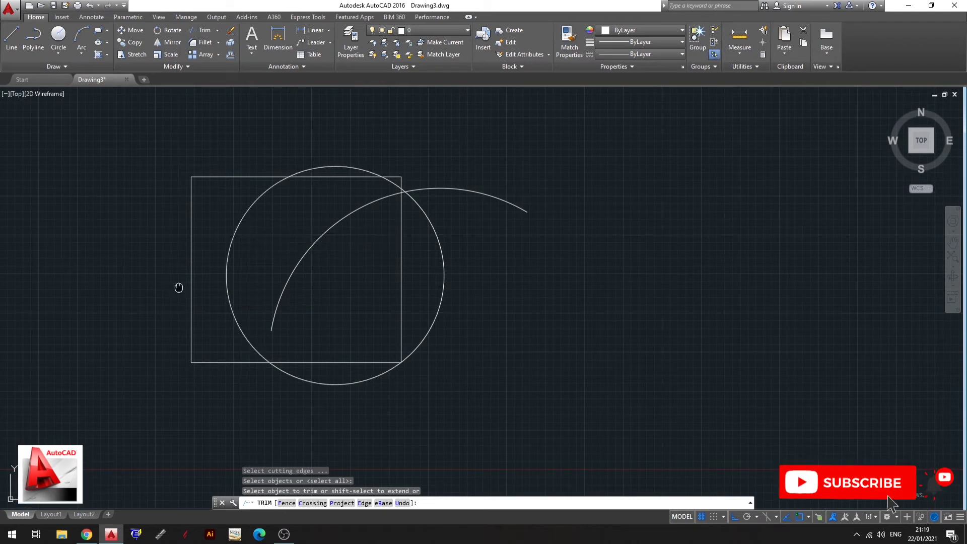
middle_drag(234, 272, 346, 259)
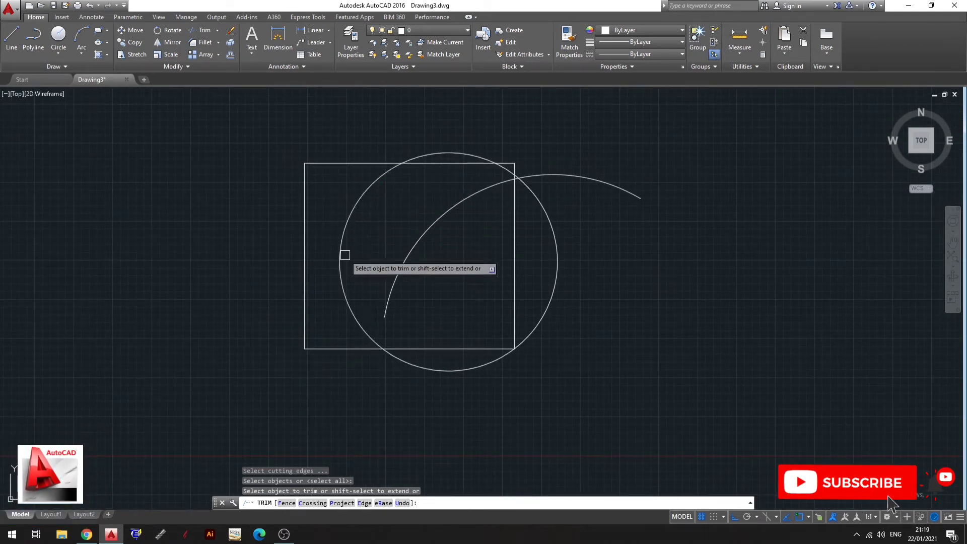
click(347, 230)
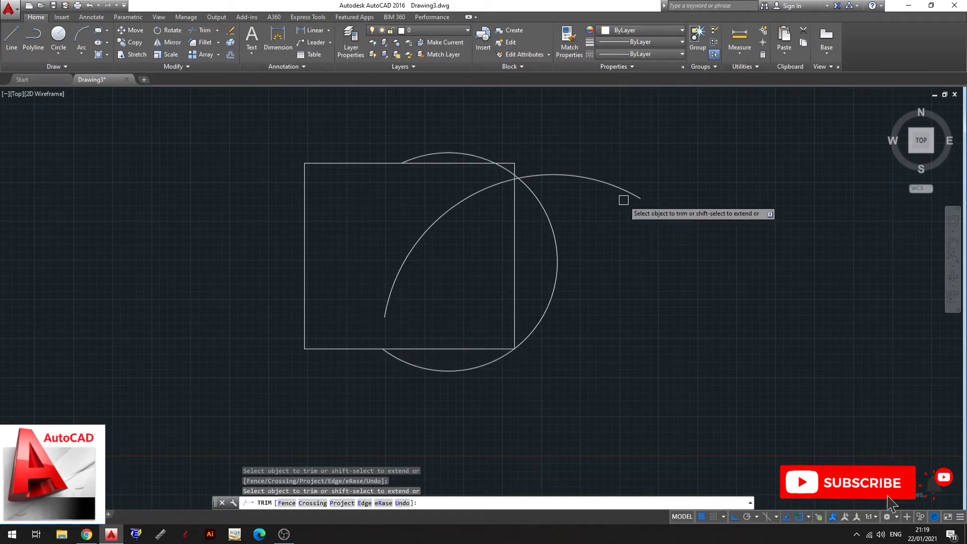
key(Escape)
text(TR)
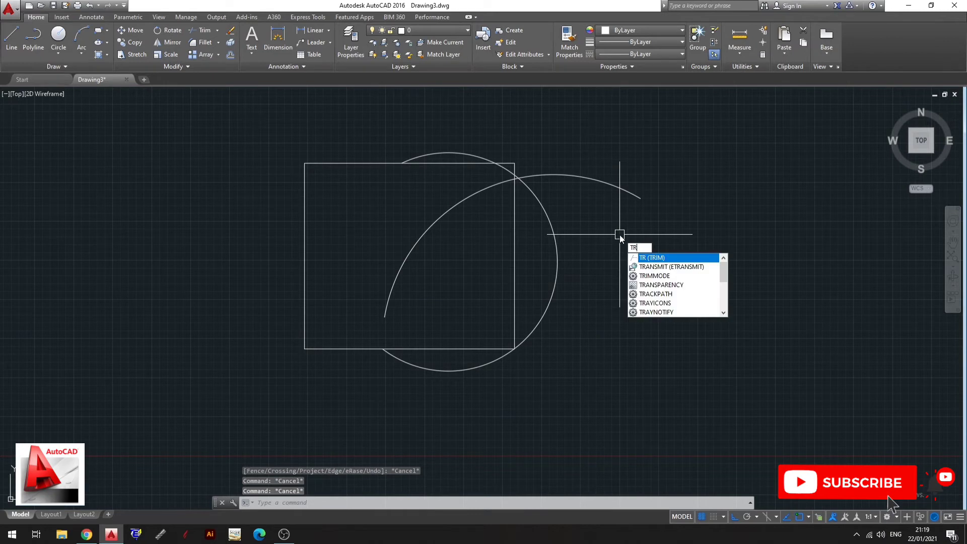
Step: Trim the square's top edge near the corner, then undo that trim
key(Return)
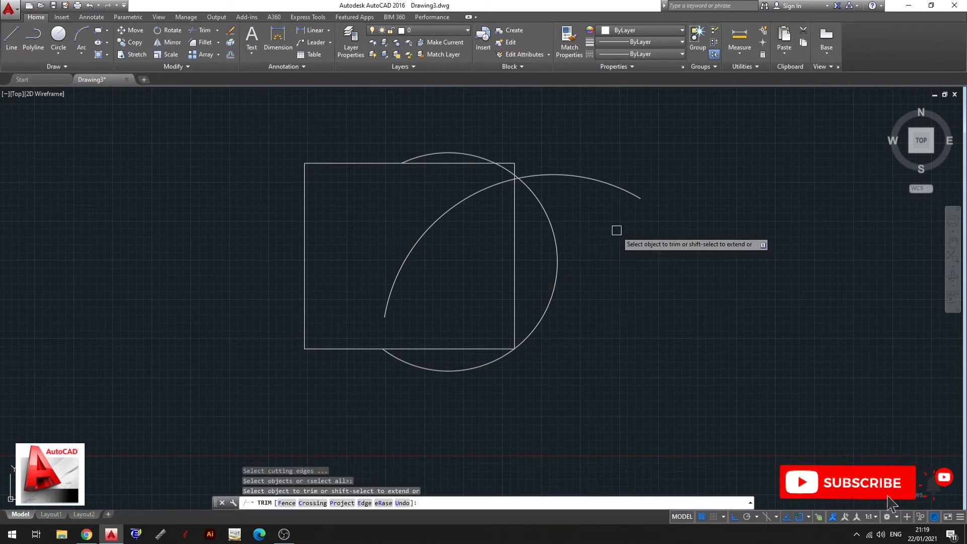
scroll(526, 165, up, 5)
scroll(503, 151, up, 1)
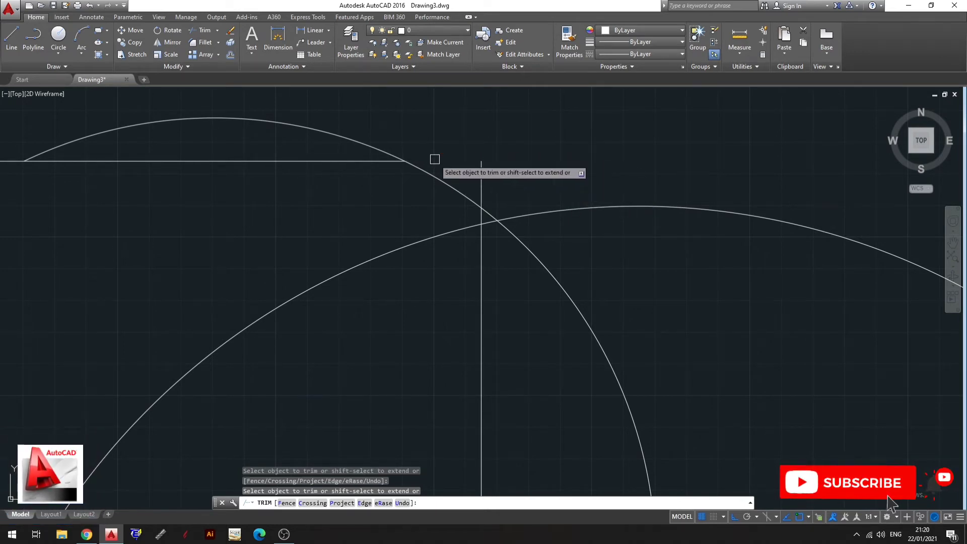
click(433, 161)
middle_drag(509, 162, 505, 170)
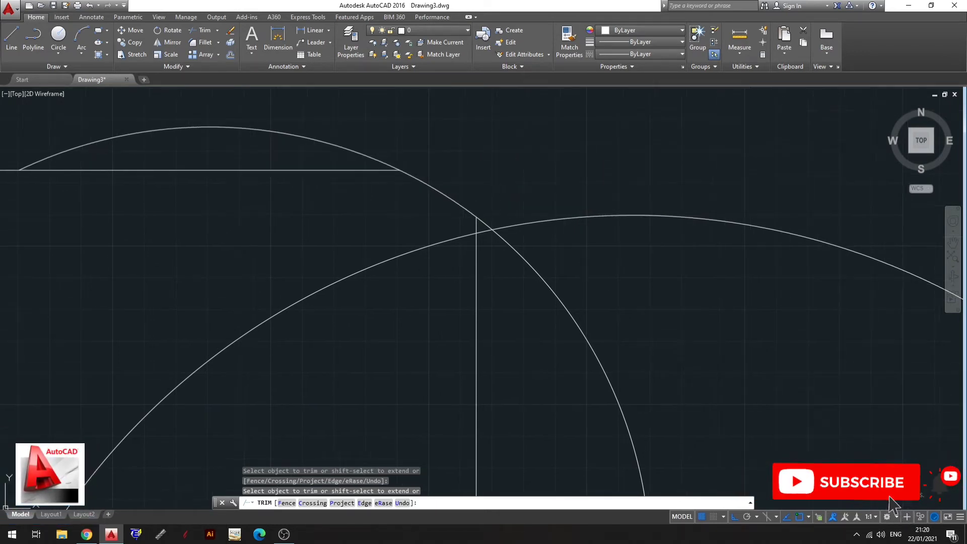
key(ctrl+z)
key(ctrl+z)
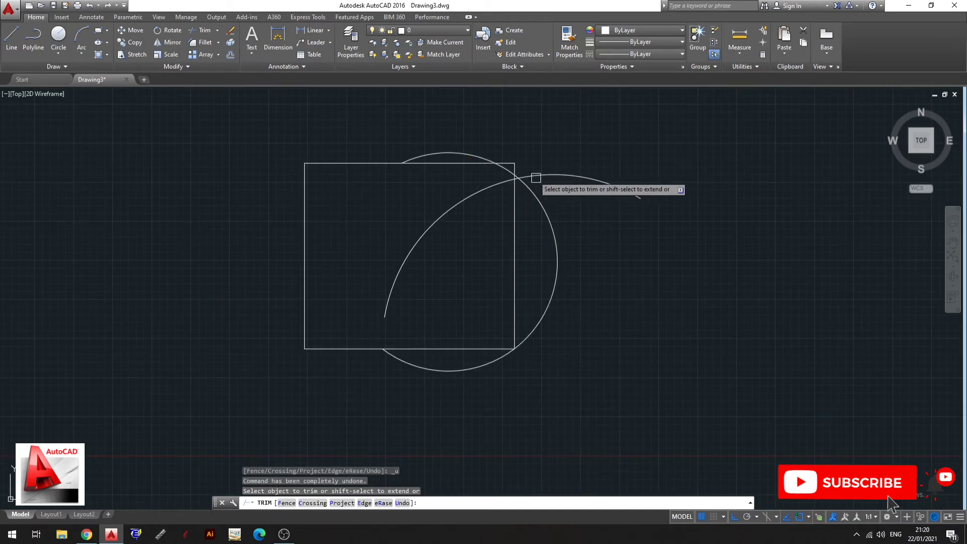
Step: Trim the square's top-right corner back to the arc with a crossing window
scroll(535, 178, up, 4)
scroll(520, 173, up, 3)
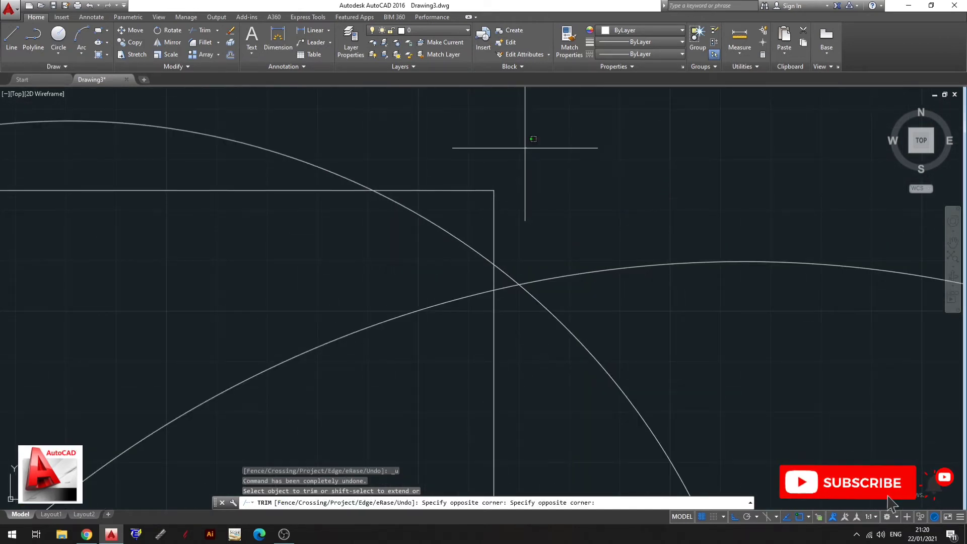
click(525, 147)
click(478, 205)
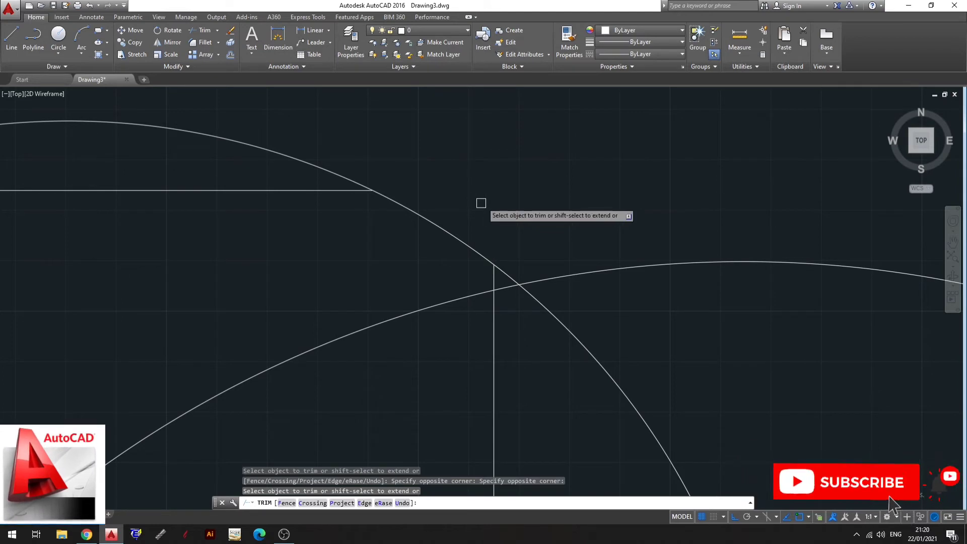
key(Escape)
scroll(505, 182, down, 2)
scroll(512, 173, down, 3)
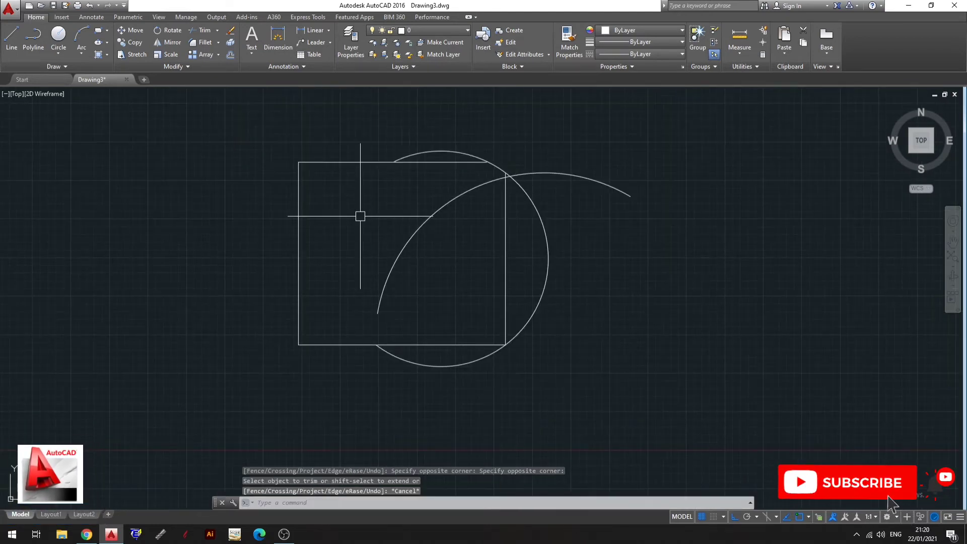
Step: Trim away the circle piece beyond its crossing point inside the square
scroll(576, 184, up, 2)
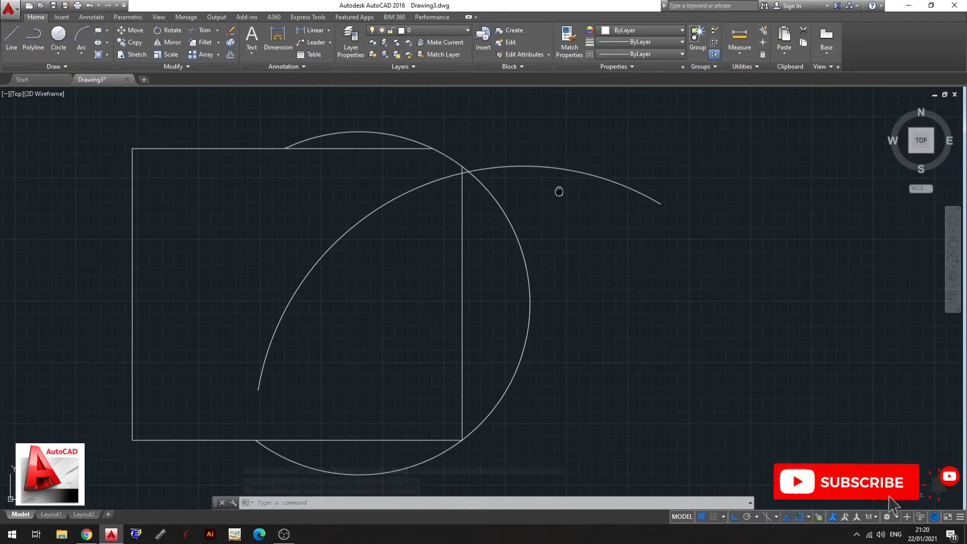
middle_drag(558, 190, 623, 175)
middle_drag(682, 204, 679, 221)
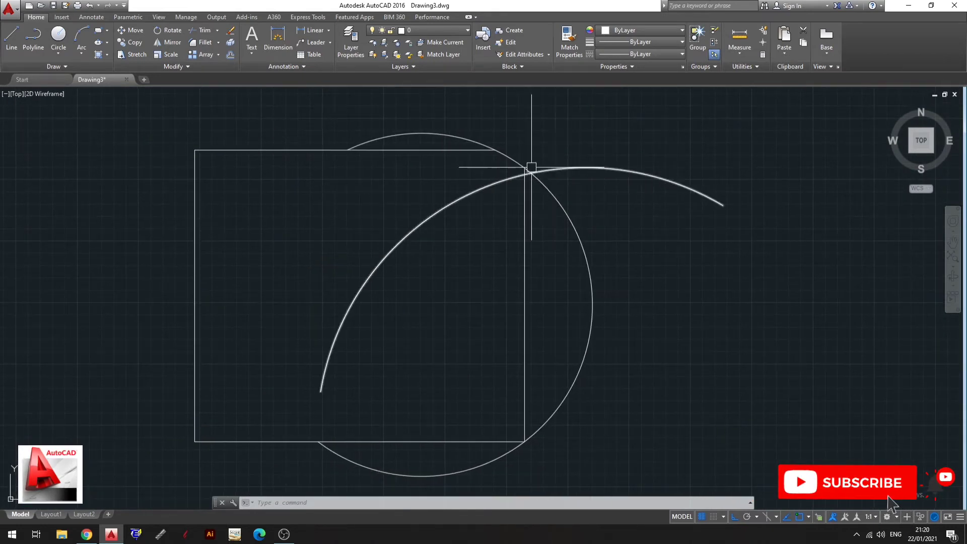
scroll(526, 170, up, 4)
scroll(554, 216, up, 1)
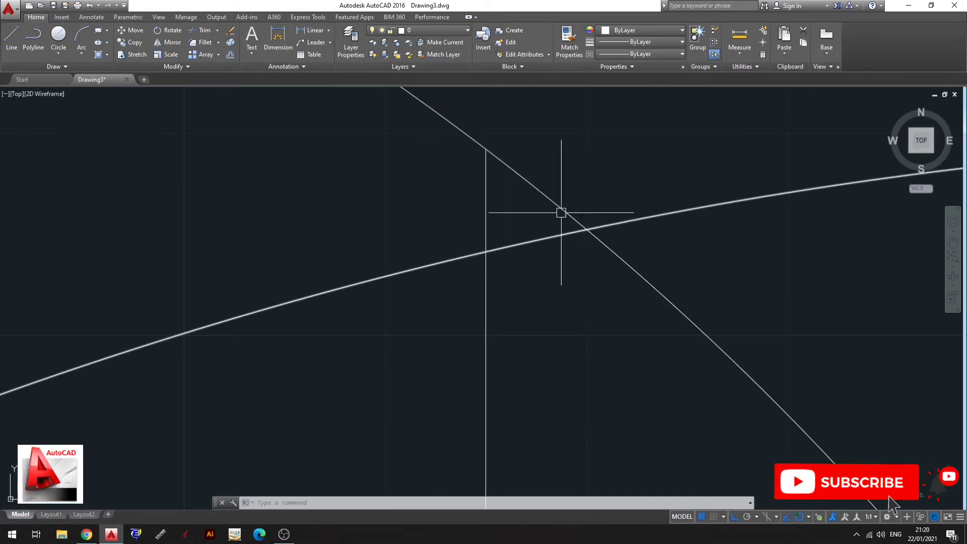
middle_drag(559, 181, 529, 220)
scroll(528, 220, down, 2)
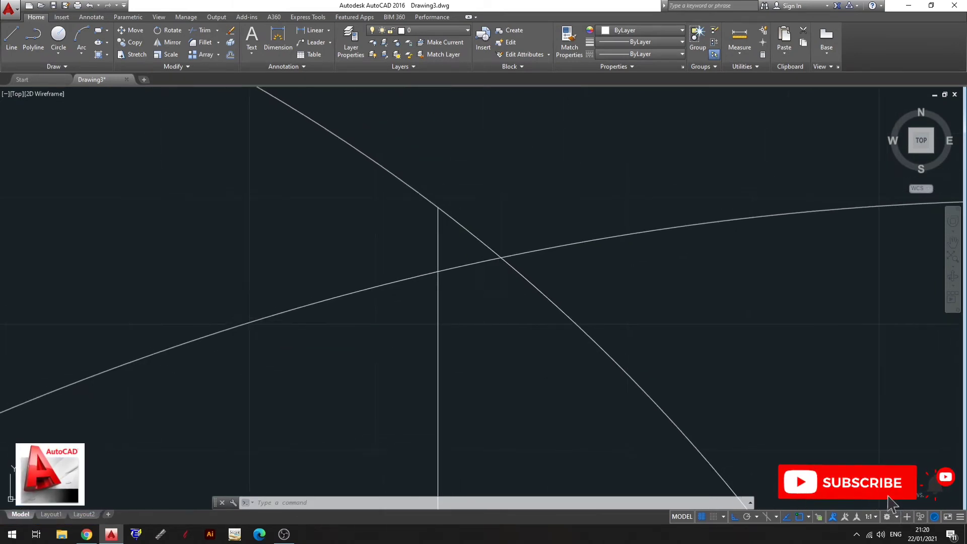
text(TR)
key(Return)
key(Return)
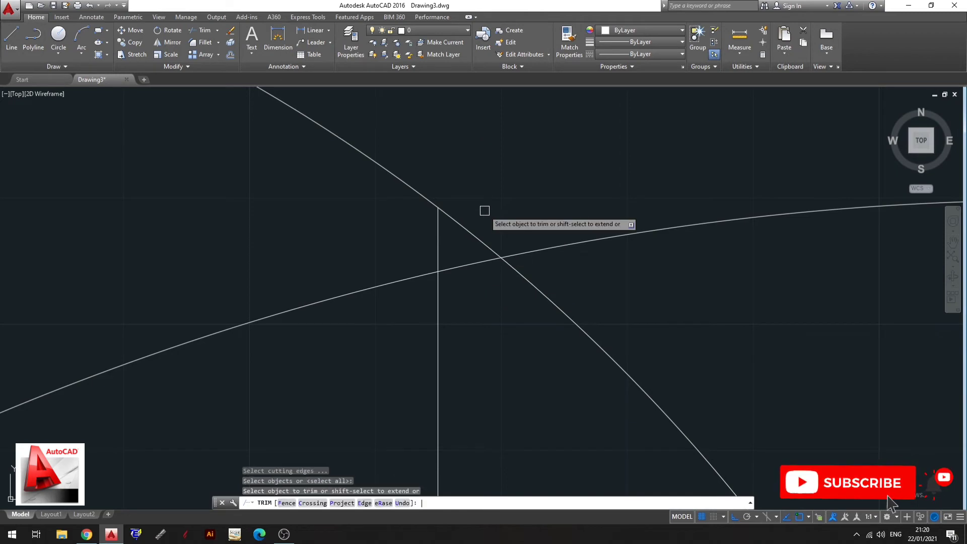
click(471, 232)
Step: Trim the square's corner lines past the circle with a crossing window, then end TRIM
scroll(478, 196, down, 3)
scroll(498, 207, up, 2)
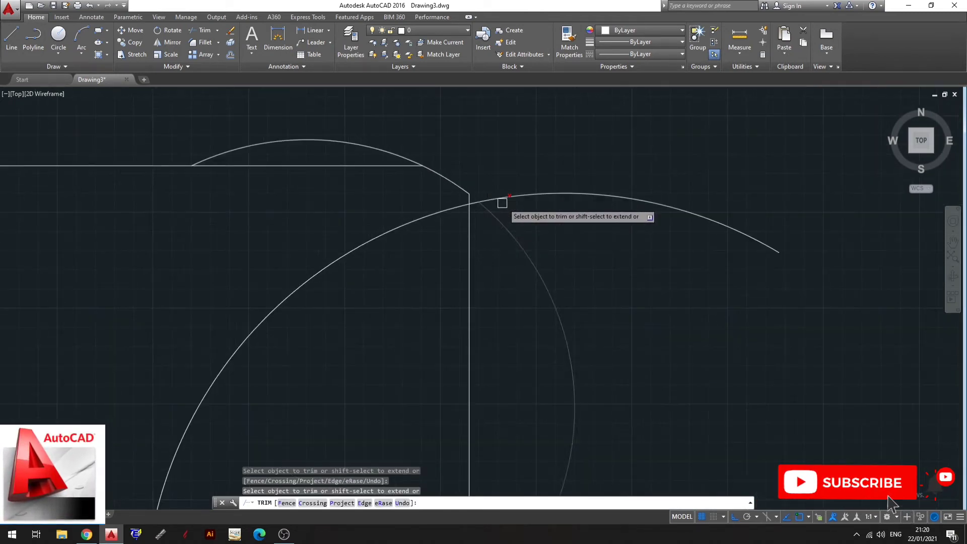
middle_drag(503, 207, 504, 188)
scroll(504, 189, down, 3)
middle_drag(494, 262, 512, 196)
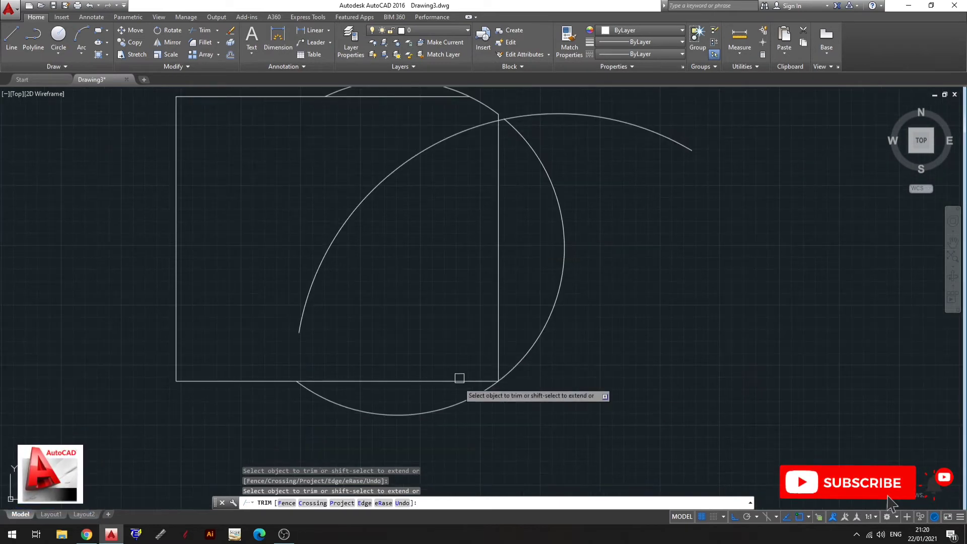
scroll(483, 382, up, 3)
scroll(490, 384, up, 3)
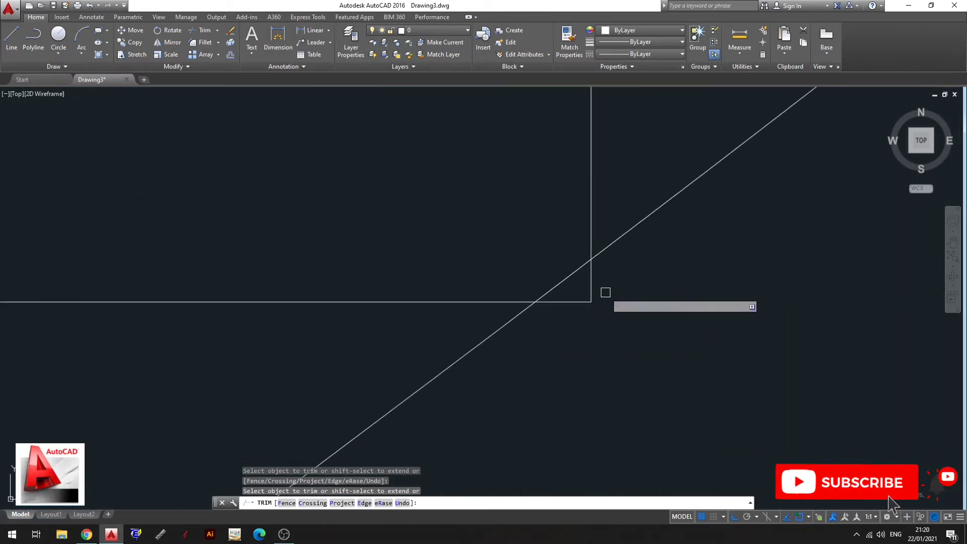
click(599, 296)
click(584, 310)
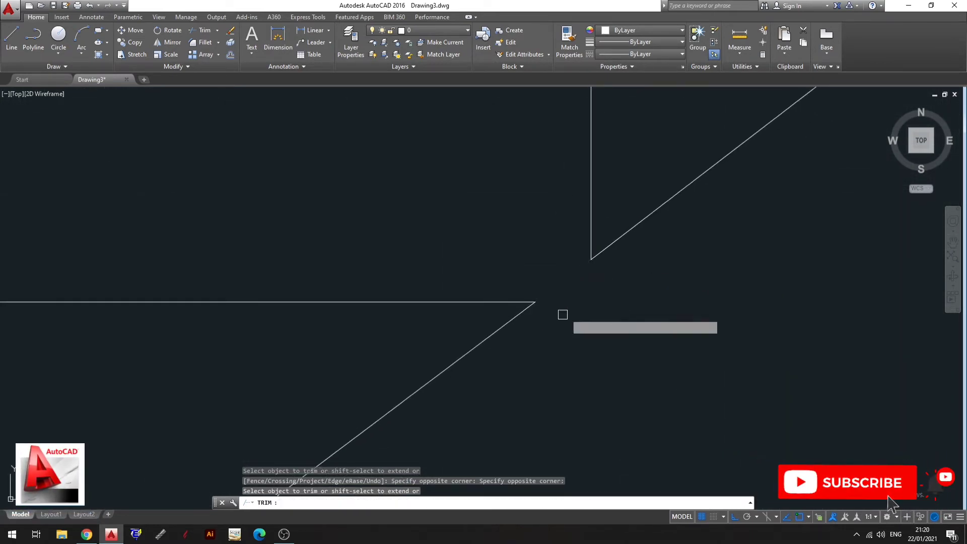
scroll(562, 315, down, 1)
scroll(596, 315, down, 2)
key(Escape)
key(Escape)
Step: Zoom and pan the view to inspect the arc's lower end
scroll(554, 281, up, 2)
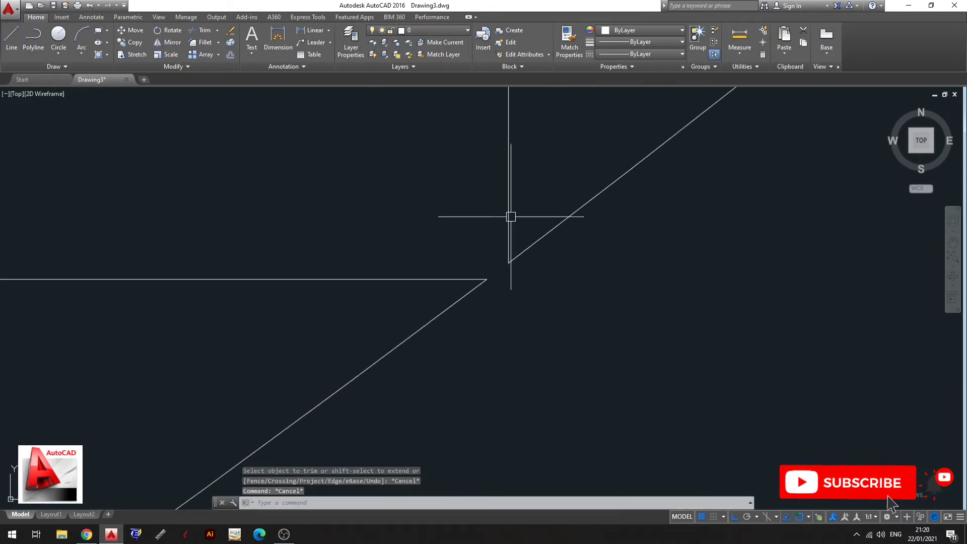
scroll(533, 250, down, 2)
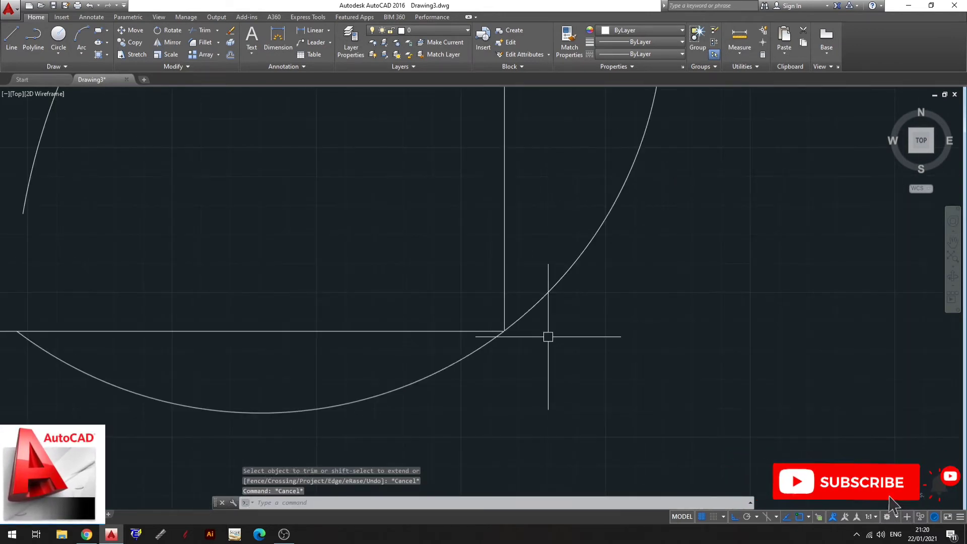
scroll(548, 336, down, 5)
scroll(528, 209, up, 2)
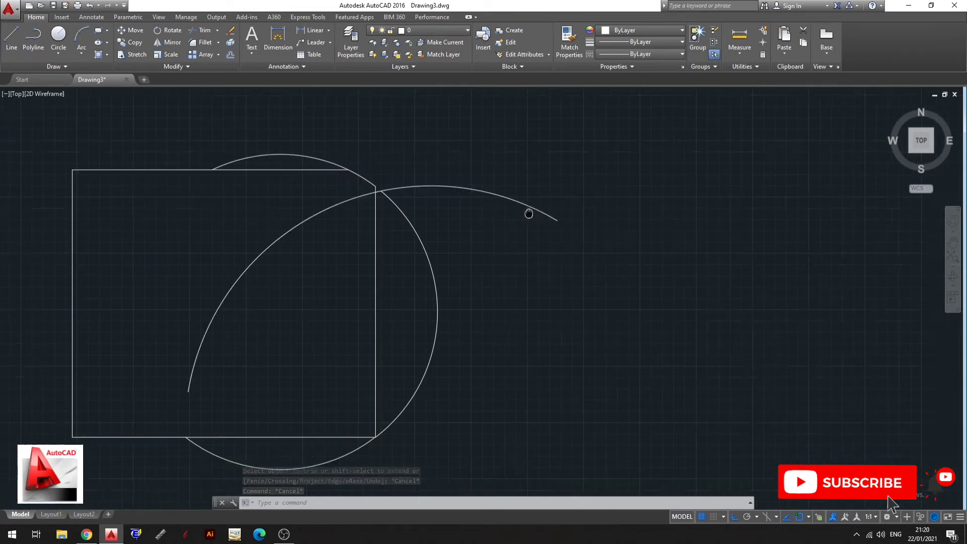
middle_drag(549, 247, 501, 241)
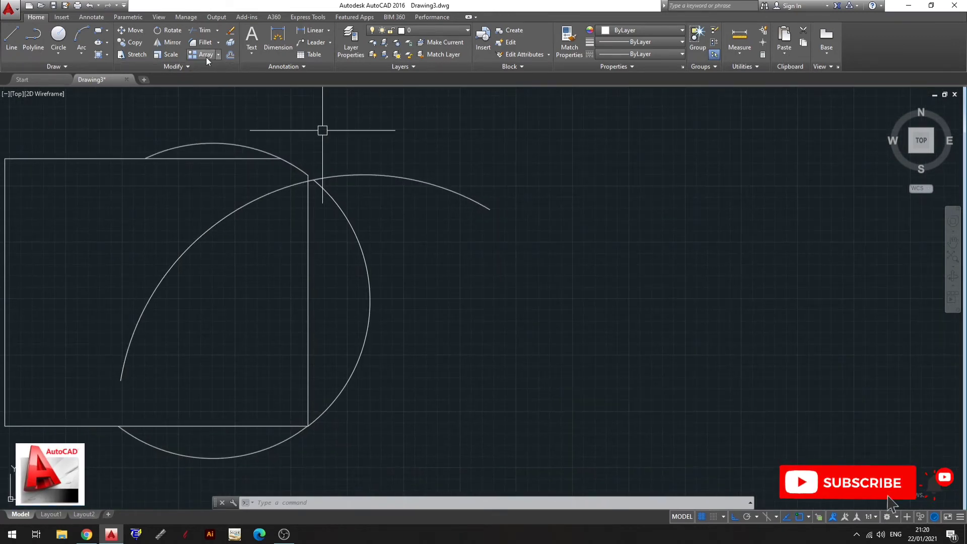
Step: Start an extend attempt and cancel it
middle_drag(520, 243, 490, 252)
key(Escape)
key(Escape)
key(Escape)
text(EX)
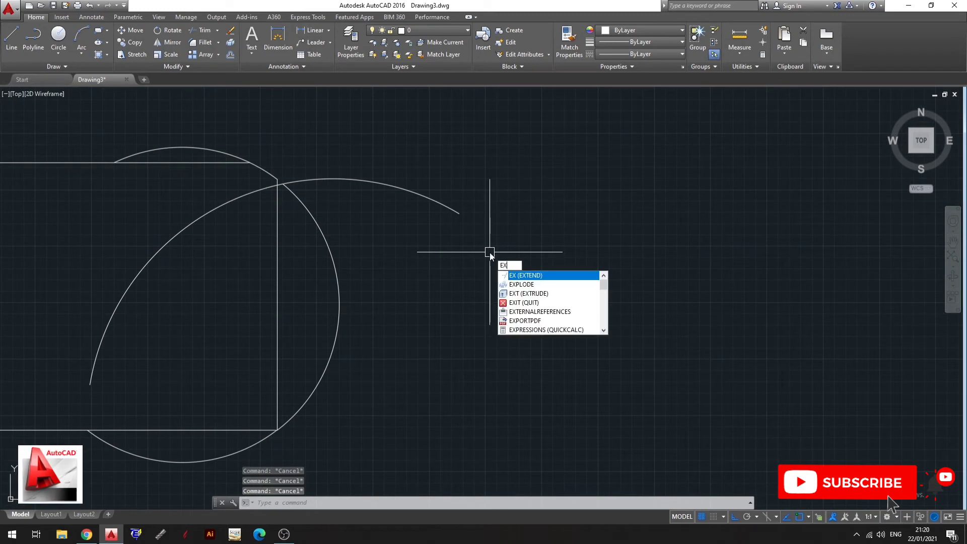
key(Return)
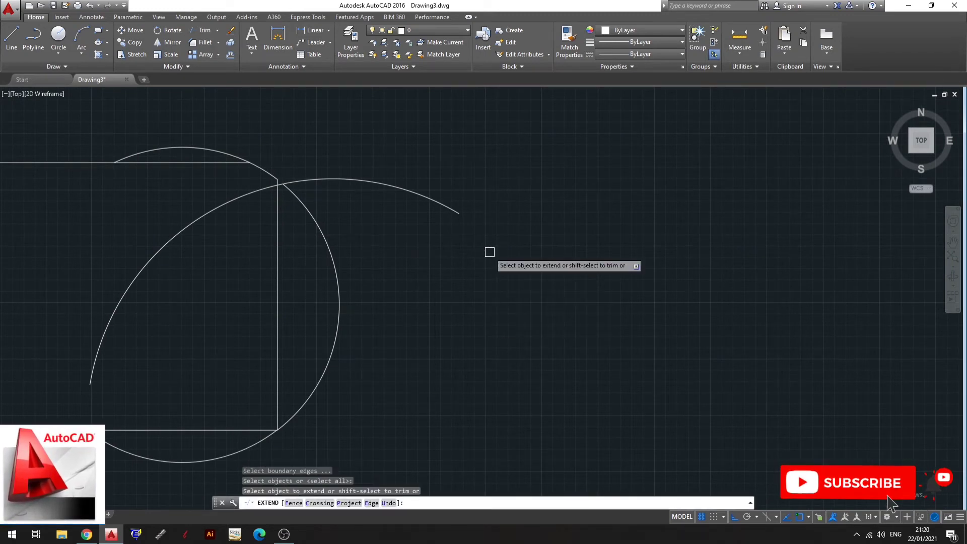
key(Escape)
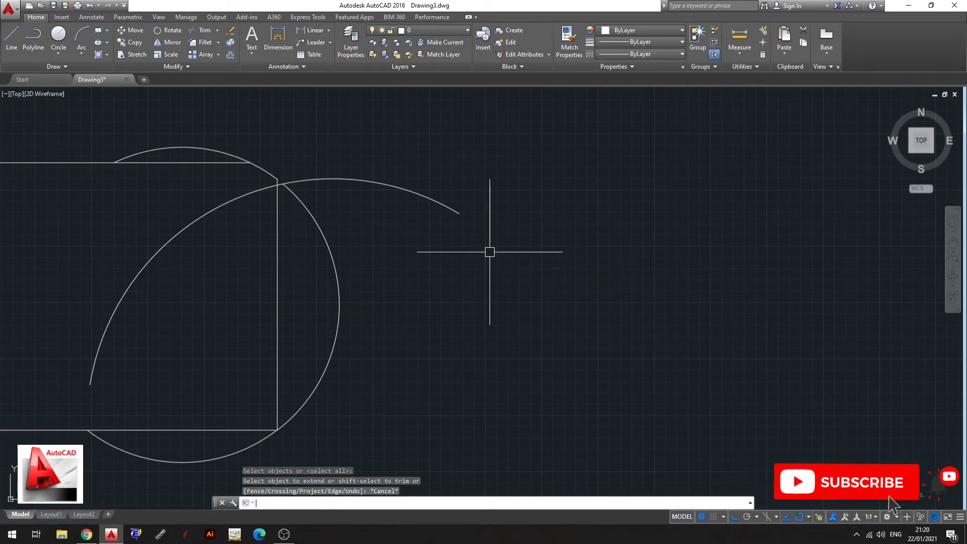
key(Escape)
key(Escape)
Step: Bring the arc's lower end and the square's bottom edge into close-up view
scroll(456, 247, down, 3)
scroll(428, 247, up, 1)
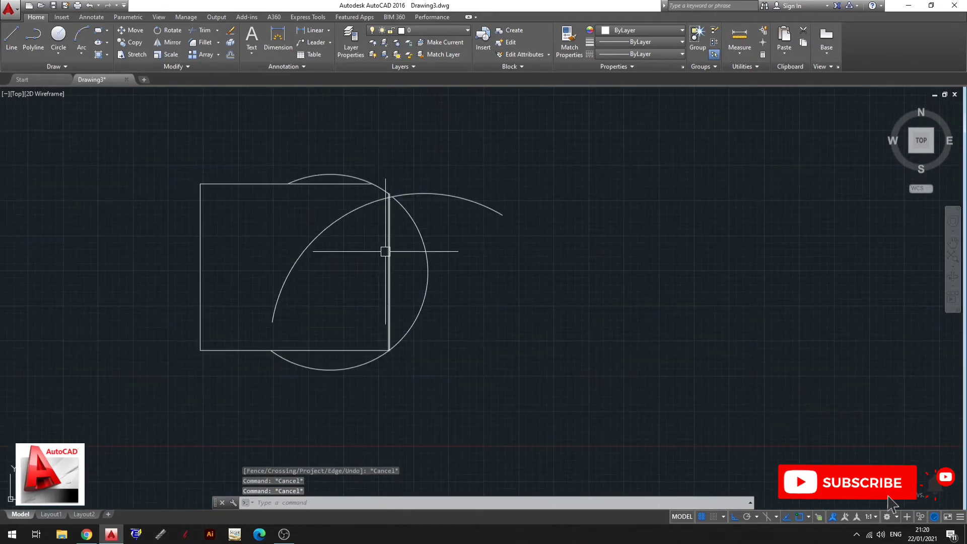
scroll(385, 251, up, 2)
middle_drag(334, 250, 410, 309)
scroll(367, 393, up, 2)
middle_drag(367, 392, 386, 275)
scroll(372, 259, up, 2)
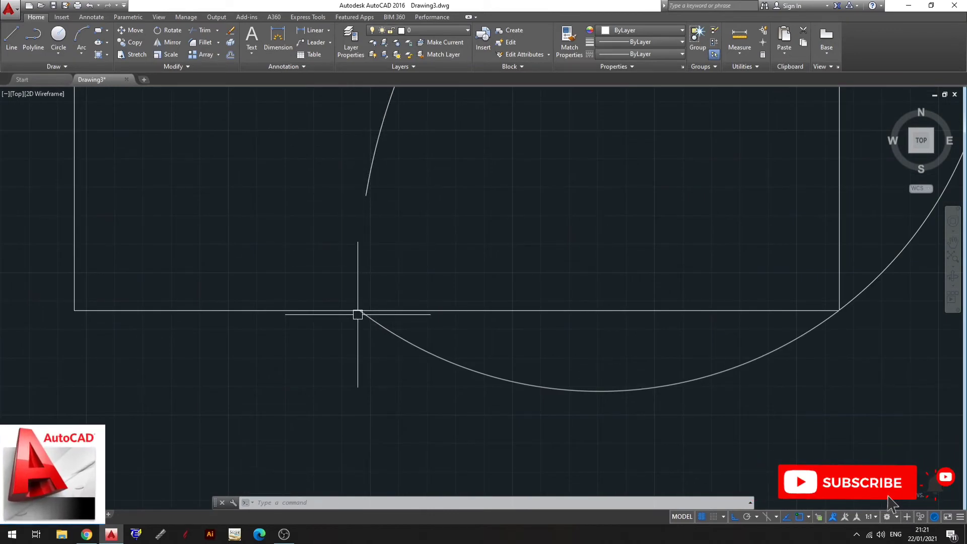
click(330, 310)
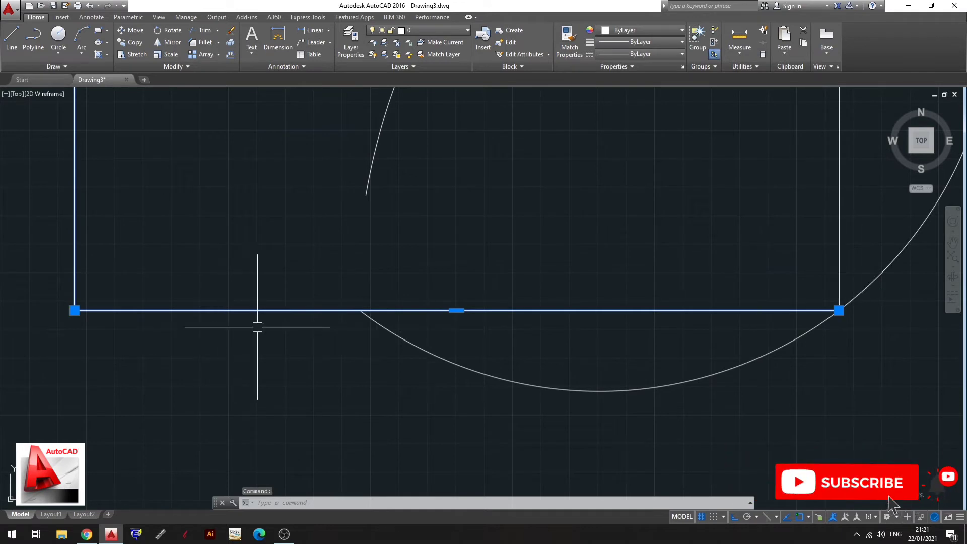
mouse_move(497, 289)
middle_down()
mouse_move(490, 308)
mouse_move(459, 314)
middle_up()
middle_drag(455, 210, 441, 249)
key(Escape)
key(Escape)
Step: Extend the long arc down to the square's bottom edge with EX
text(EX)
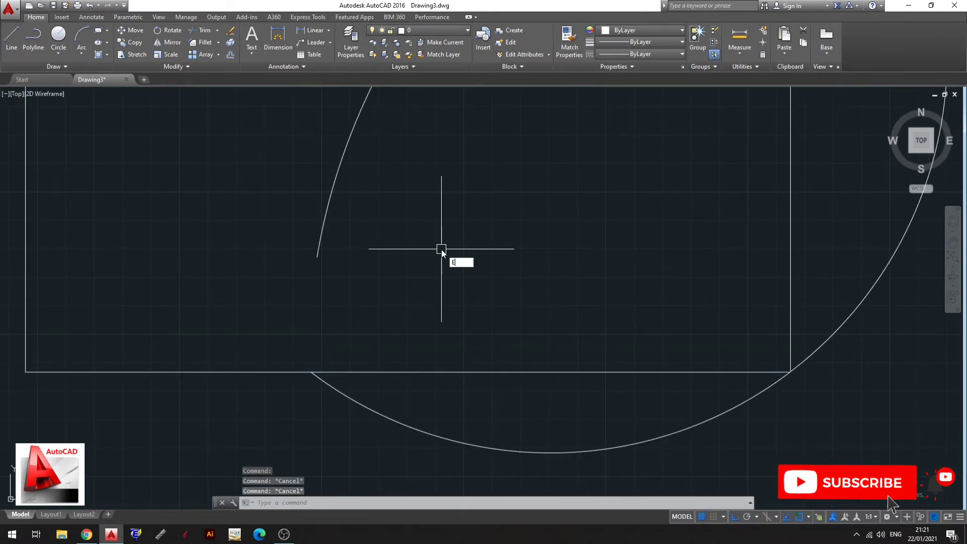
key(Return)
key(Return)
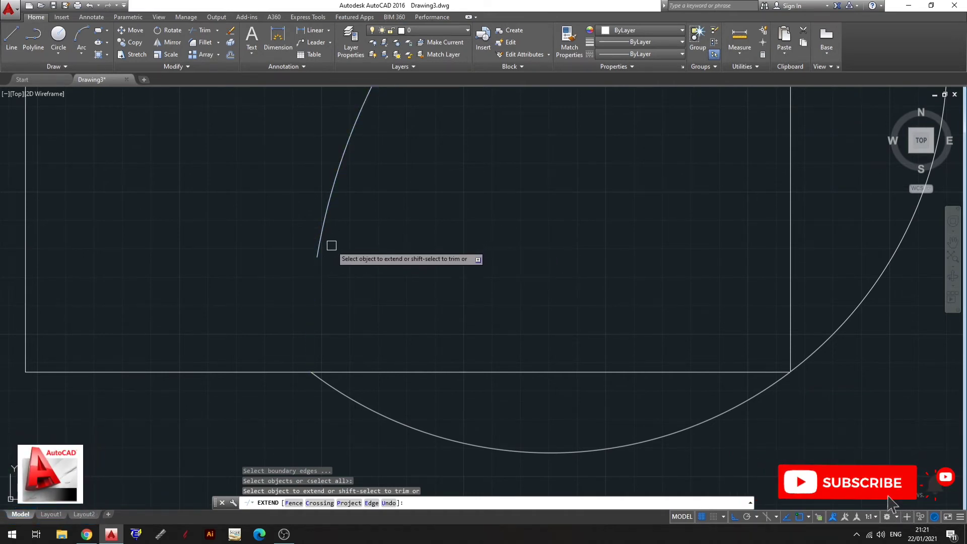
scroll(330, 244, down, 4)
scroll(358, 325, up, 2)
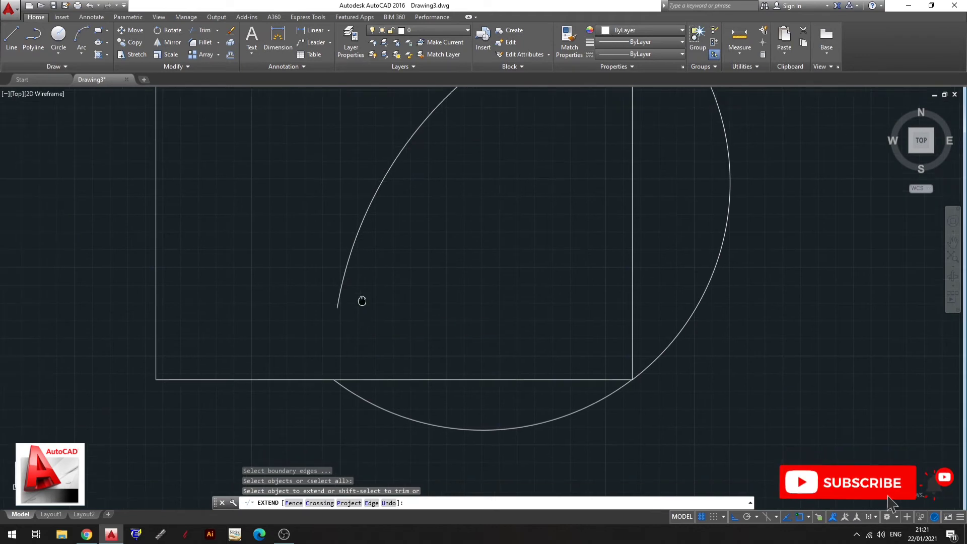
scroll(346, 315, up, 2)
click(344, 252)
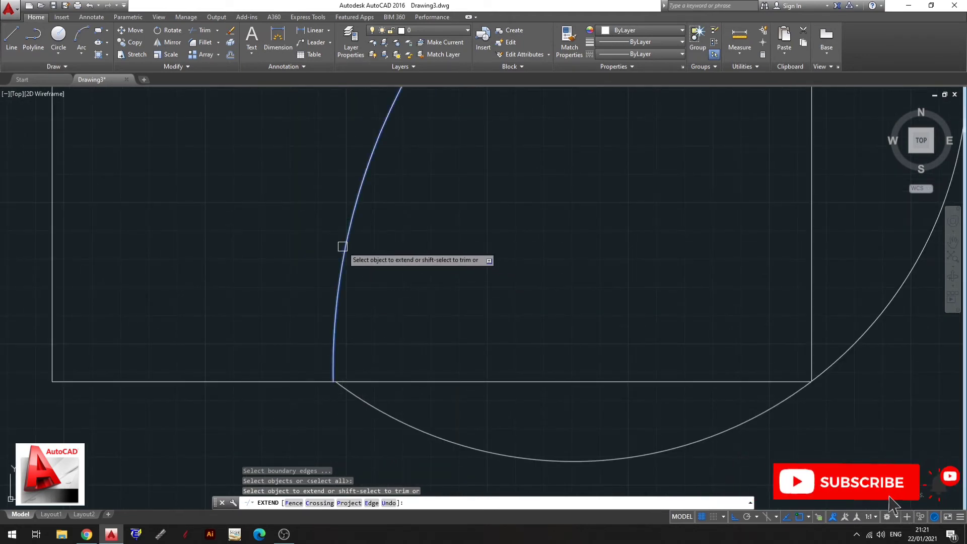
scroll(342, 312, down, 2)
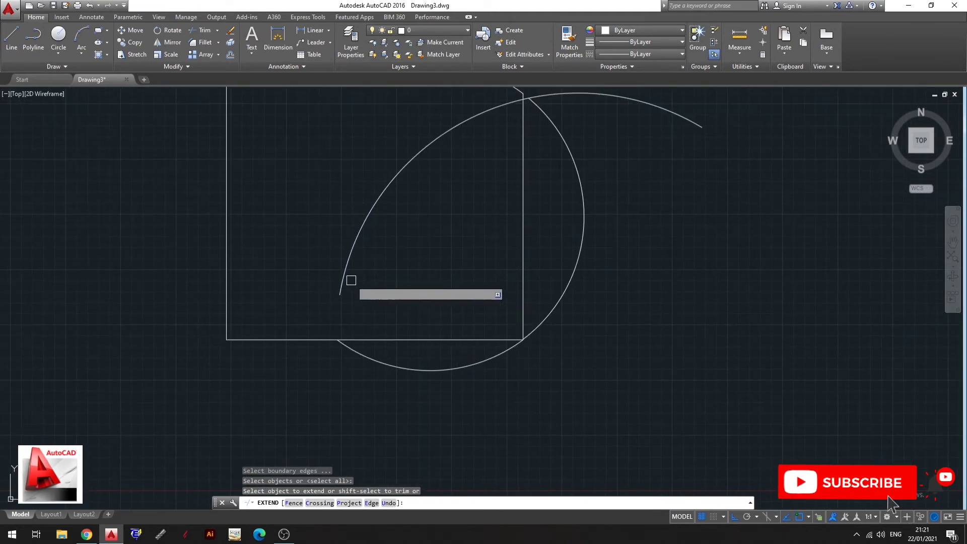
middle_drag(410, 252, 407, 335)
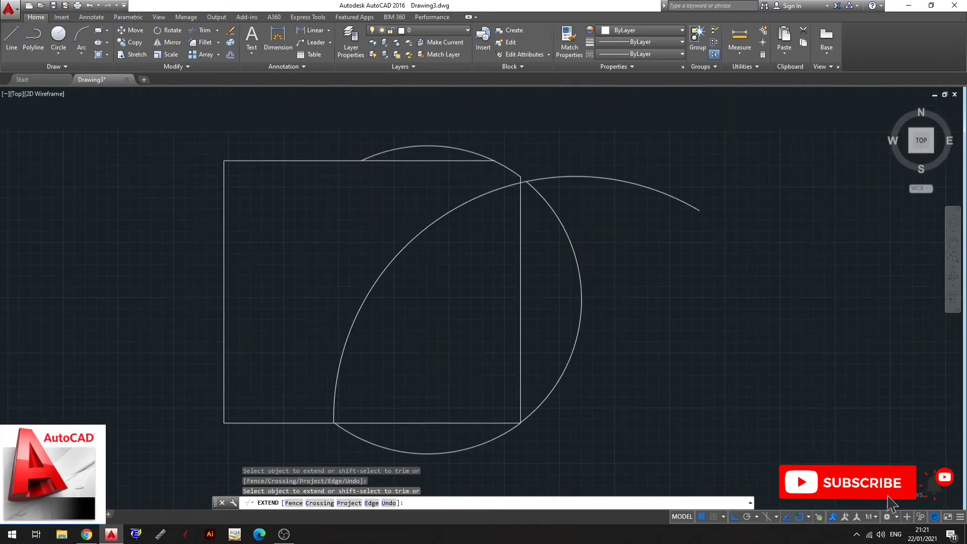
scroll(372, 232, up, 2)
scroll(373, 223, down, 2)
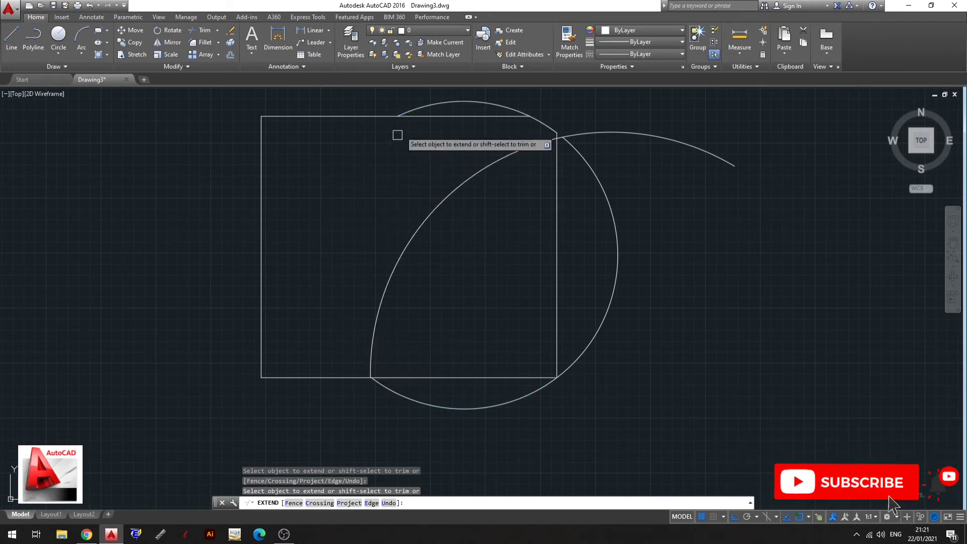
Step: Extend the circle's open end around to the square's bottom edge, then finish EXTEND
shift+click(421, 105)
middle_drag(641, 219, 609, 231)
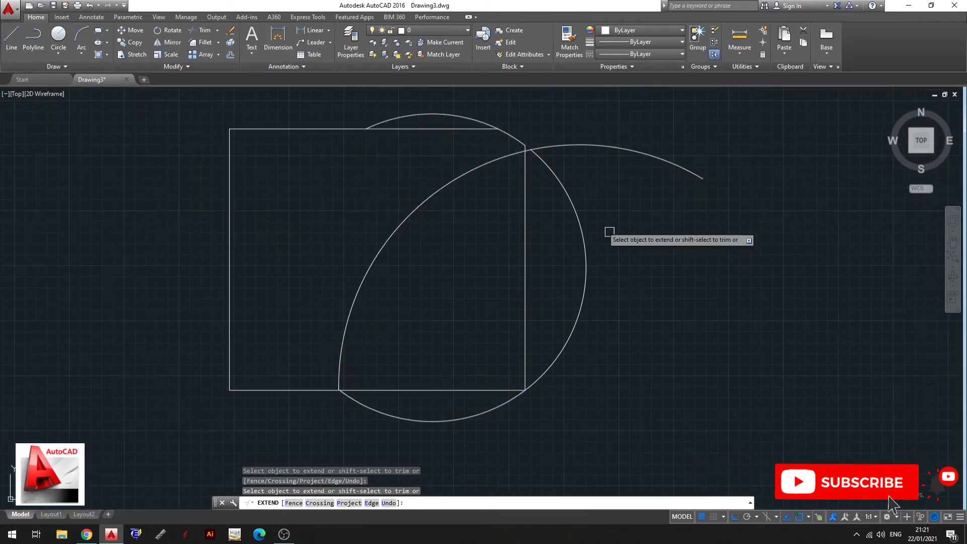
scroll(539, 149, up, 2)
scroll(566, 204, up, 4)
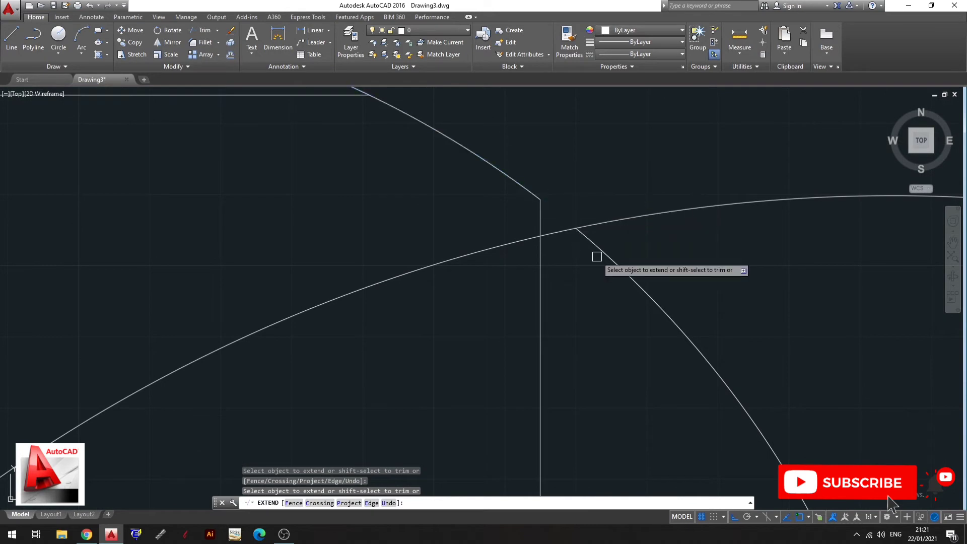
scroll(606, 254, down, 2)
scroll(488, 186, down, 2)
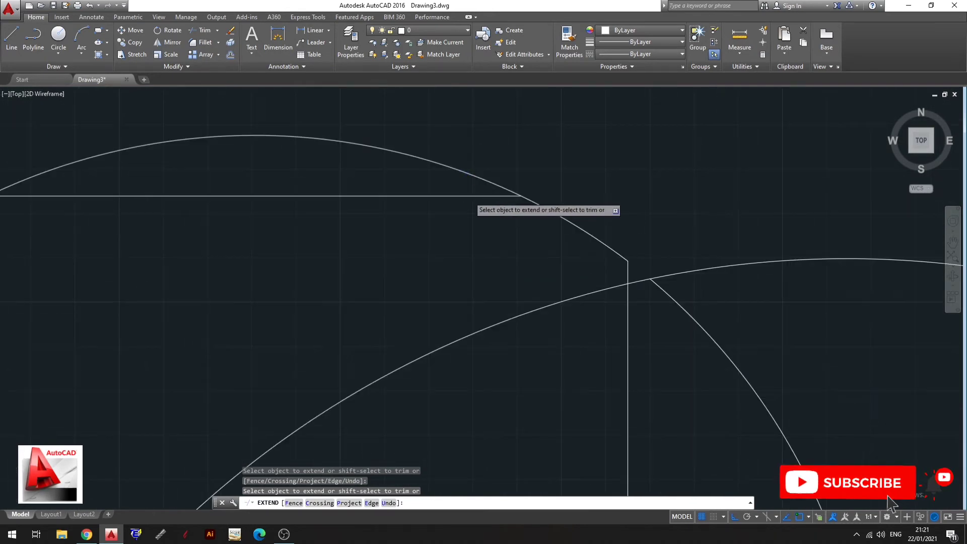
scroll(504, 211, down, 2)
scroll(438, 231, down, 3)
scroll(528, 209, up, 2)
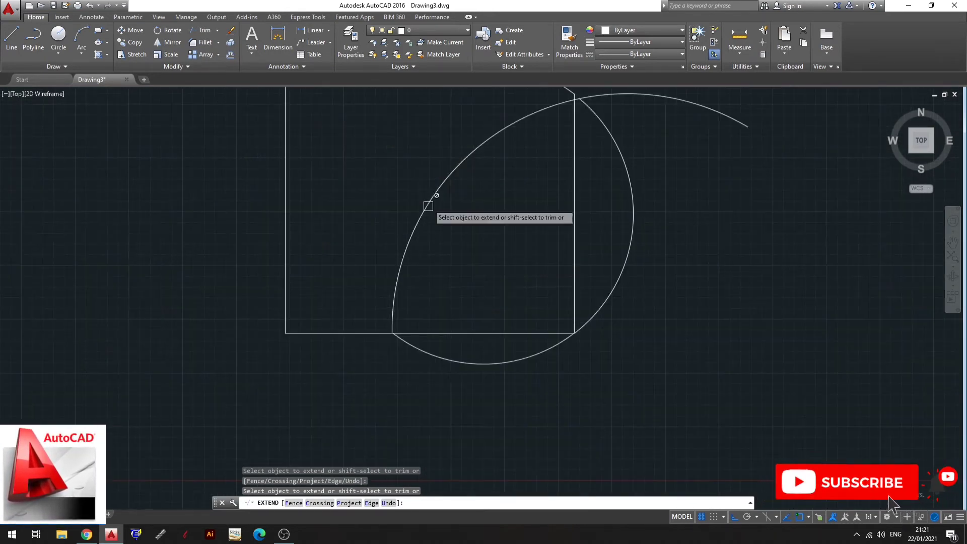
middle_drag(427, 205, 428, 292)
click(449, 163)
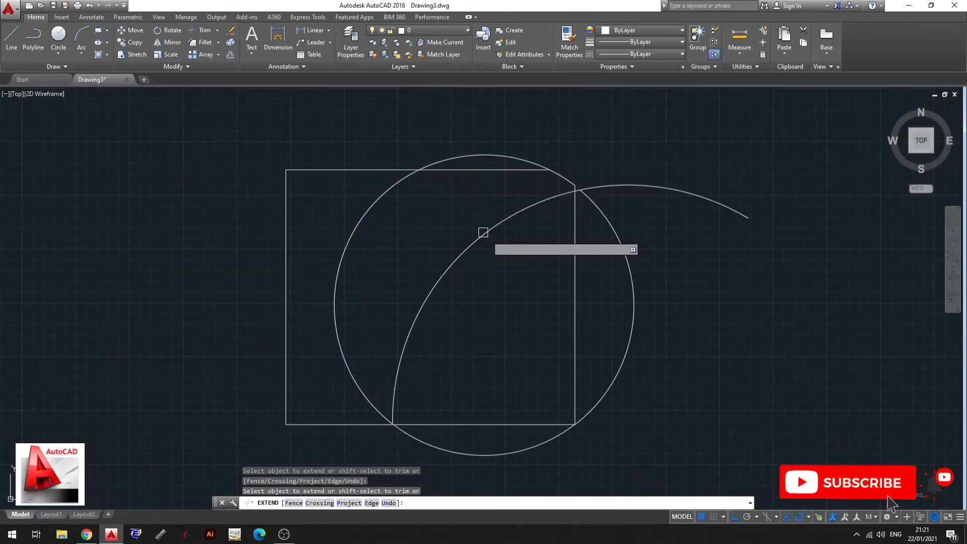
key(Escape)
middle_drag(702, 280, 589, 217)
scroll(589, 217, down, 4)
Step: Start another EXTEND with every object as boundary, then cancel it
key(Escape)
key(Escape)
text(EX)
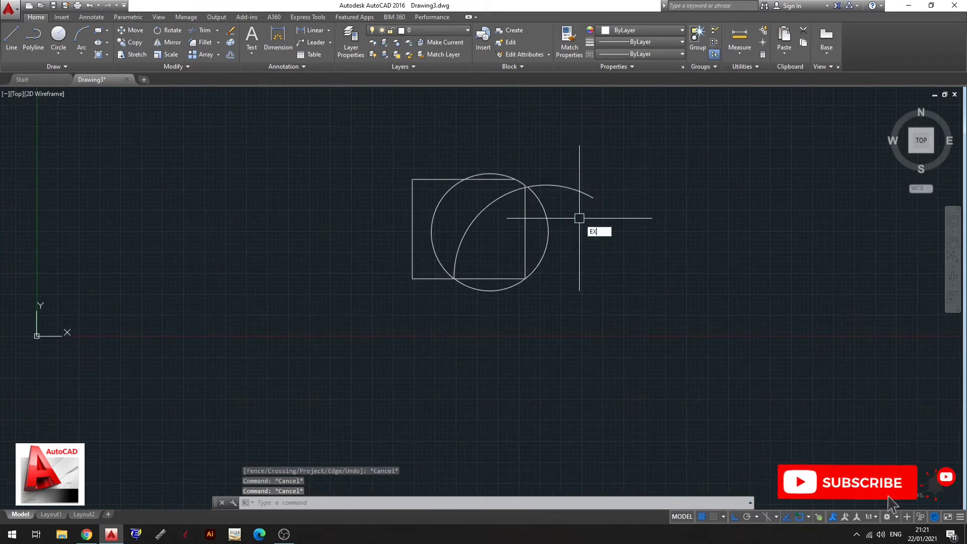
key(Return)
key(Return)
scroll(587, 207, up, 2)
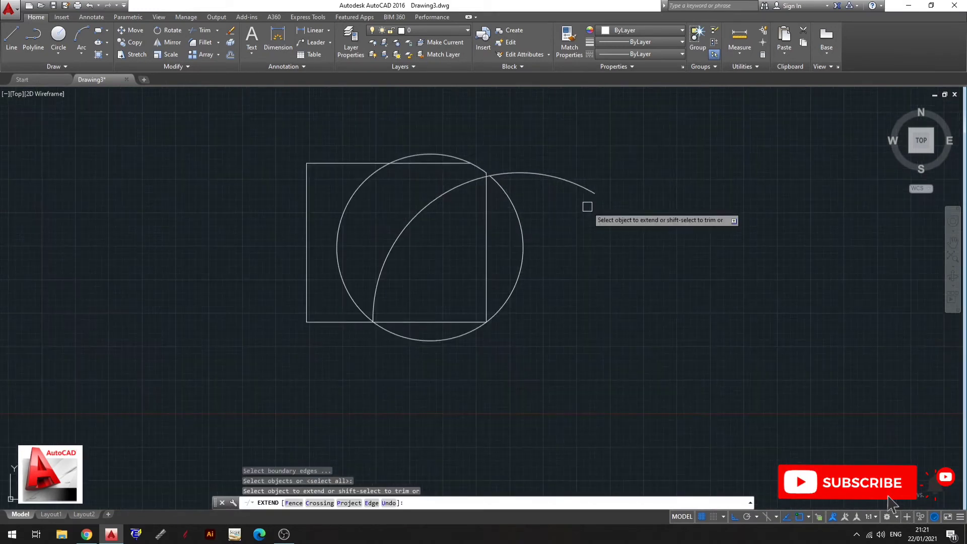
middle_drag(569, 210, 561, 205)
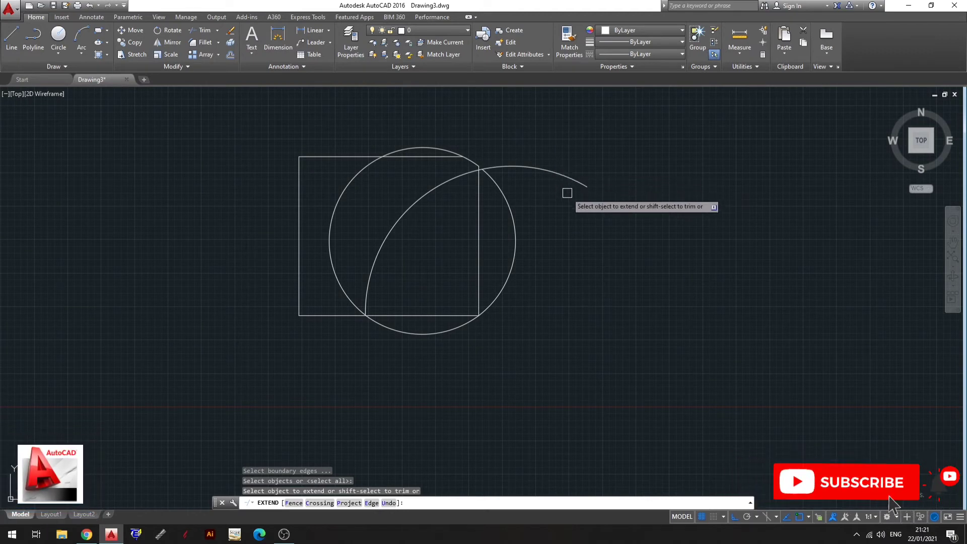
key(Escape)
key(Escape)
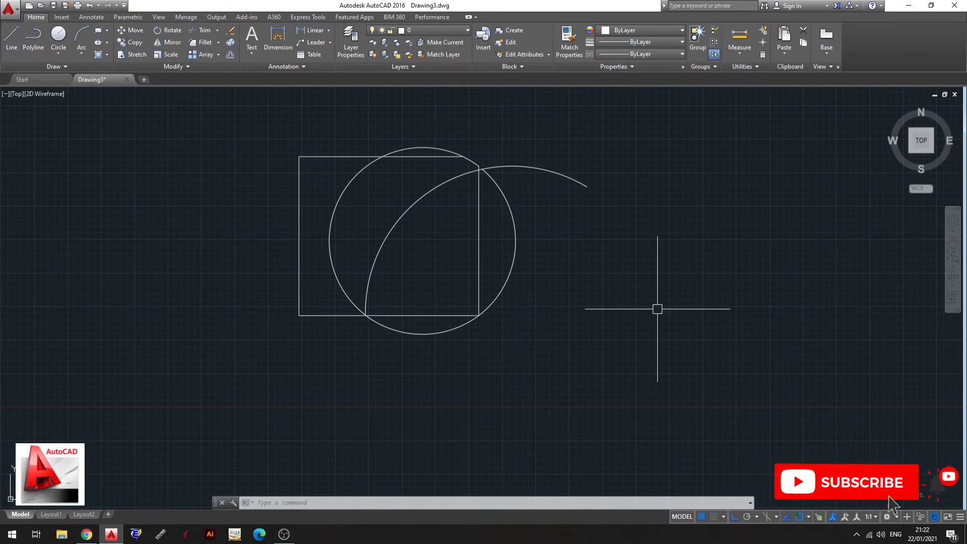
Step: Trim away the left part of the square's top edge
middle_drag(592, 242, 587, 238)
scroll(340, 291, up, 3)
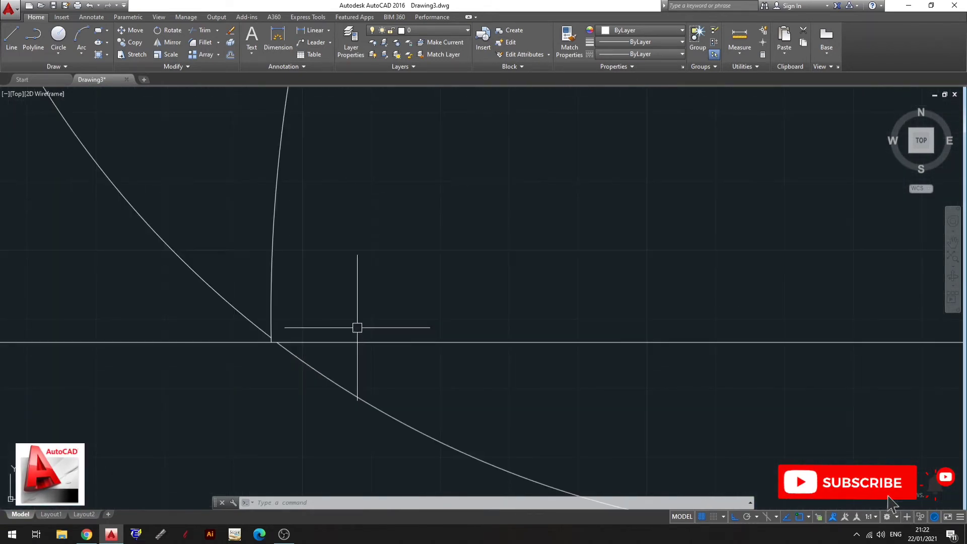
scroll(296, 324, down, 4)
scroll(443, 248, up, 2)
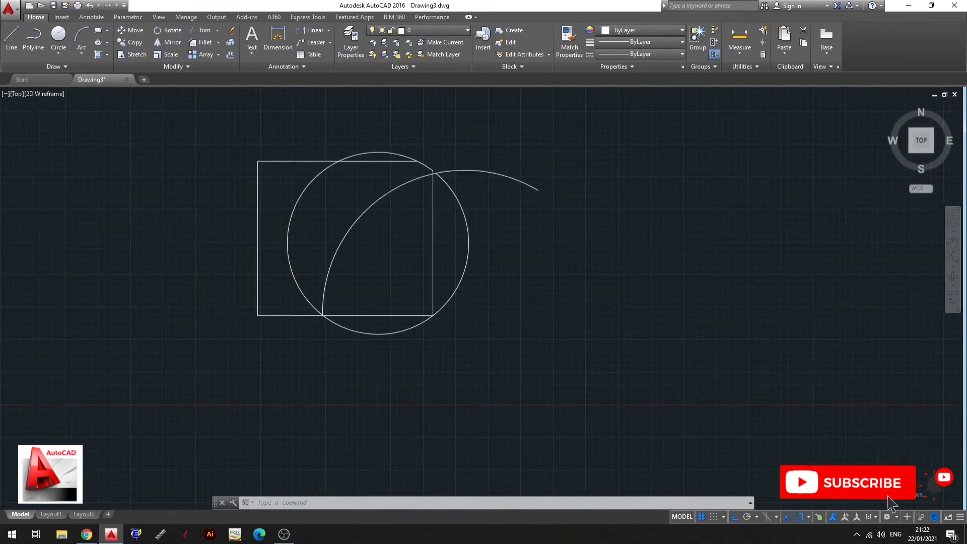
scroll(443, 248, up, 2)
middle_drag(314, 253, 330, 269)
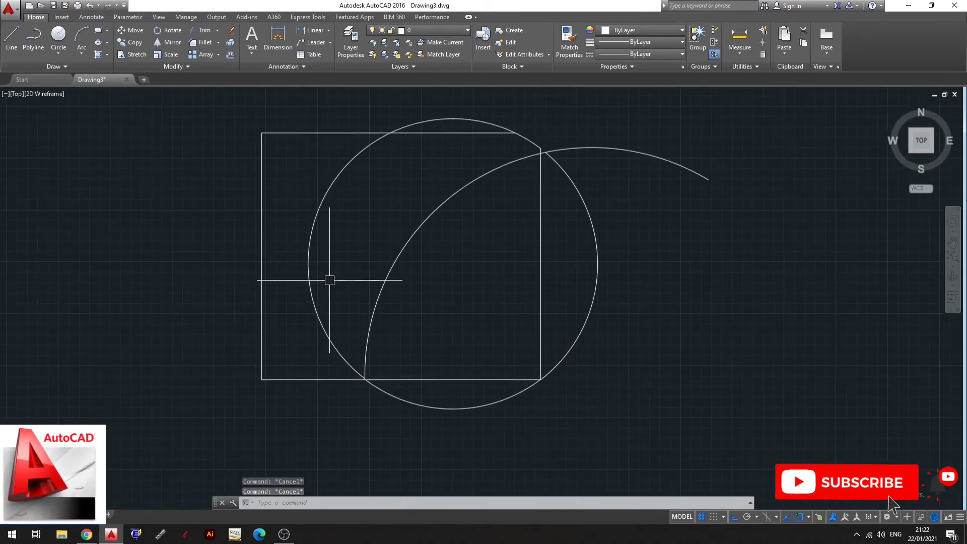
middle_drag(270, 263, 364, 272)
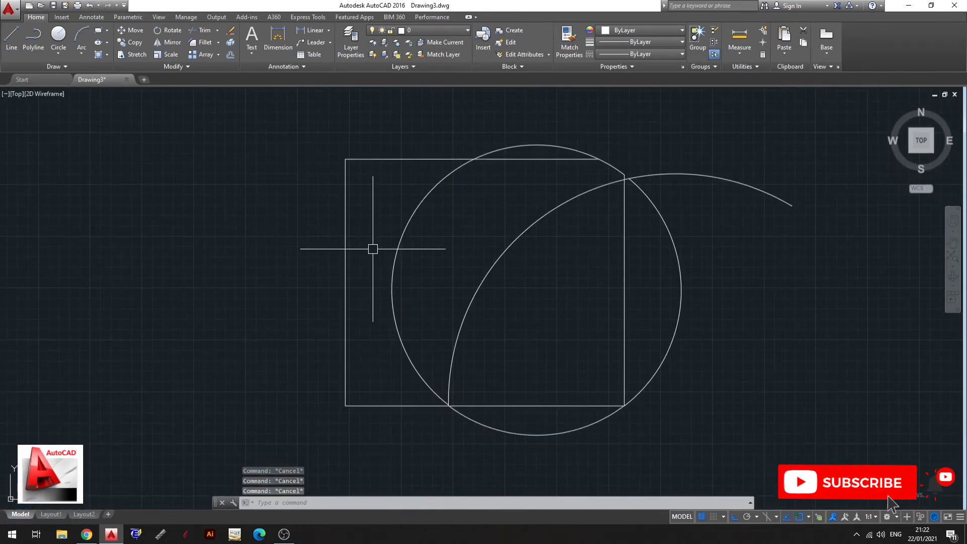
text(TR)
key(Return)
key(Return)
click(395, 159)
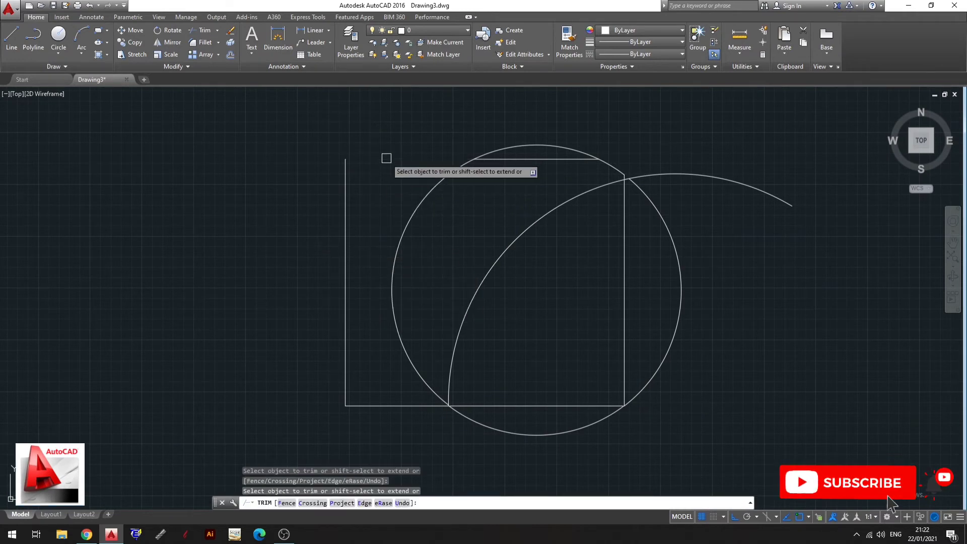
key(Escape)
Step: Retry EXTEND twice, cancel it, and pan toward the empty area right of the motif
scroll(441, 149, up, 2)
scroll(441, 150, up, 2)
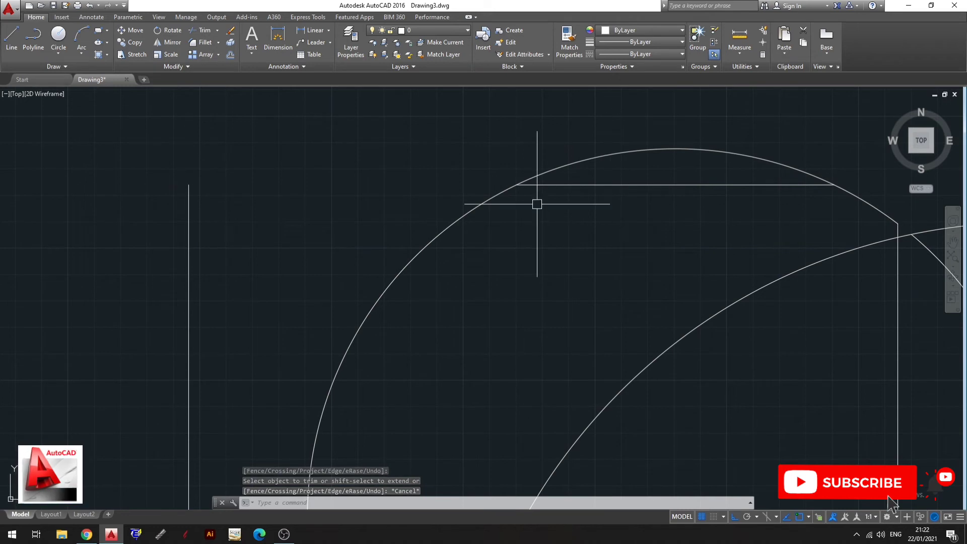
key(Escape)
text(EX)
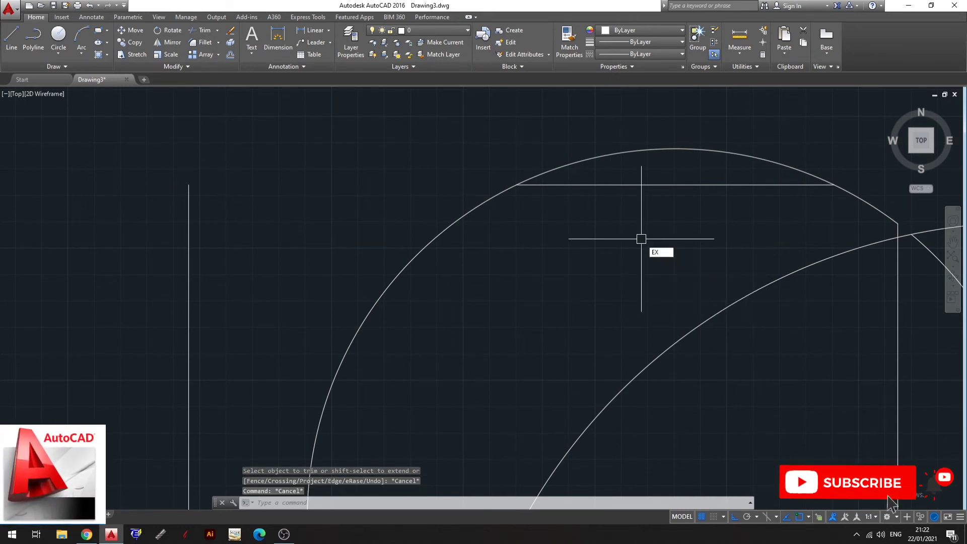
key(Return)
key(Return)
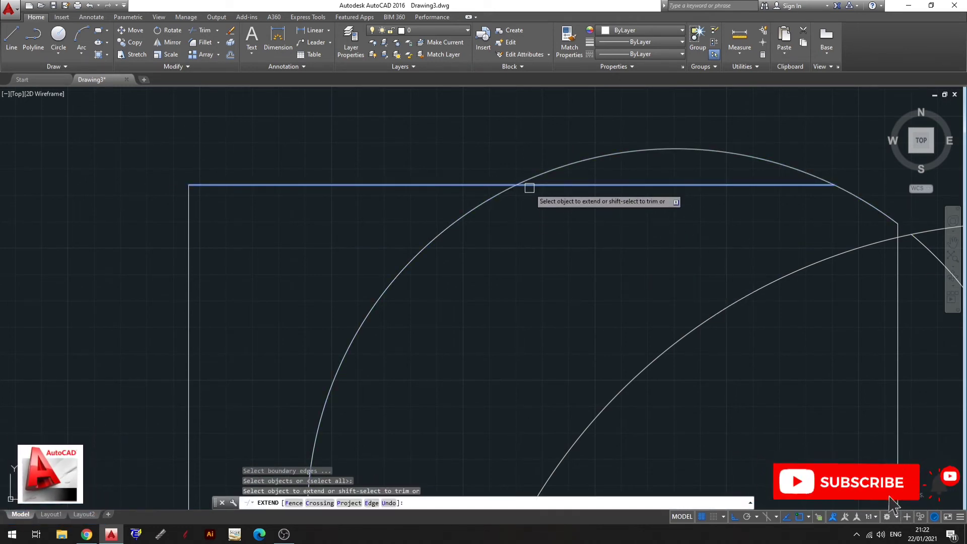
scroll(533, 189, down, 2)
key(Escape)
middle_drag(698, 216, 307, 213)
key(Return)
key(Return)
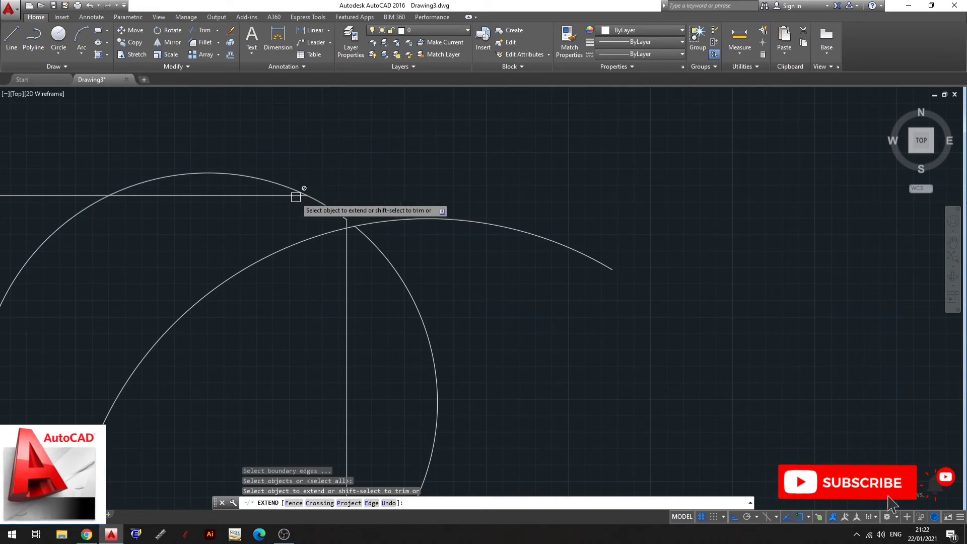
scroll(675, 201, down, 2)
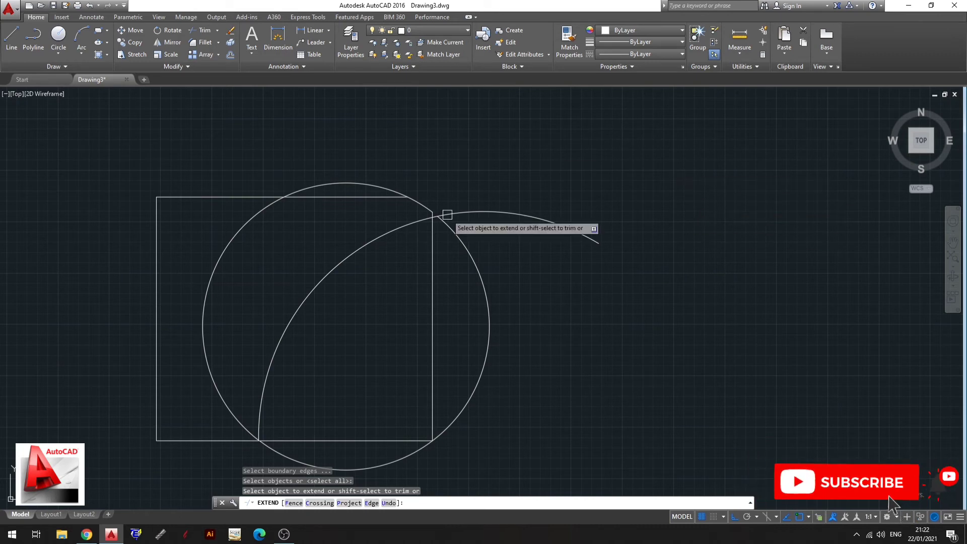
middle_drag(674, 208, 667, 217)
scroll(637, 209, up, 2)
key(Escape)
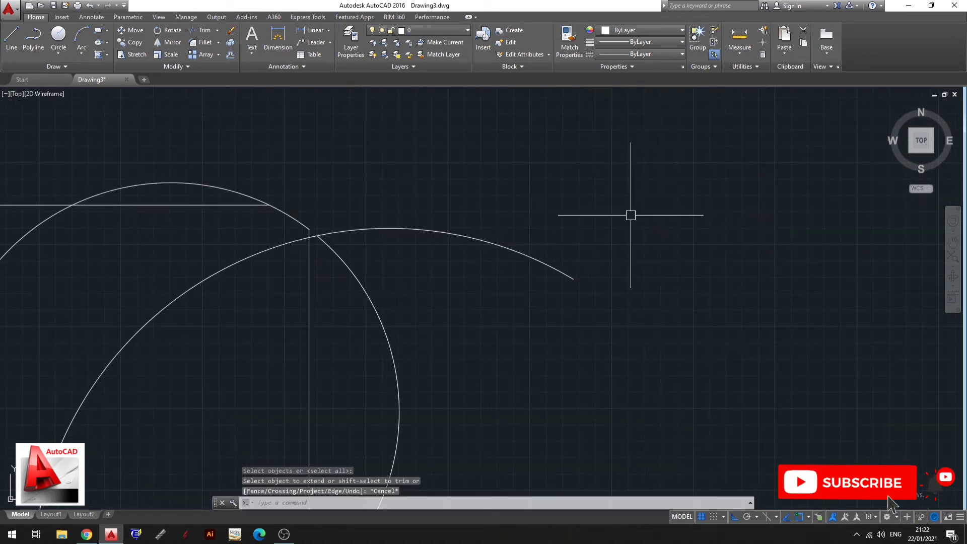
Step: Draw a tall vertical line to the right of the motif
text(l)
key(Return)
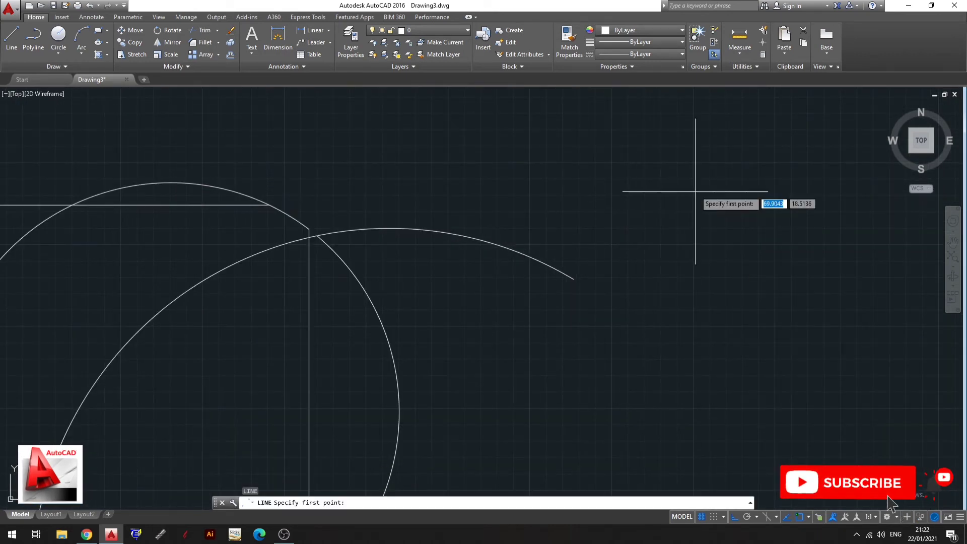
click(715, 147)
click(718, 372)
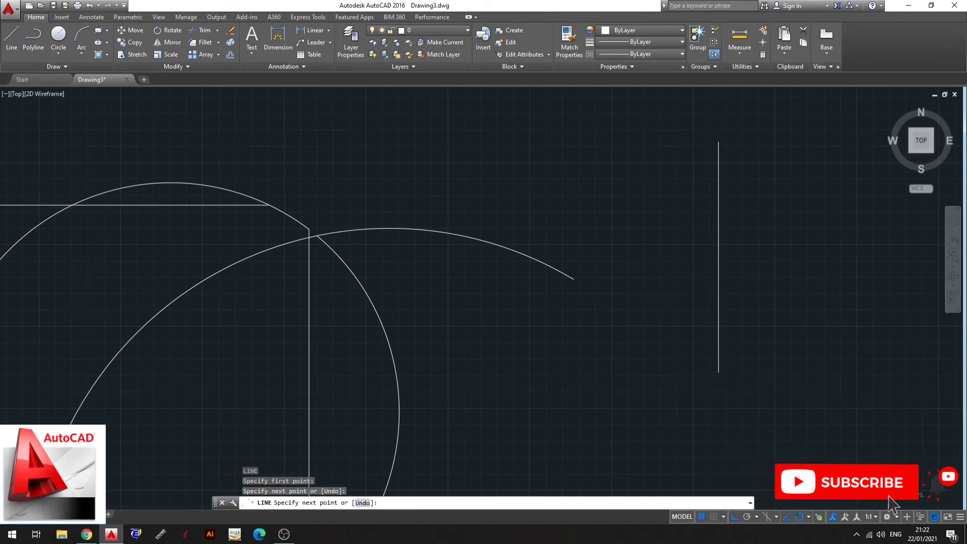
key(Escape)
middle_drag(684, 193, 790, 193)
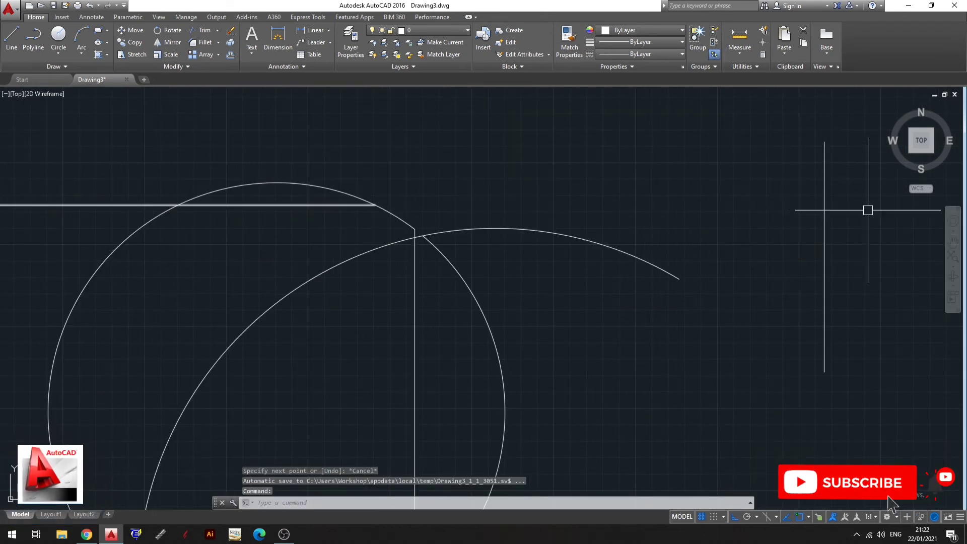
key(Escape)
middle_drag(714, 220, 604, 227)
text(E)
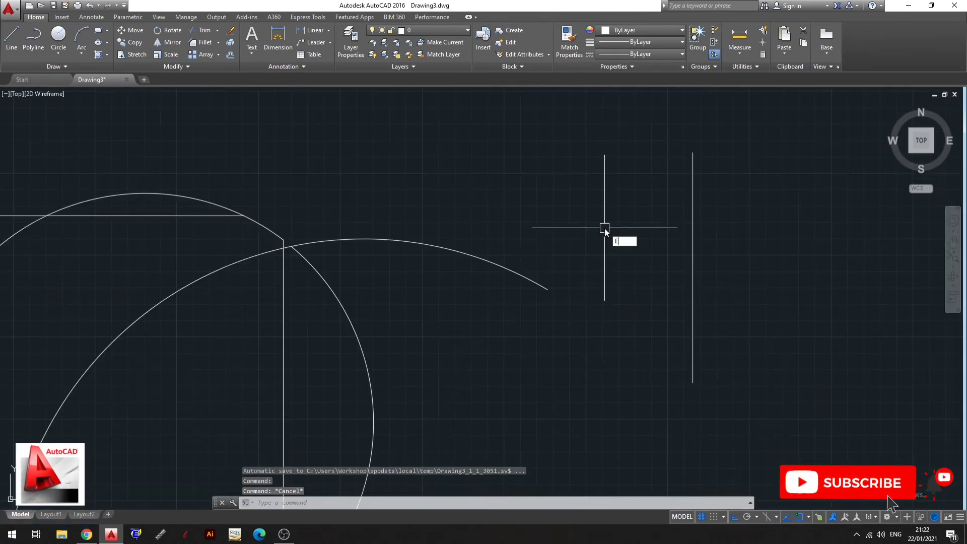
Step: Start EXTEND toward the new line, cancel it, and frame both motif and line
text(x)
key(Return)
key(Return)
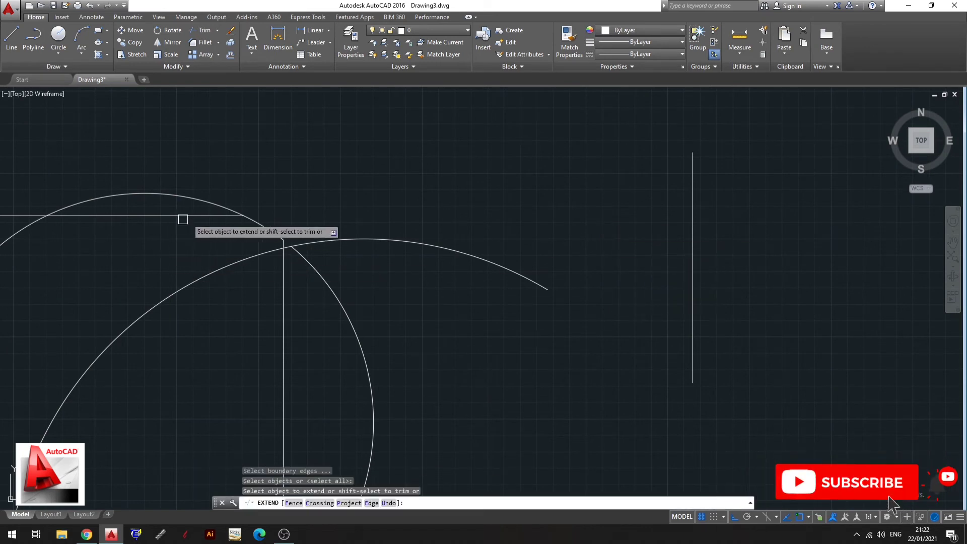
middle_drag(190, 216, 374, 247)
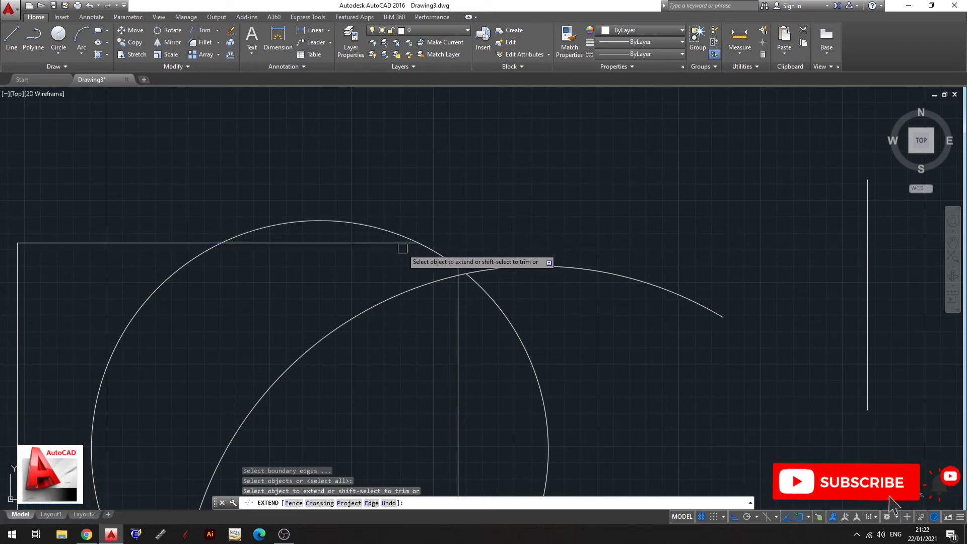
middle_drag(393, 269, 272, 270)
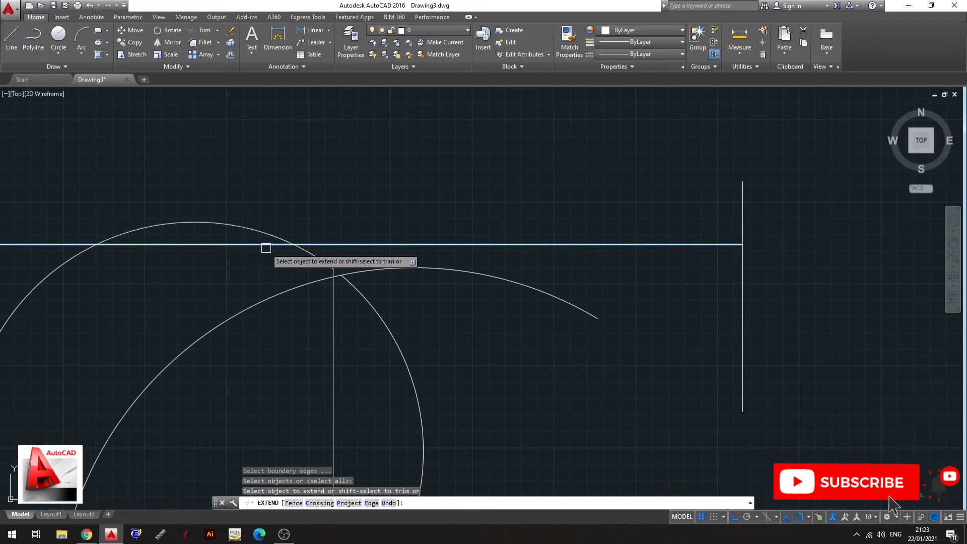
key(Escape)
scroll(558, 221, down, 4)
middle_drag(667, 282, 624, 252)
Step: Select the vertical line and begin a MOVE, then cancel it
click(623, 252)
click(565, 283)
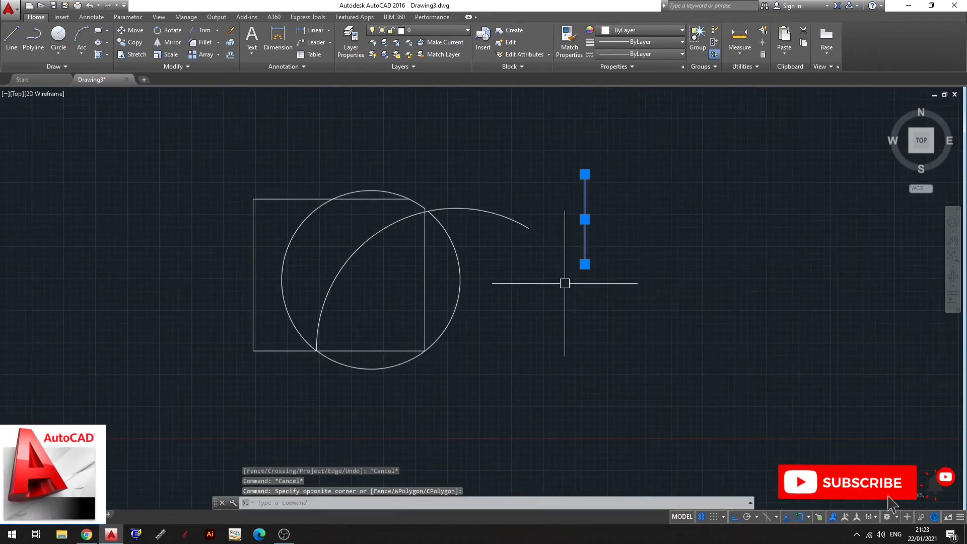
text(m)
key(Return)
click(584, 219)
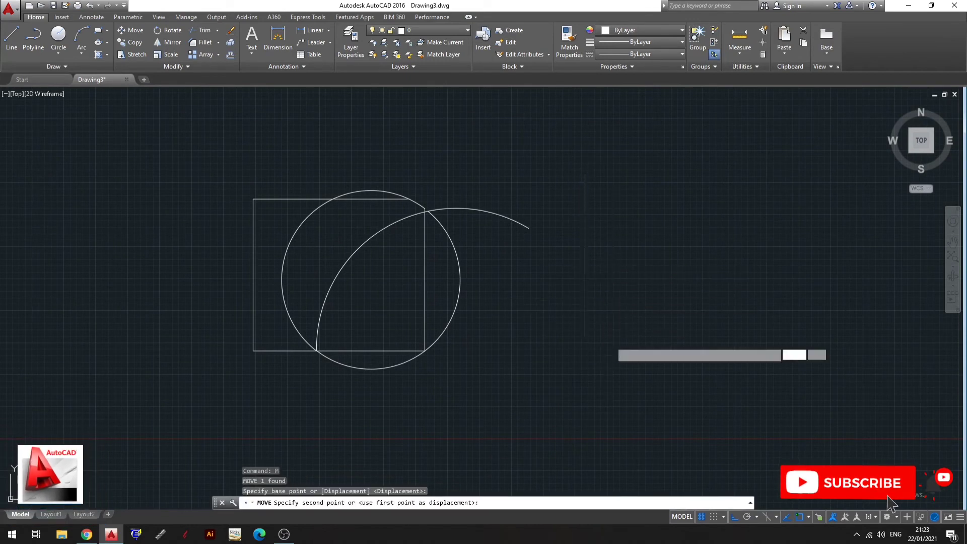
scroll(578, 271, up, 2)
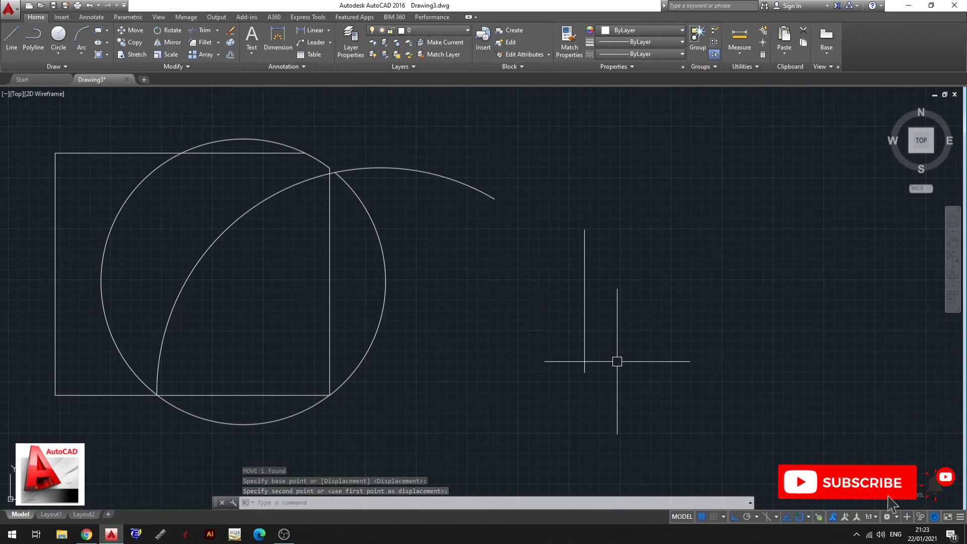
middle_drag(550, 287, 513, 307)
key(Escape)
Step: Extend the long arc to meet the vertical line
text(e)
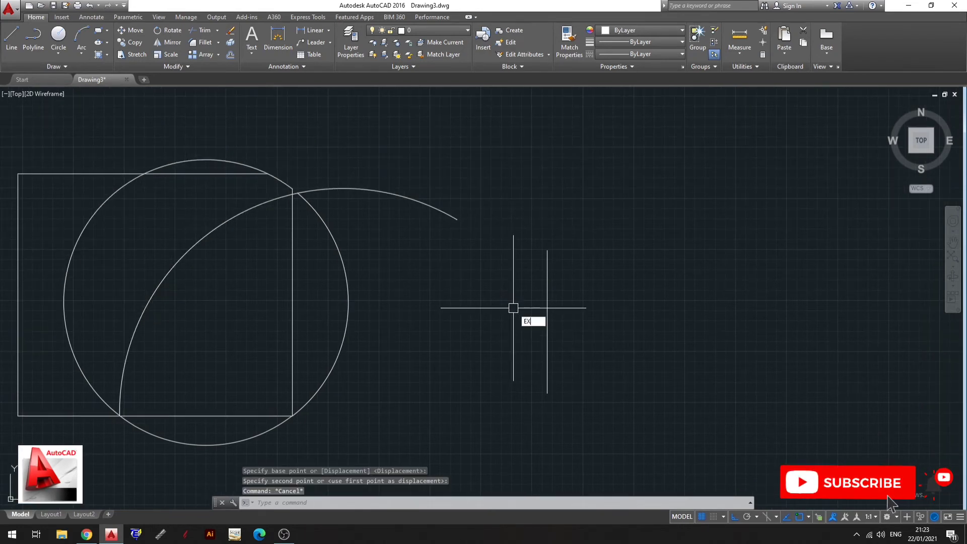
key(Return)
key(Return)
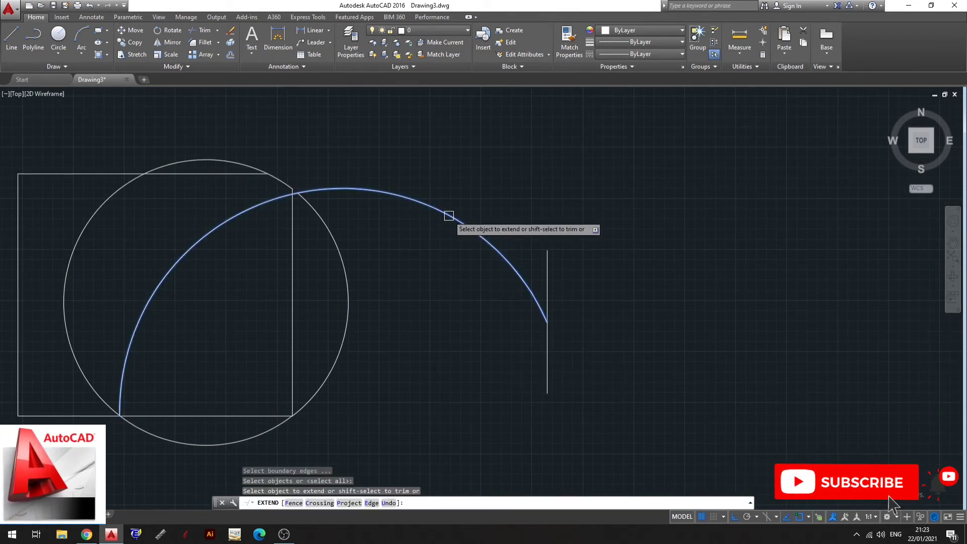
click(448, 215)
key(Escape)
key(Escape)
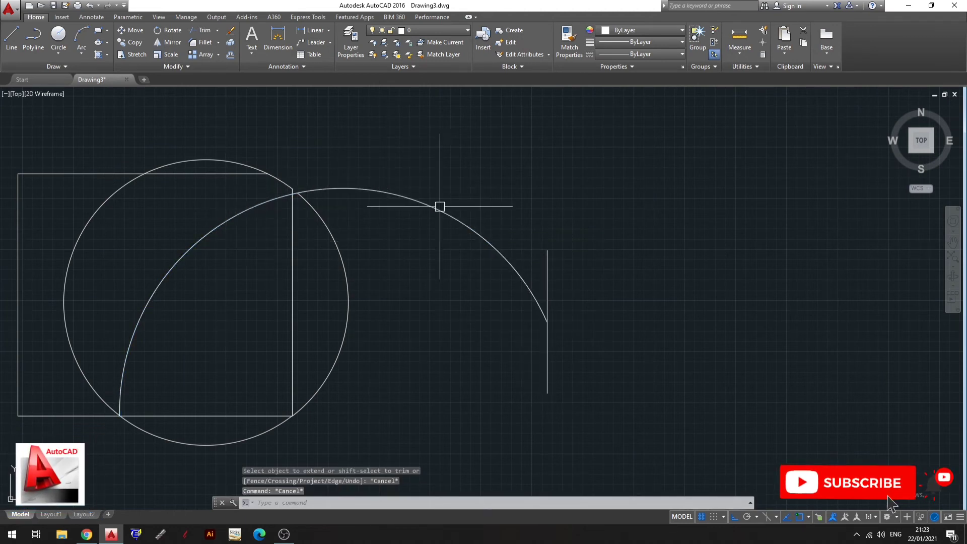
Step: Erase the vertical boundary line and pan the motif back into view
middle_drag(571, 373, 619, 327)
scroll(601, 304, down, 2)
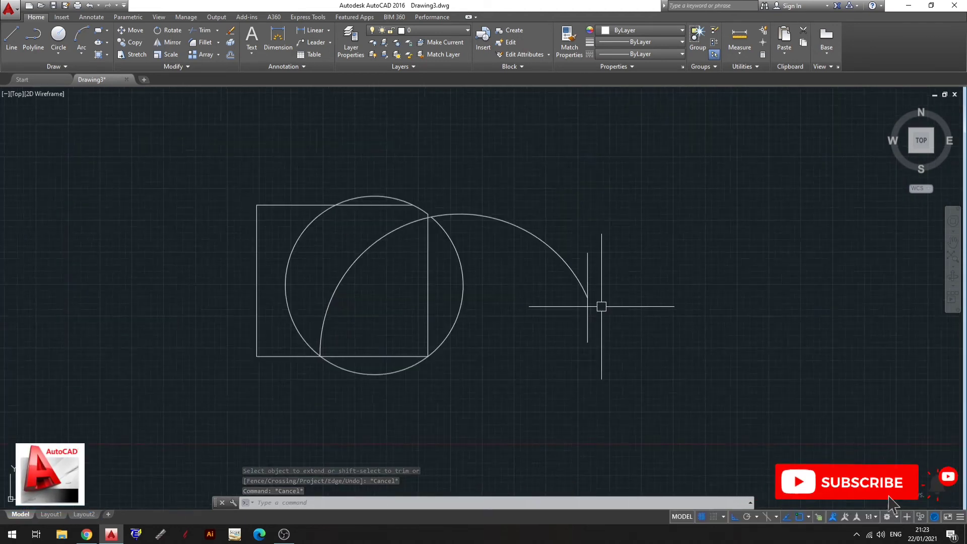
scroll(589, 296, up, 2)
scroll(589, 296, up, 2)
click(593, 267)
scroll(593, 266, down, 4)
key(e)
key(Return)
key(Escape)
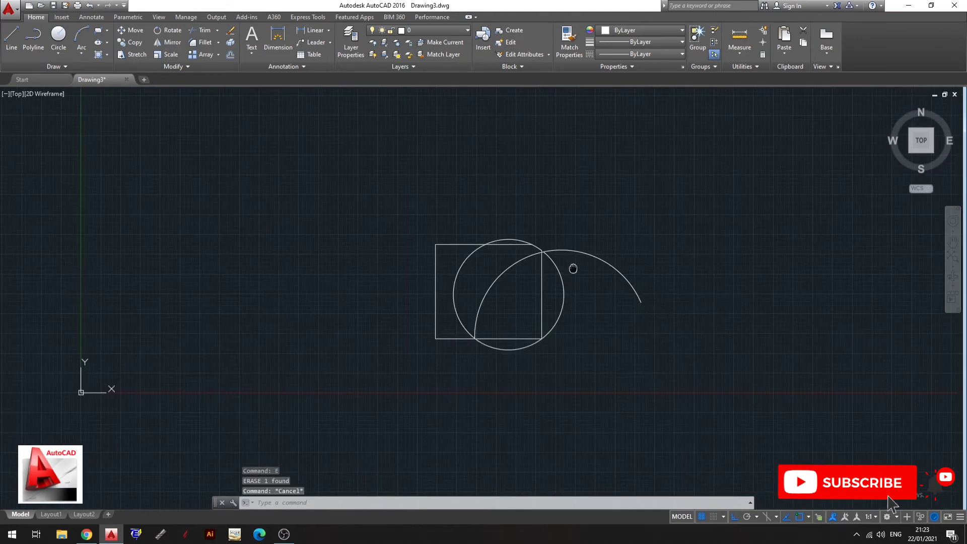
mouse_move(759, 304)
middle_down()
mouse_move(689, 324)
mouse_move(557, 308)
mouse_move(509, 320)
mouse_move(296, 209)
middle_up()
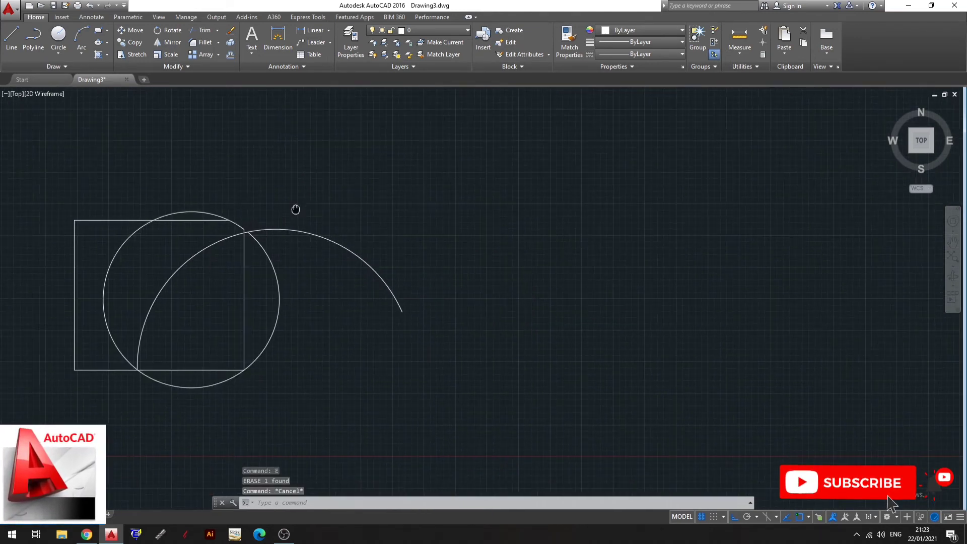
Step: Pan and zoom to bring the square's top-right corner into view
text(F)
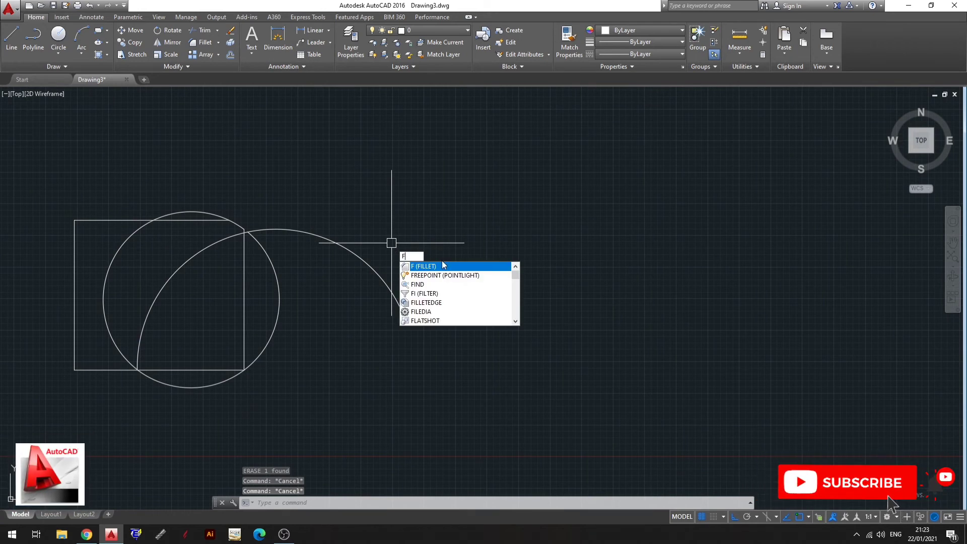
key(Escape)
mouse_move(362, 260)
middle_down()
mouse_move(471, 259)
mouse_move(374, 270)
mouse_move(470, 258)
middle_up()
scroll(393, 255, up, 3)
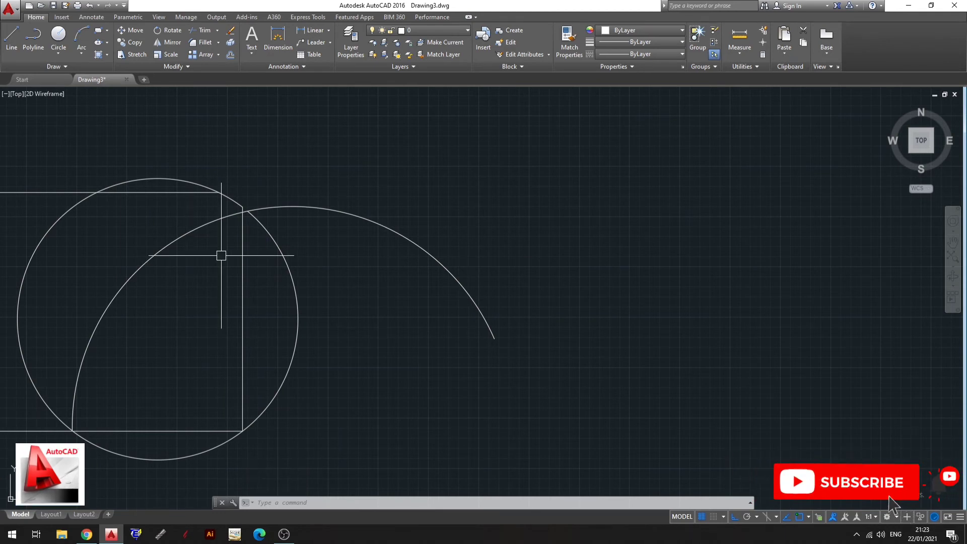
mouse_move(220, 255)
middle_down()
mouse_move(416, 218)
mouse_move(417, 264)
middle_up()
scroll(417, 218, up, 3)
key(Escape)
text(F)
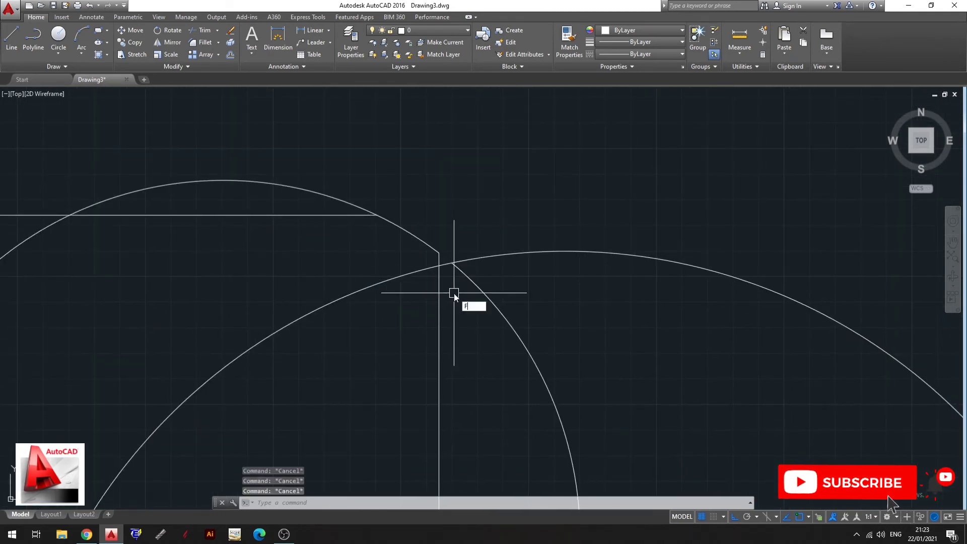
Step: Begin filleting the top-right corner by picking the top edge, then cancel
key(Return)
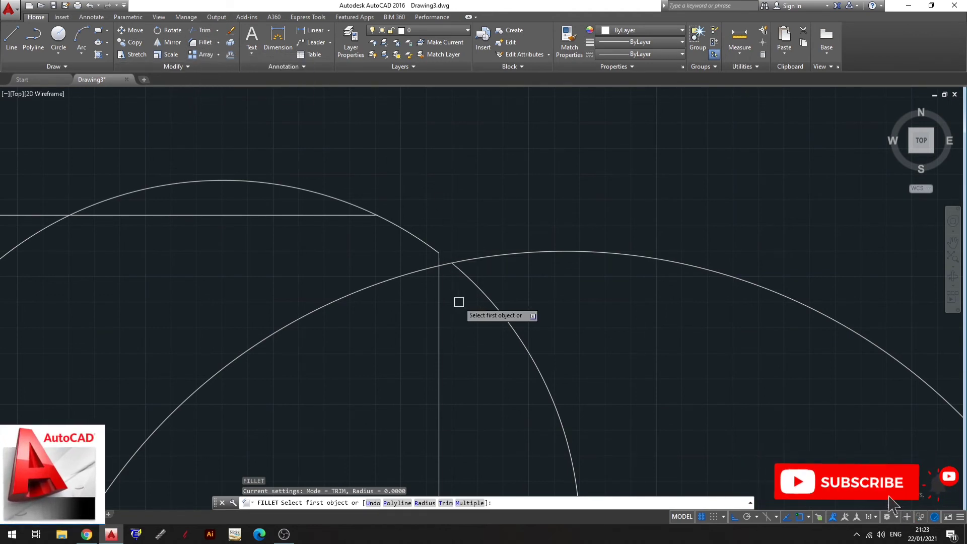
key(Escape)
scroll(484, 277, down, 4)
text(F)
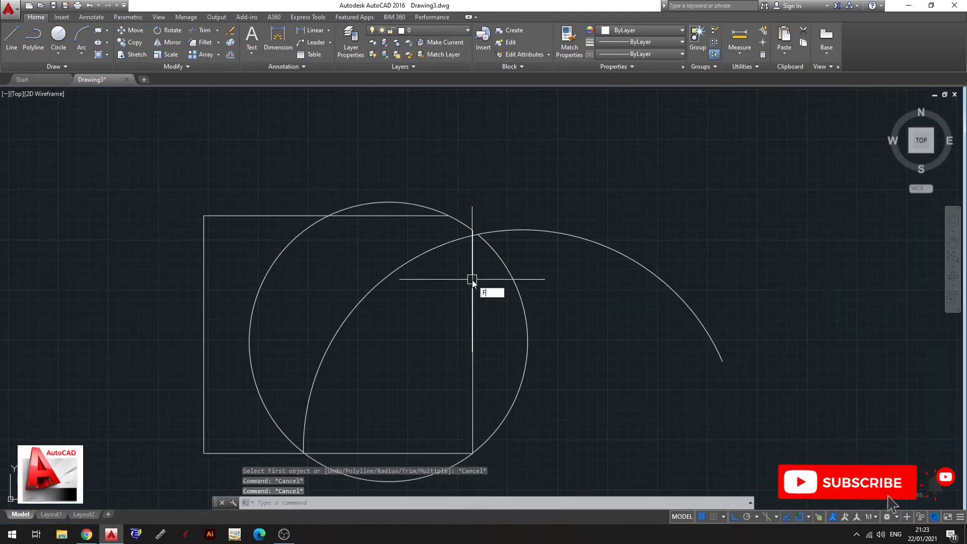
key(Return)
scroll(433, 222, up, 4)
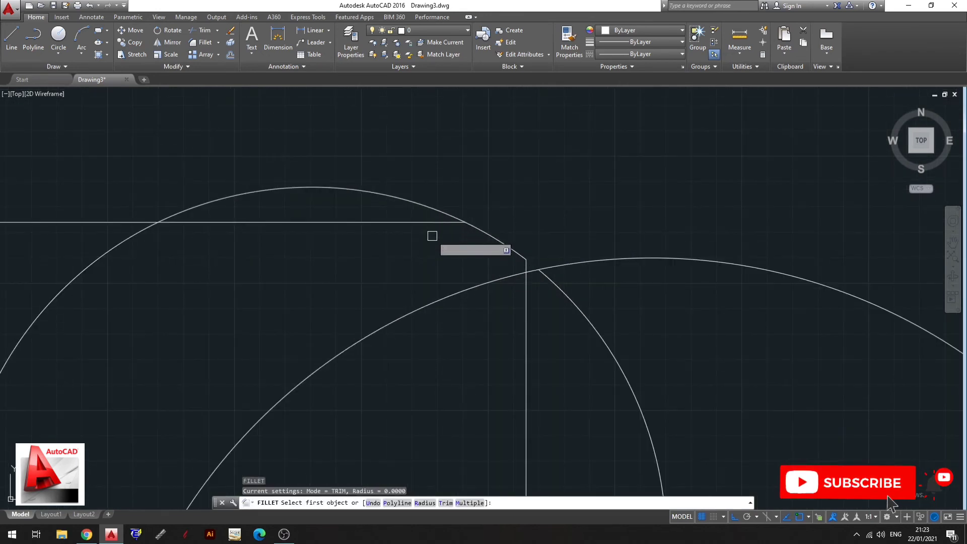
mouse_move(432, 236)
middle_down()
mouse_move(352, 276)
mouse_move(347, 228)
middle_up()
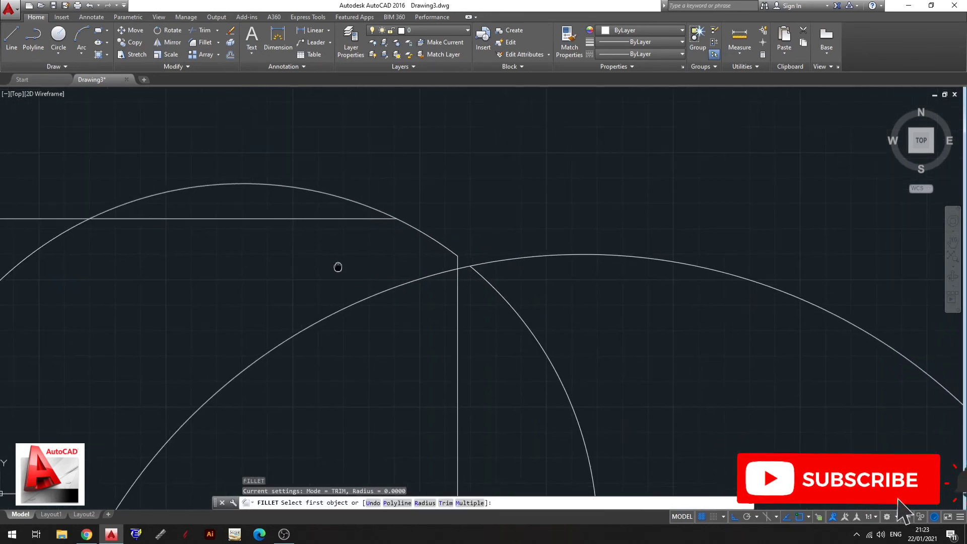
click(349, 215)
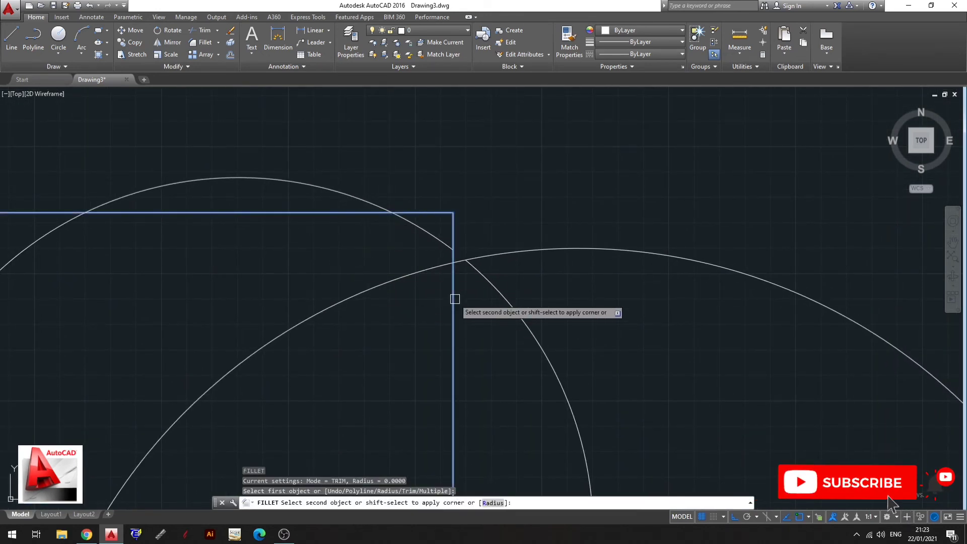
key(Escape)
key(Escape)
key(Escape)
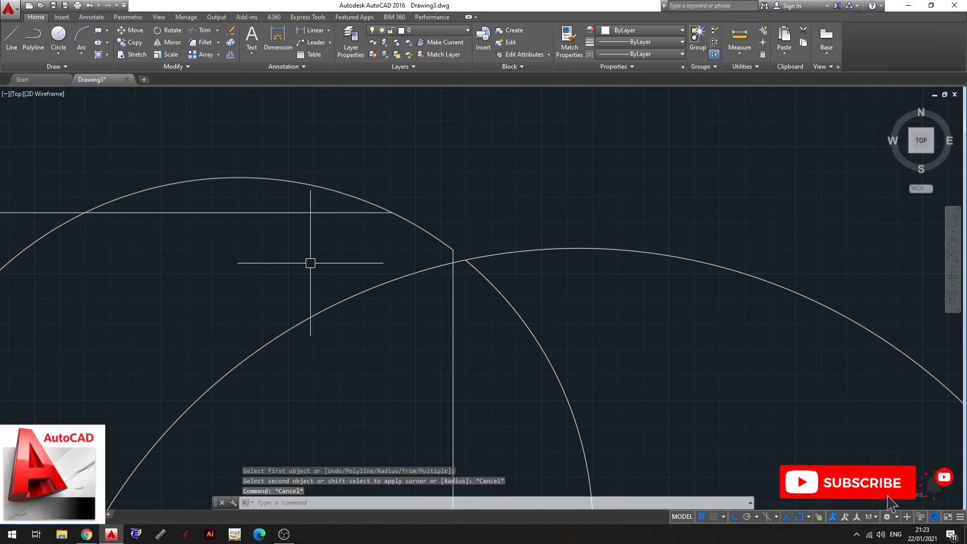
middle_drag(310, 261, 438, 260)
Step: Fillet the square's top edge to its right edge at radius 0 for a sharp corner
text(f)
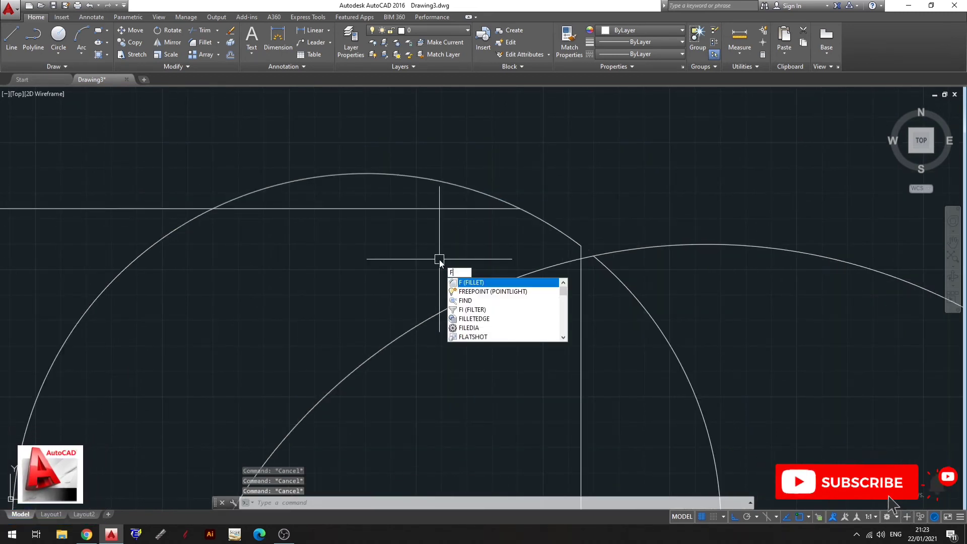
key(Return)
scroll(455, 237, down, 5)
scroll(468, 239, up, 4)
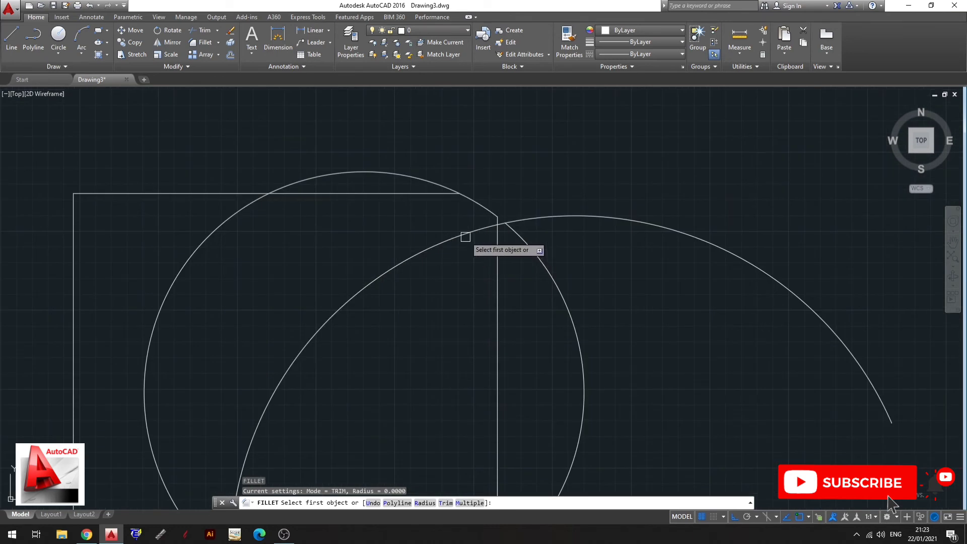
scroll(428, 181, up, 3)
click(423, 170)
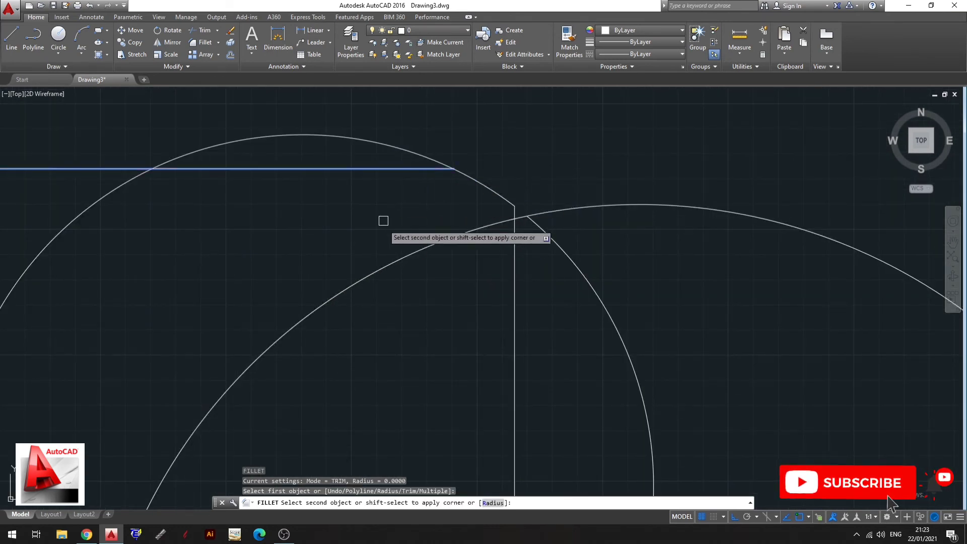
scroll(382, 226, down, 2)
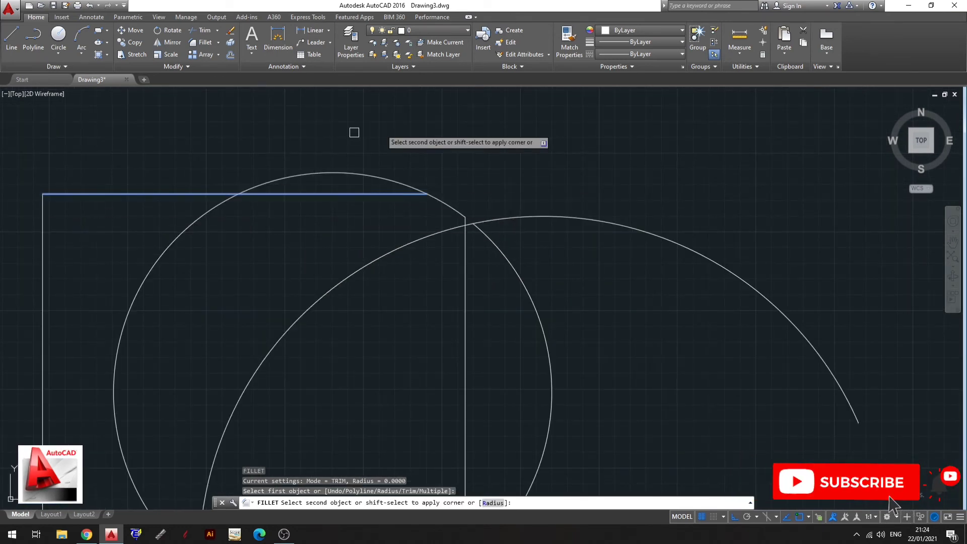
scroll(393, 177, up, 4)
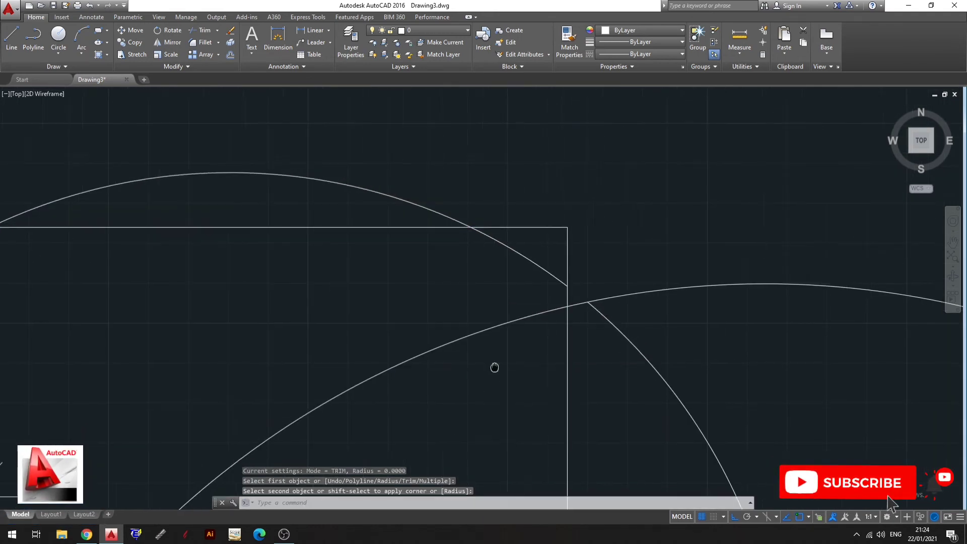
Step: Trim the overhang at the square's top corner and its right edge above the large arc
middle_drag(514, 371, 467, 359)
key(Escape)
text(t)
key(Return)
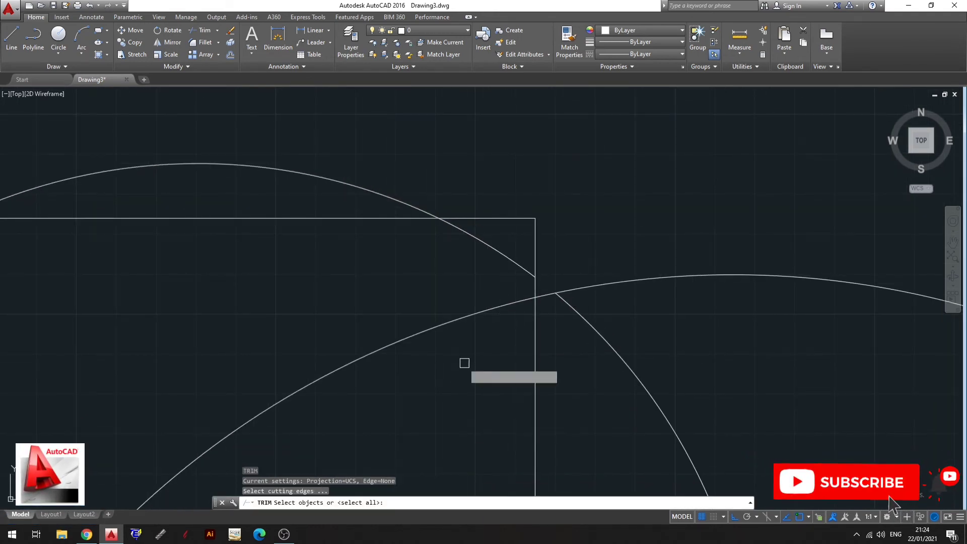
key(Return)
click(507, 219)
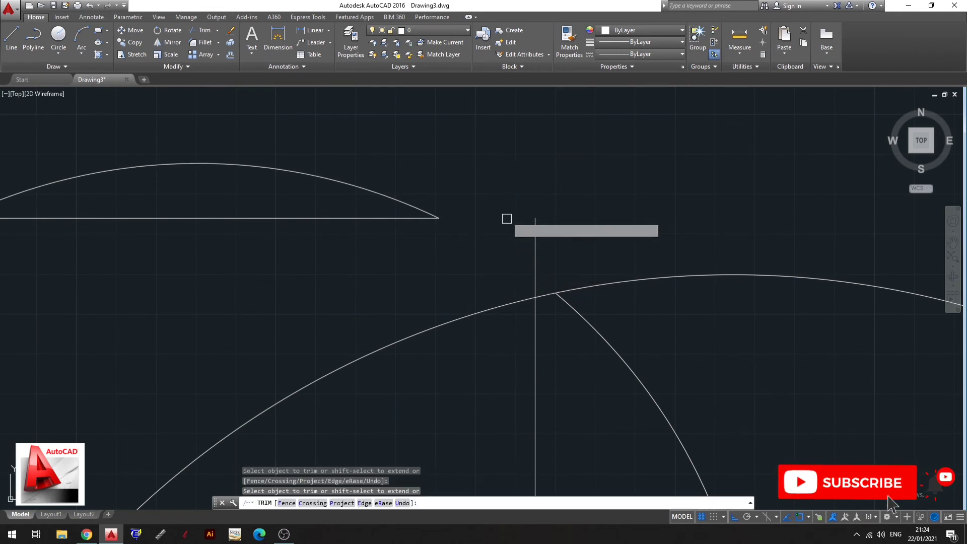
click(538, 242)
key(Escape)
key(Escape)
mouse_move(494, 307)
middle_down()
mouse_move(513, 313)
mouse_move(520, 296)
middle_up()
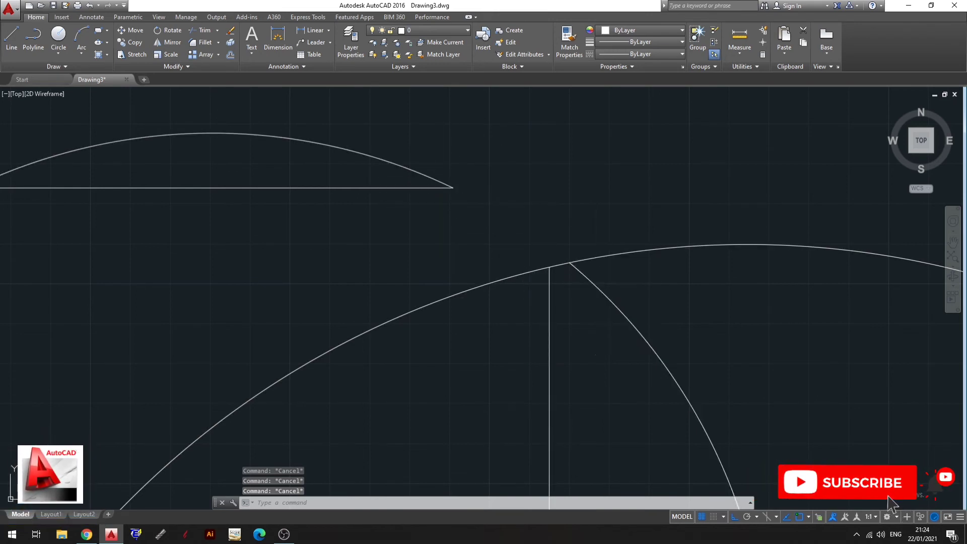
key(Escape)
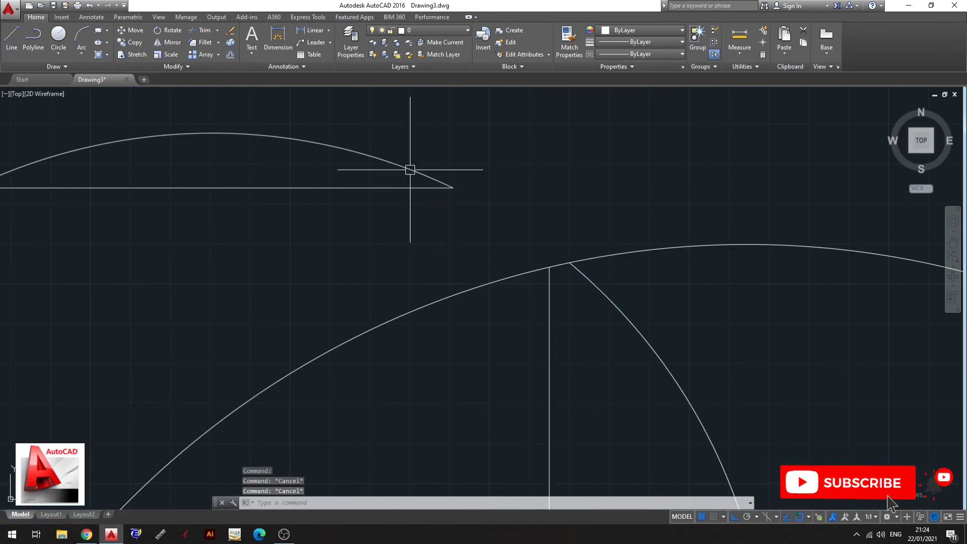
Step: Try filleting the square's right edge to the circle's upper arc
click(410, 169)
click(546, 290)
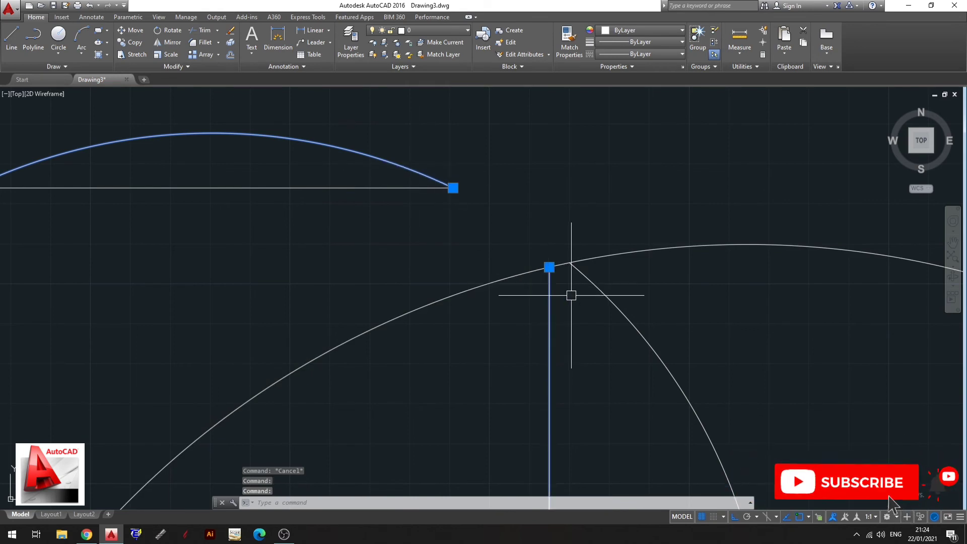
key(Escape)
middle_drag(578, 308, 519, 300)
text(F)
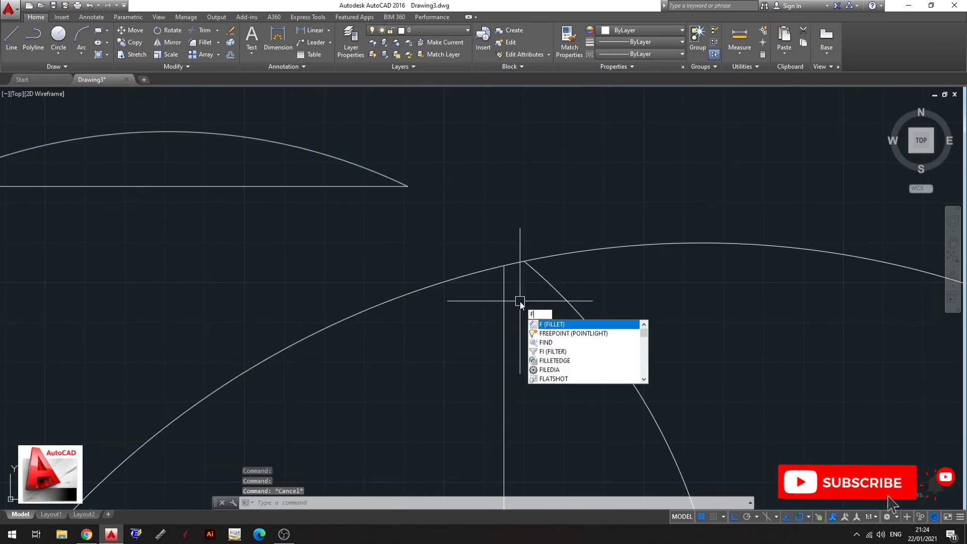
key(Return)
click(503, 282)
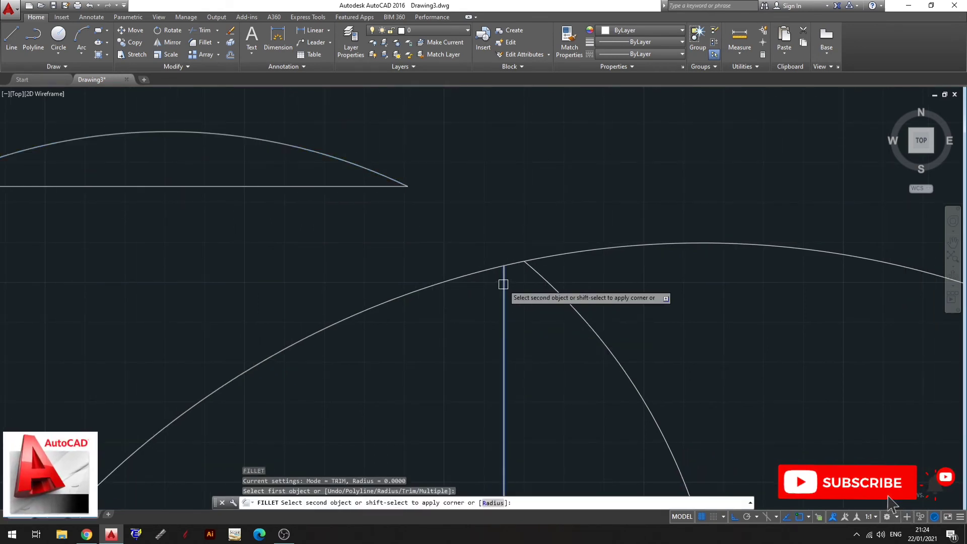
click(379, 169)
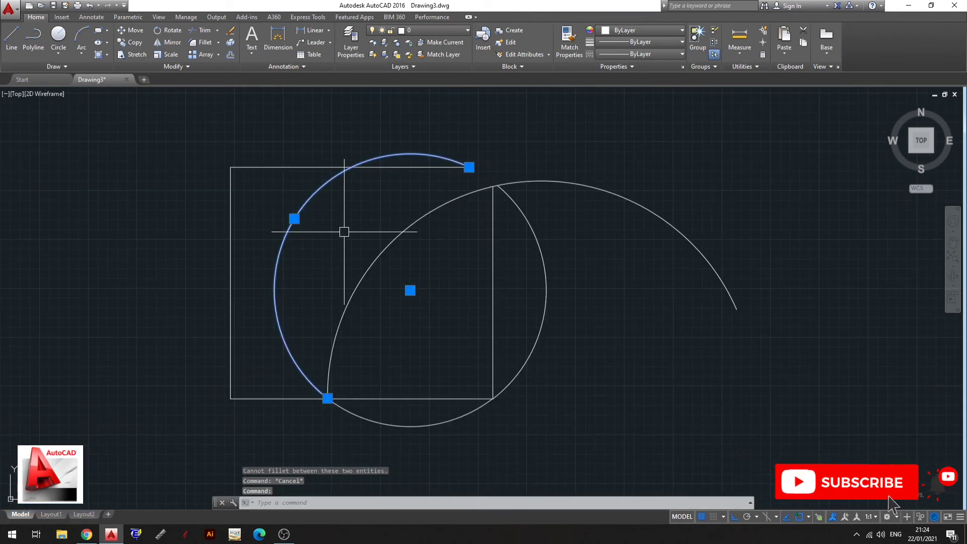
middle_drag(477, 191, 488, 178)
click(530, 187)
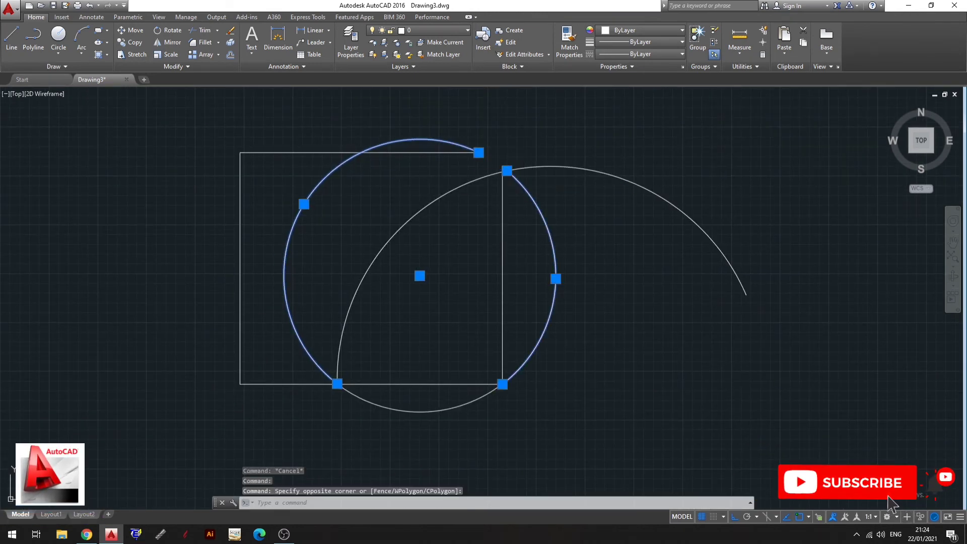
key(Escape)
Step: Erase the circle's right arc
click(577, 302)
click(558, 278)
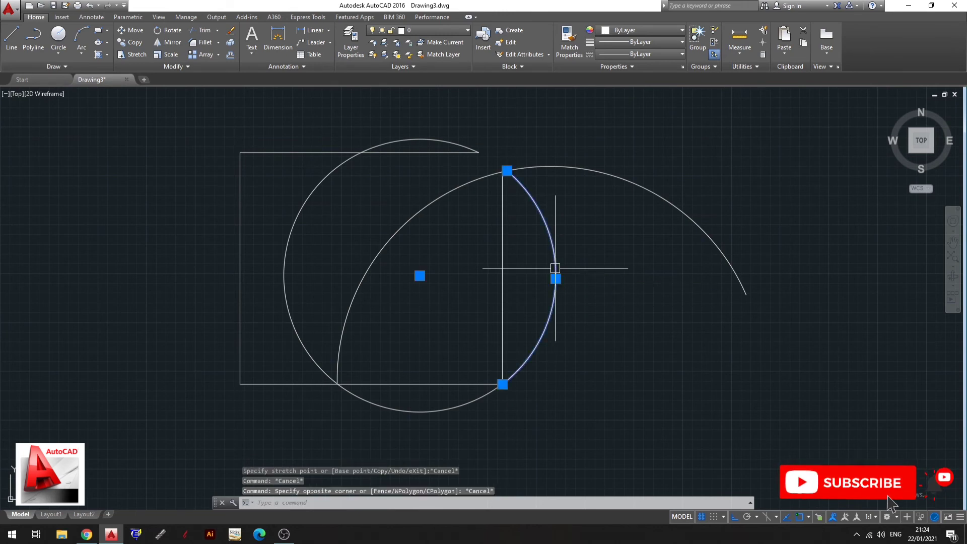
text(e)
key(Return)
key(Escape)
middle_drag(538, 256, 534, 275)
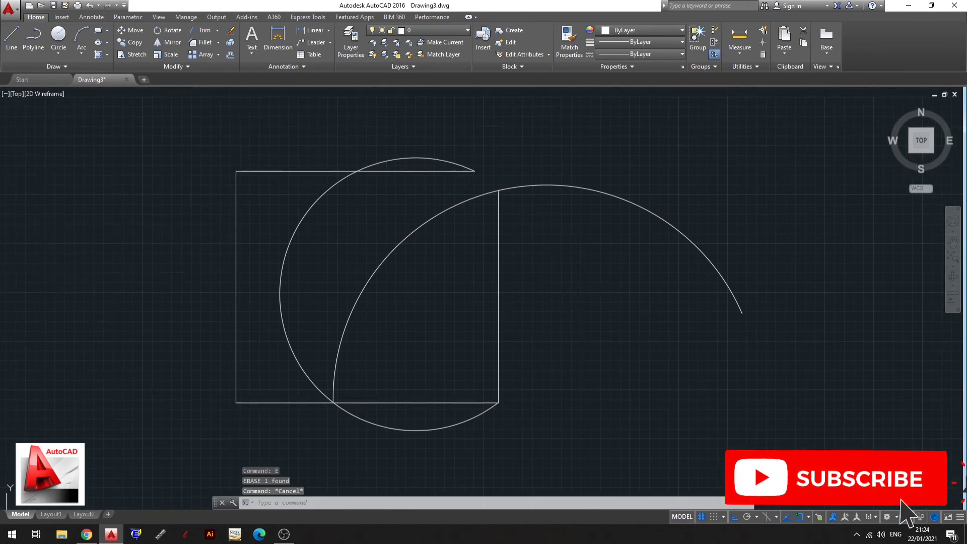
Step: Attempt to fillet the circle's left arc to a square edge, then cancel
click(406, 430)
key(Escape)
scroll(479, 244, up, 2)
text(f)
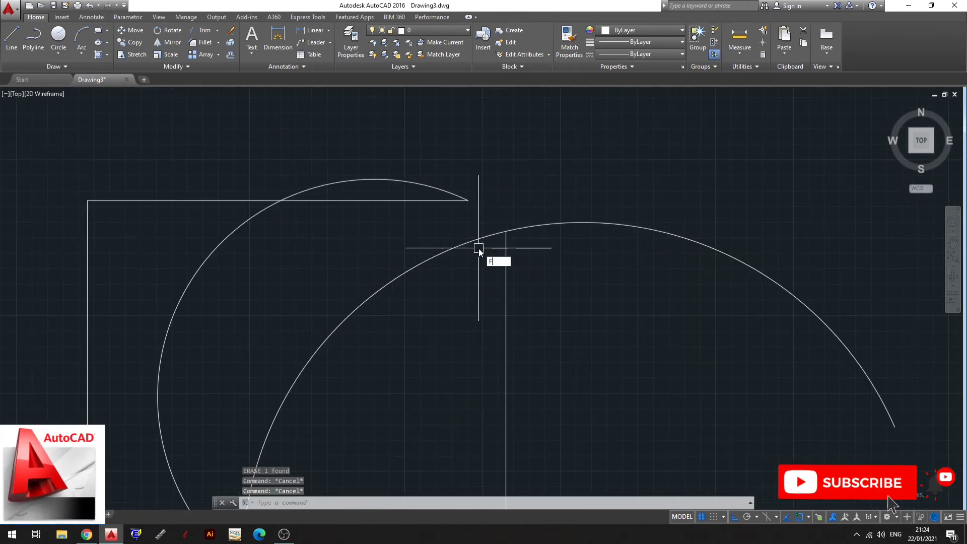
key(Return)
click(439, 190)
click(506, 259)
key(Escape)
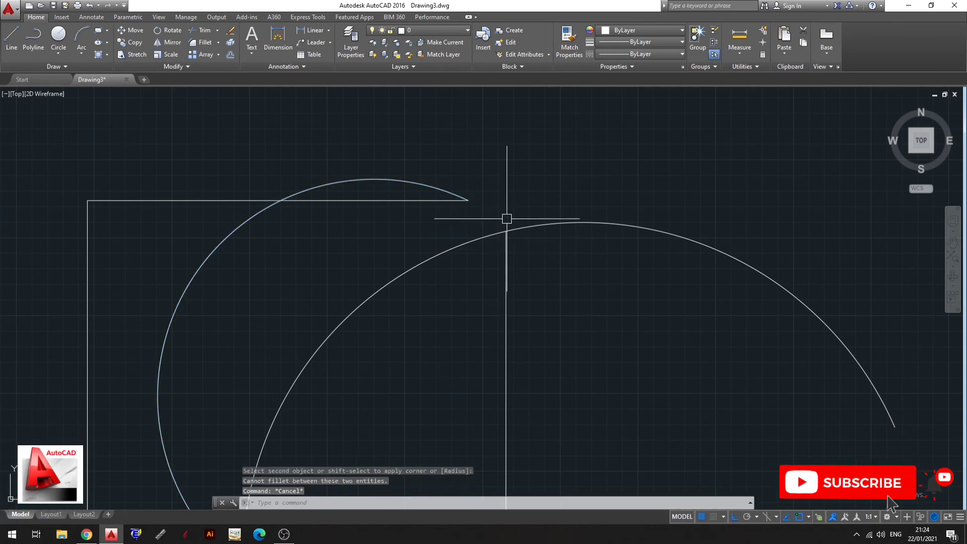
scroll(506, 218, down, 2)
scroll(477, 331, up, 3)
Step: Retry FILLET from the left arc and cancel, leaving the shapes unchanged
click(331, 381)
middle_drag(632, 384, 594, 352)
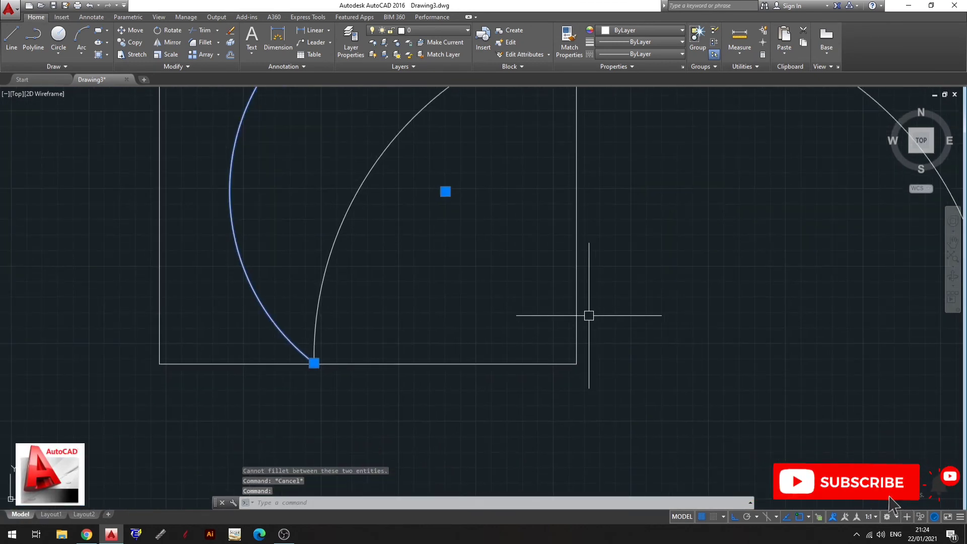
text(f)
key(Return)
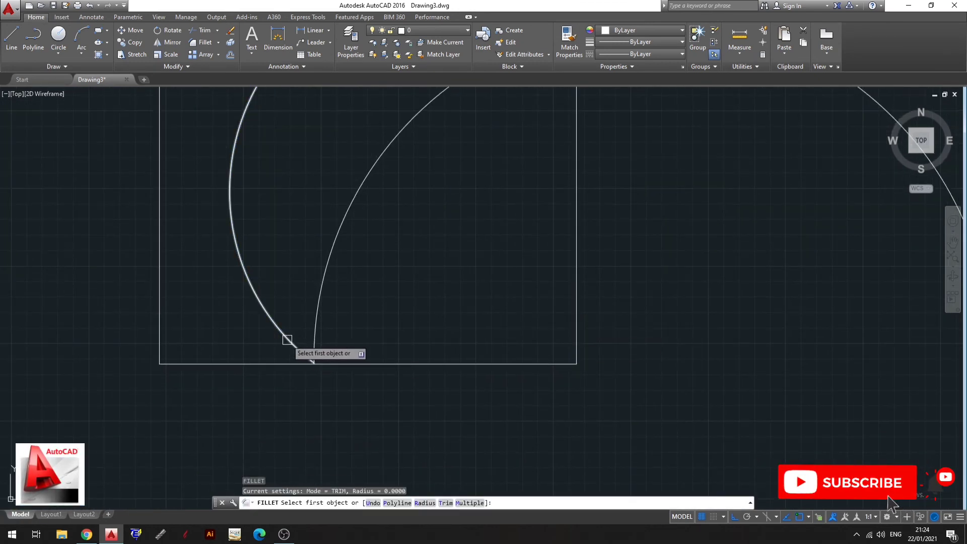
click(287, 340)
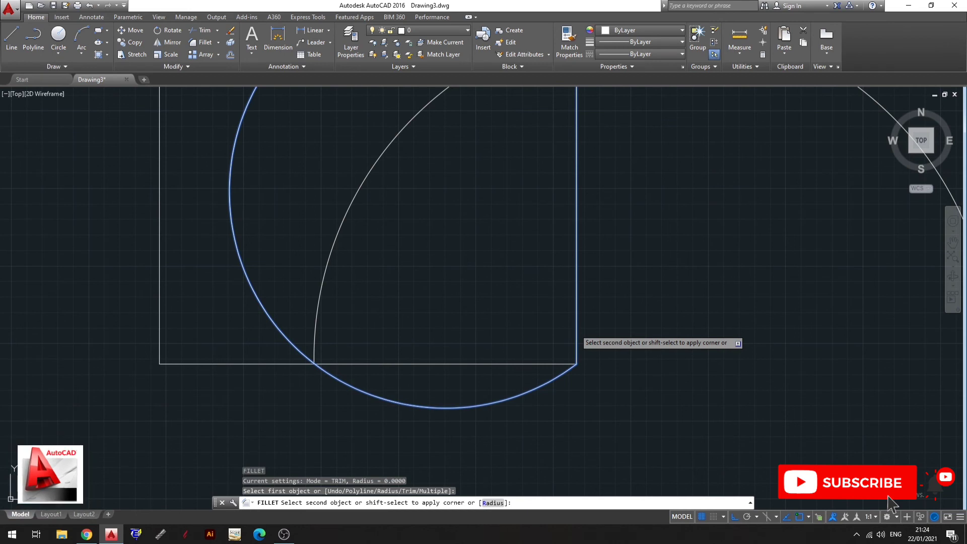
key(Escape)
scroll(479, 352, down, 3)
scroll(479, 328, down, 3)
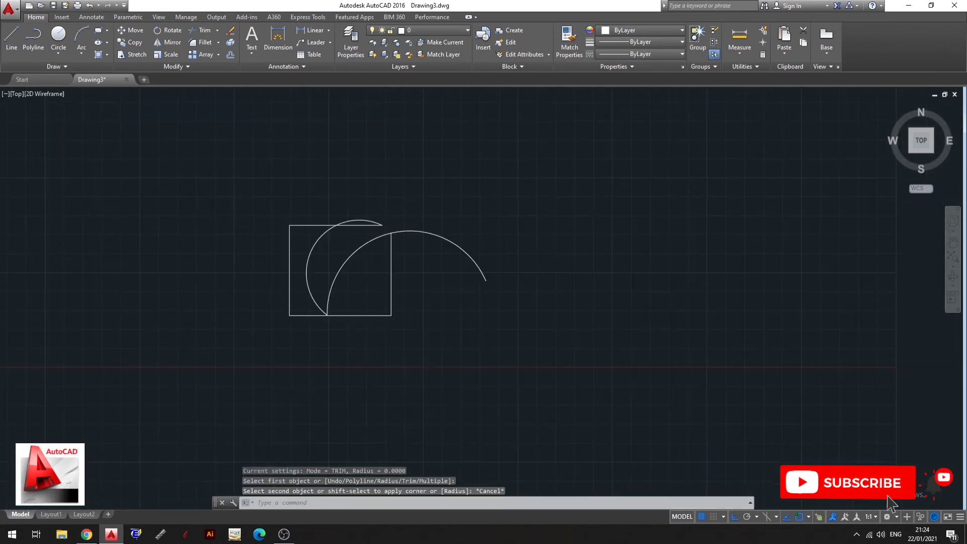
Step: Draw the first vertical line to the right of the motif
text(l)
key(Return)
middle_drag(517, 263, 508, 259)
click(499, 188)
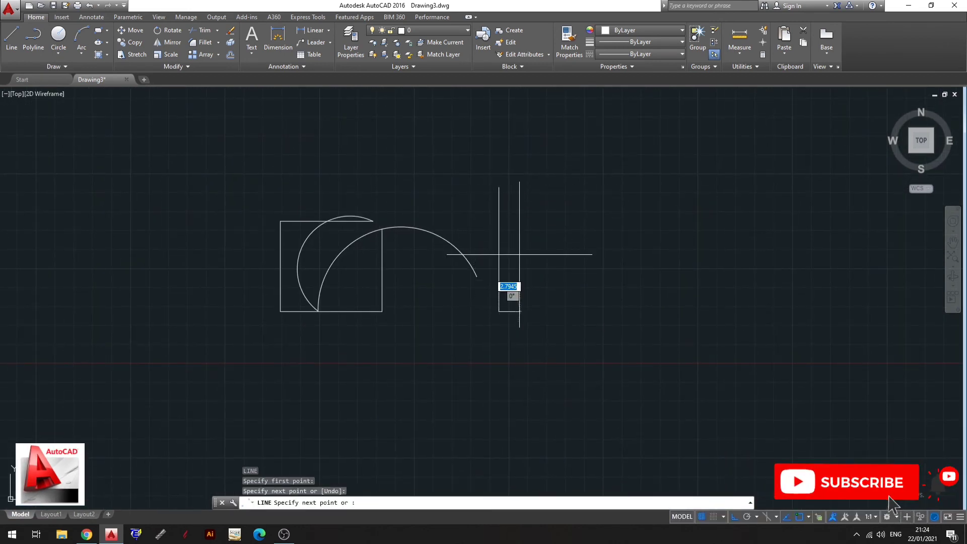
key(Escape)
scroll(519, 212, up, 2)
key(Return)
click(524, 181)
click(523, 365)
key(Escape)
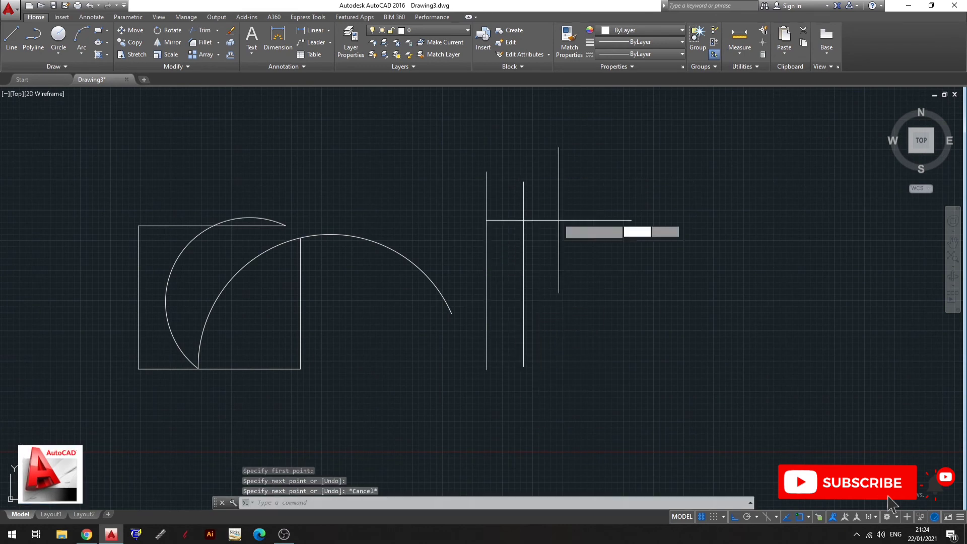
key(Return)
Step: Draw two more vertical lines beside the first one
click(548, 208)
click(549, 405)
key(Escape)
key(Return)
click(593, 214)
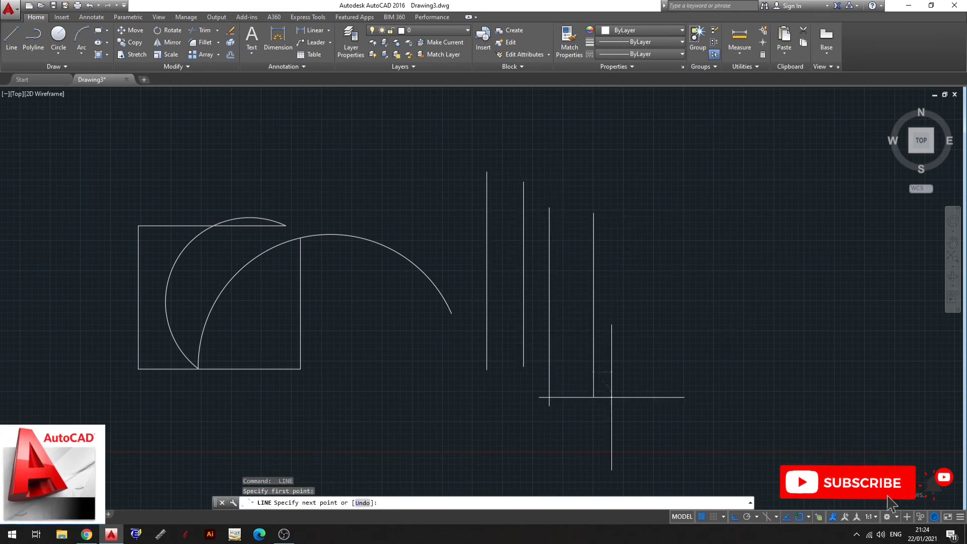
click(611, 397)
key(Escape)
Step: Erase the extra vertical line
middle_drag(595, 255, 552, 274)
scroll(586, 233, up, 4)
middle_drag(336, 231, 357, 281)
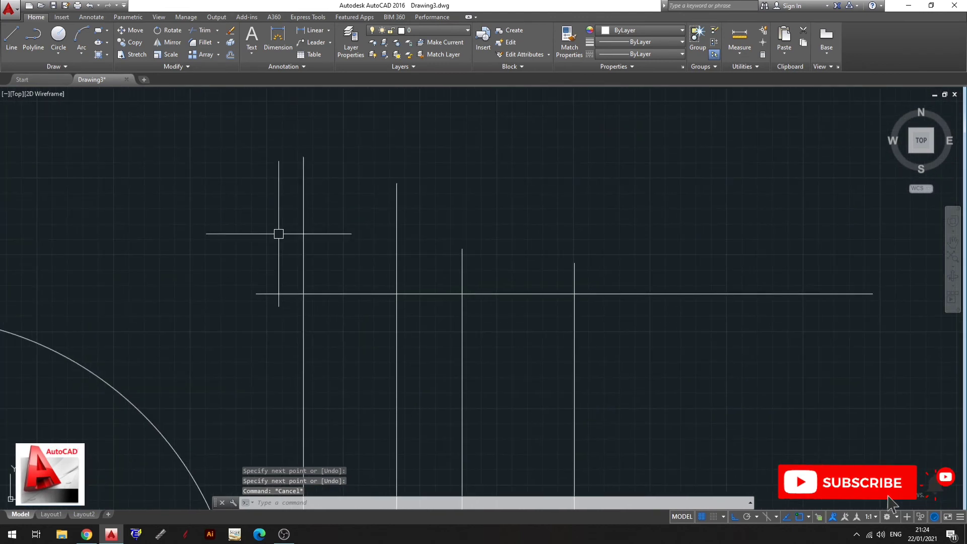
middle_drag(621, 249, 691, 269)
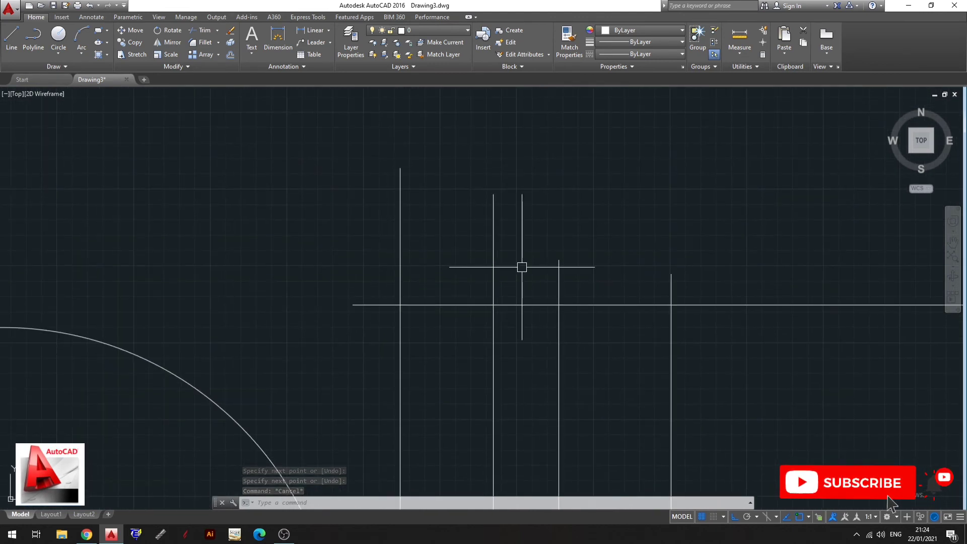
key(Escape)
text(e)
key(Return)
key(Escape)
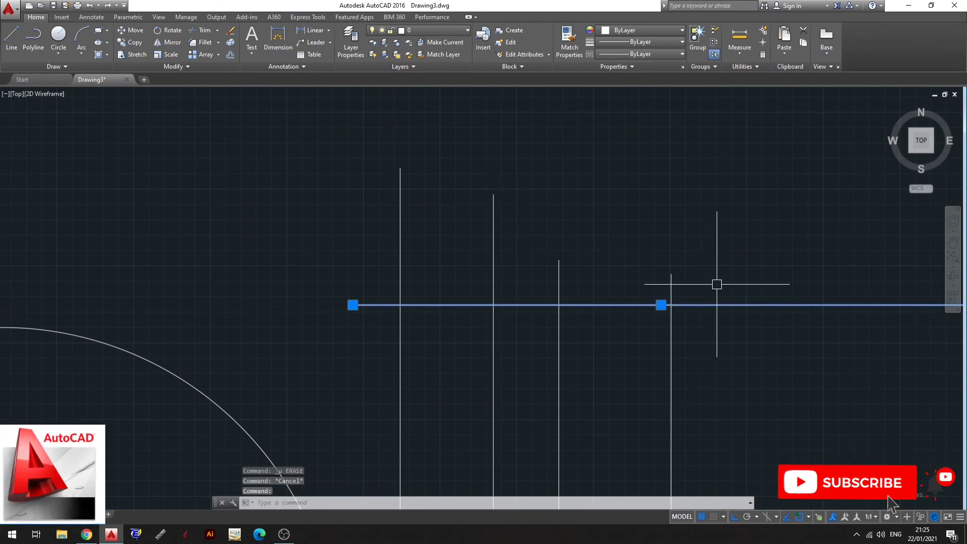
key(Escape)
Step: Trim all line ends above the long horizontal line with a crossing window
middle_drag(586, 280, 452, 284)
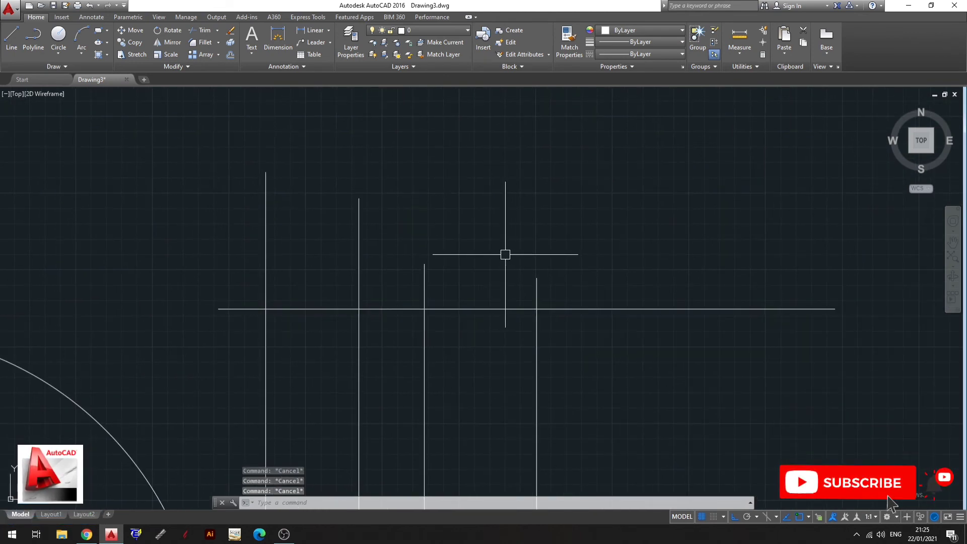
text(te cor)
key(Return)
key(Return)
click(614, 175)
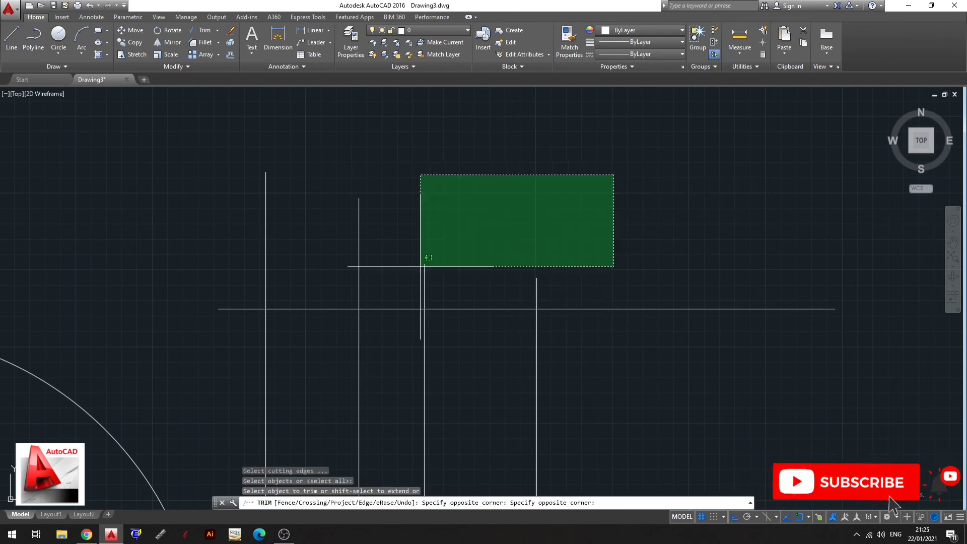
click(251, 292)
key(Escape)
scroll(468, 202, down, 4)
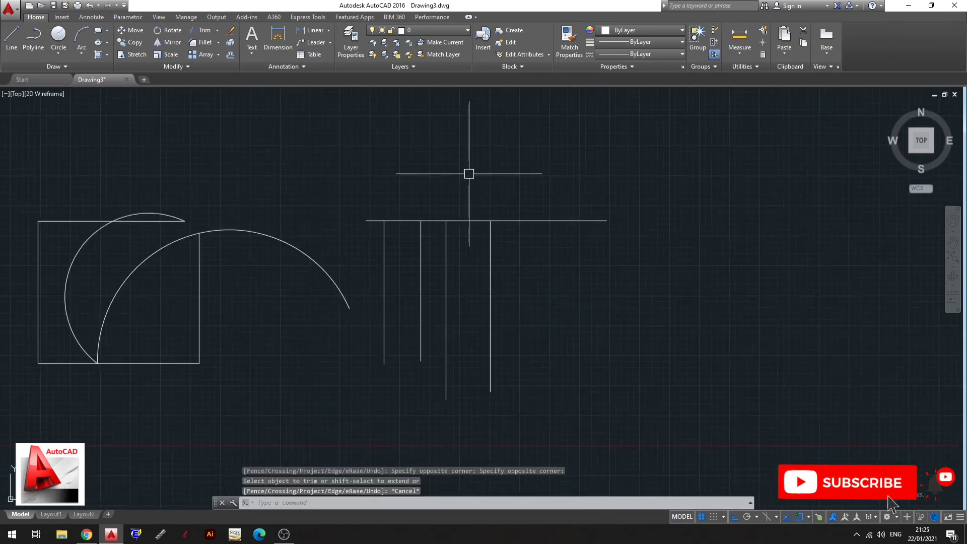
scroll(503, 216, down, 3)
scroll(486, 252, up, 5)
text(L)
key(Return)
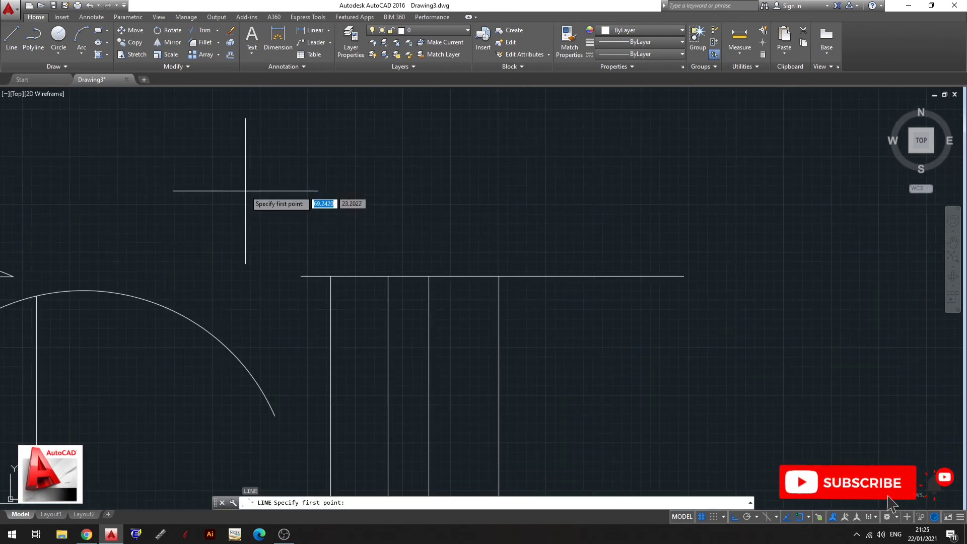
click(245, 190)
click(731, 190)
key(Escape)
middle_drag(474, 333, 474, 353)
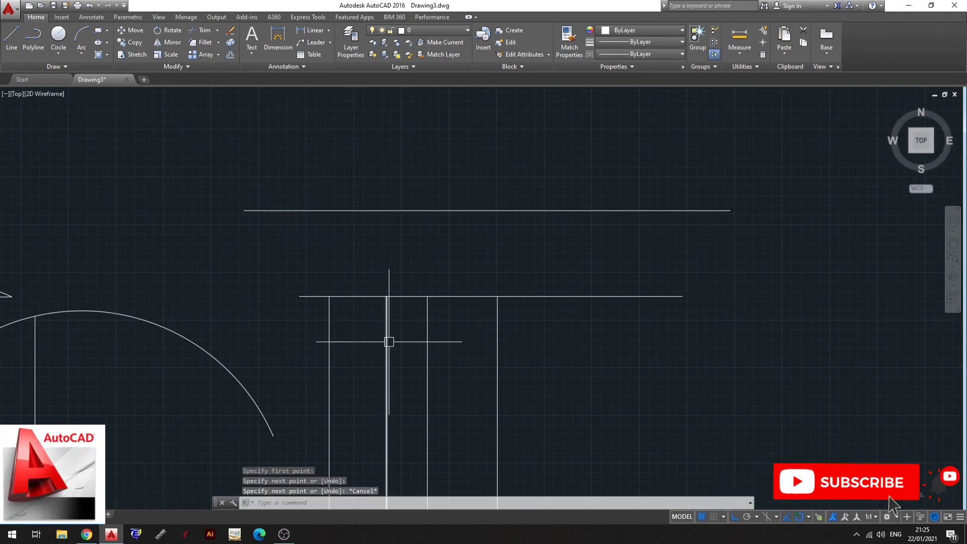
scroll(388, 338, up, 2)
middle_drag(448, 297, 445, 320)
click(453, 162)
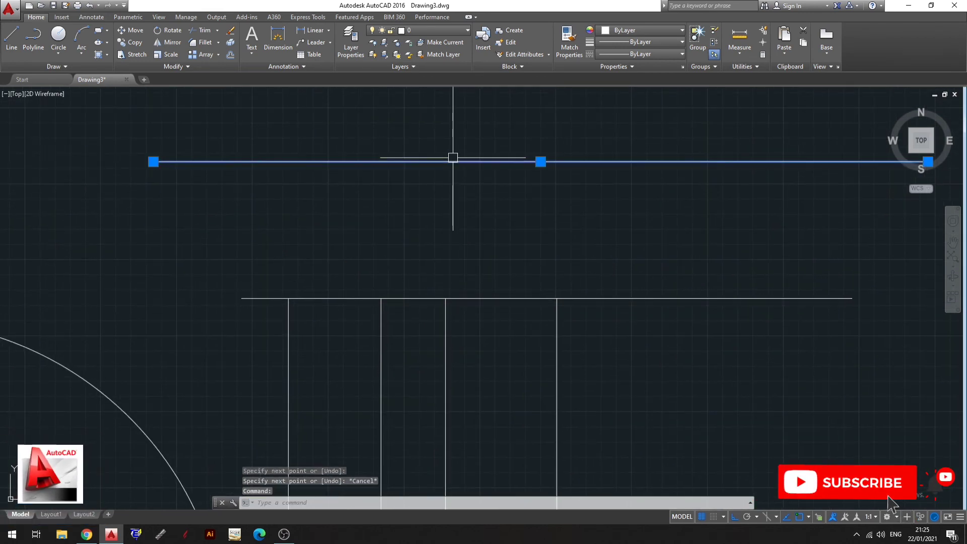
key(Escape)
middle_drag(452, 229, 451, 295)
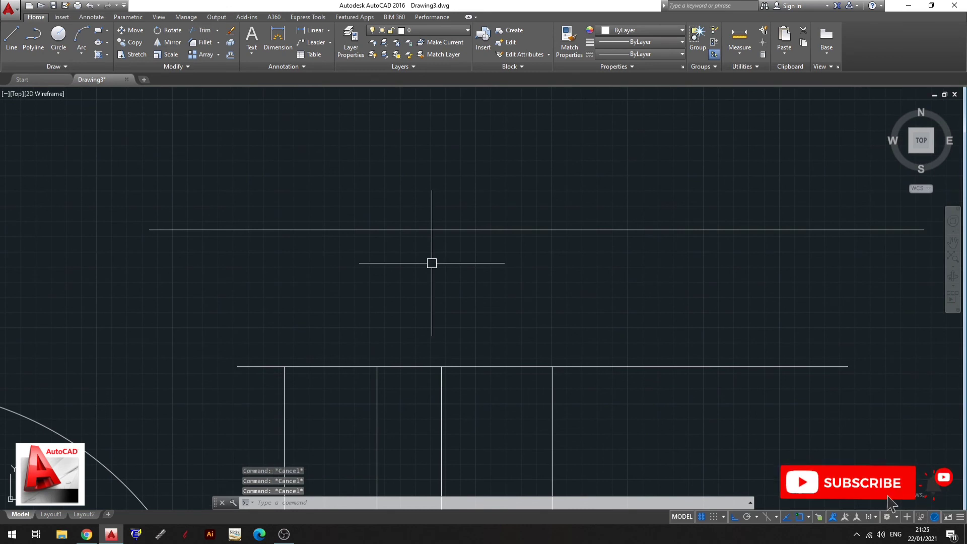
text(ex)
key(Return)
key(Return)
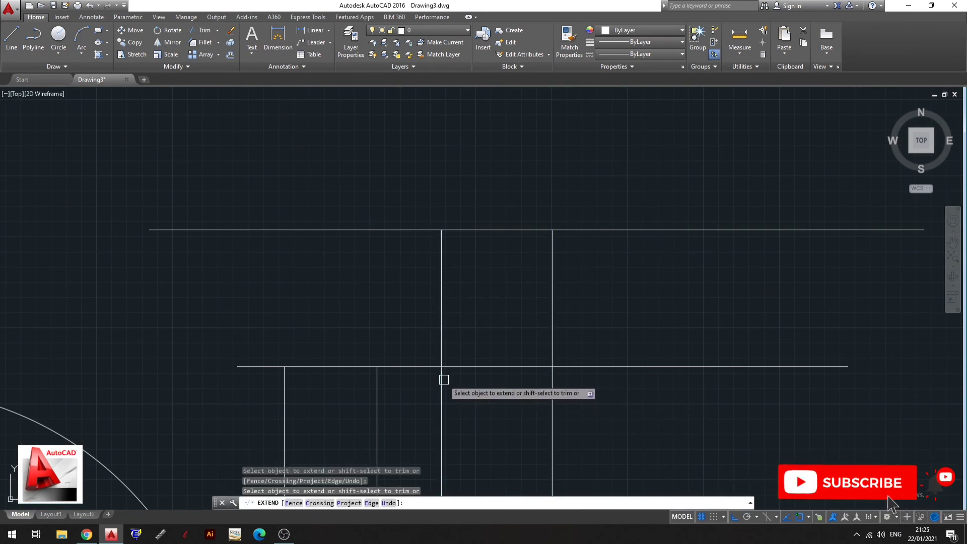
click(378, 378)
click(285, 377)
key(Escape)
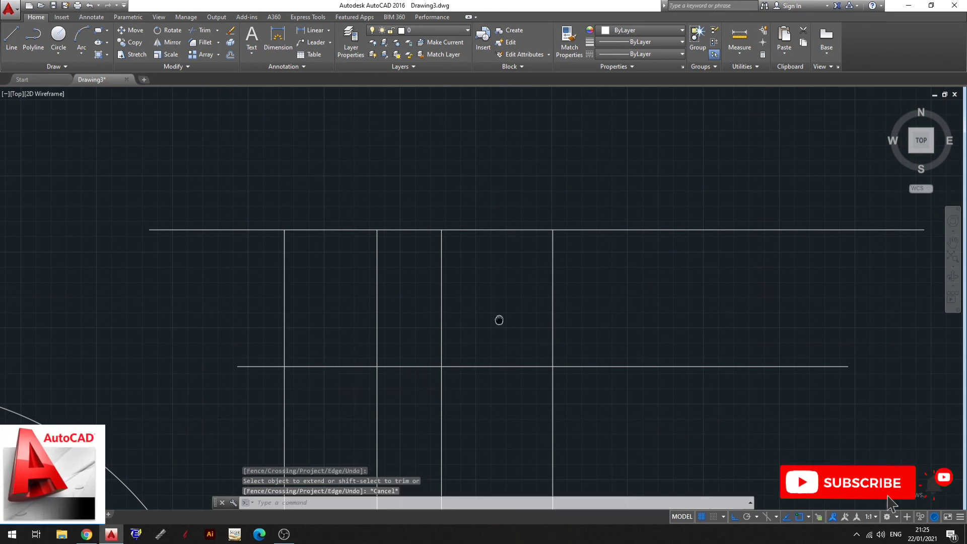
middle_drag(498, 319, 502, 283)
scroll(427, 251, down, 2)
scroll(399, 256, up, 2)
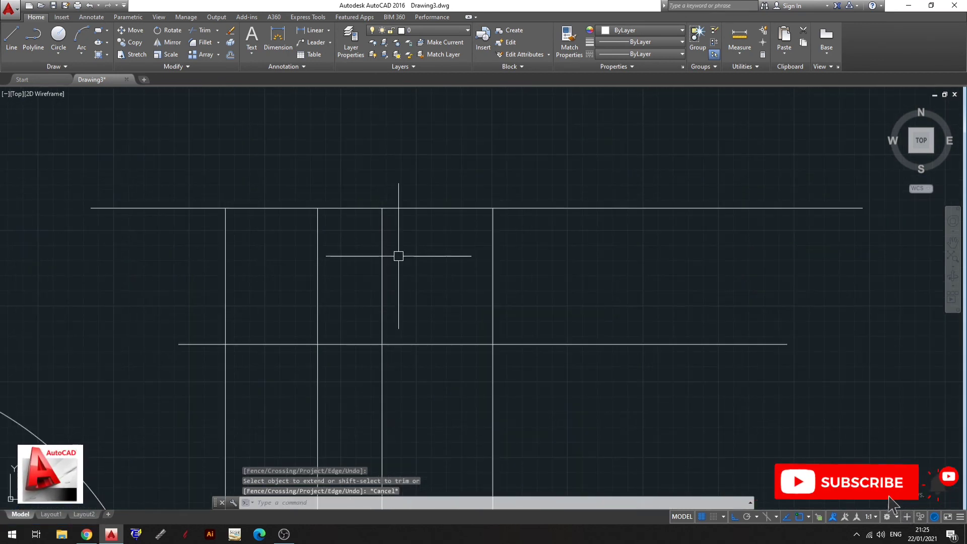
middle_drag(370, 280, 406, 274)
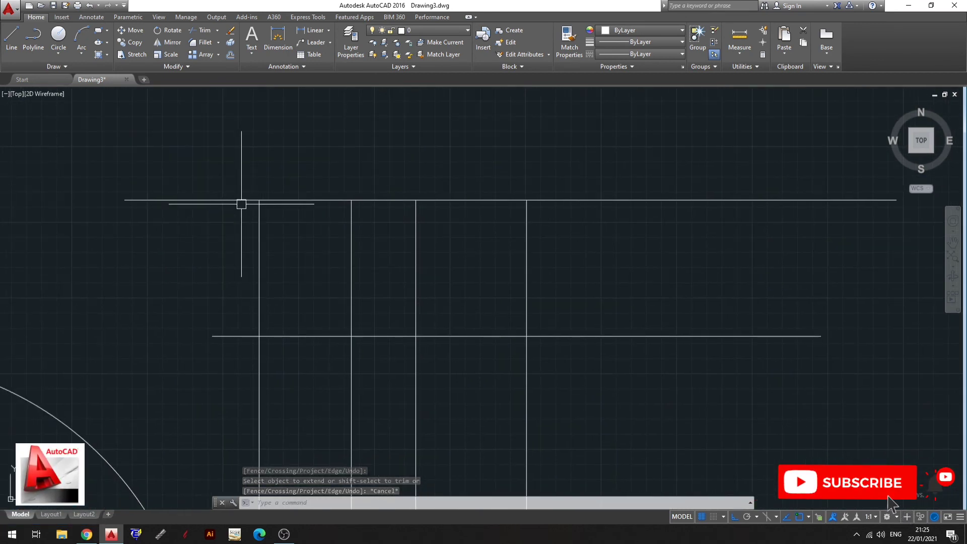
key(Escape)
key(Escape)
middle_drag(233, 225, 281, 231)
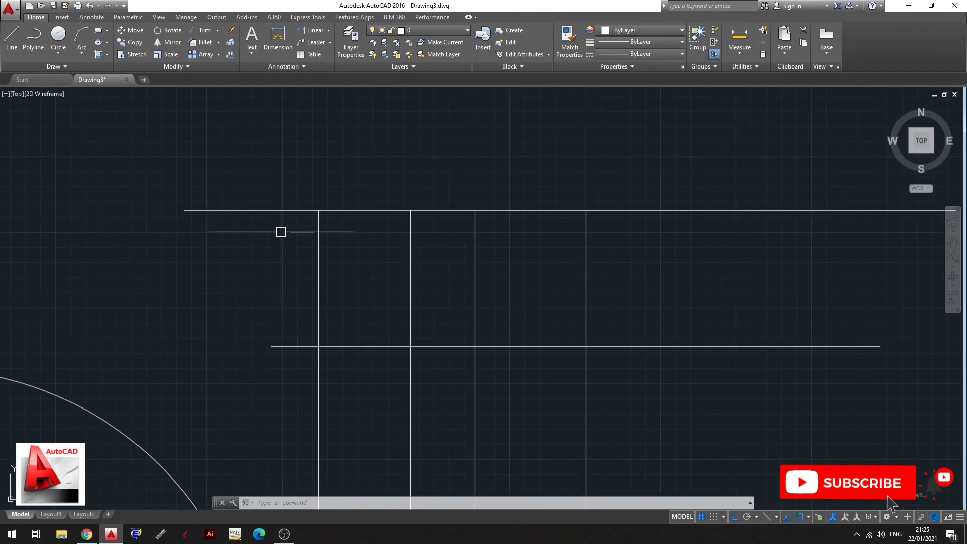
text(tr)
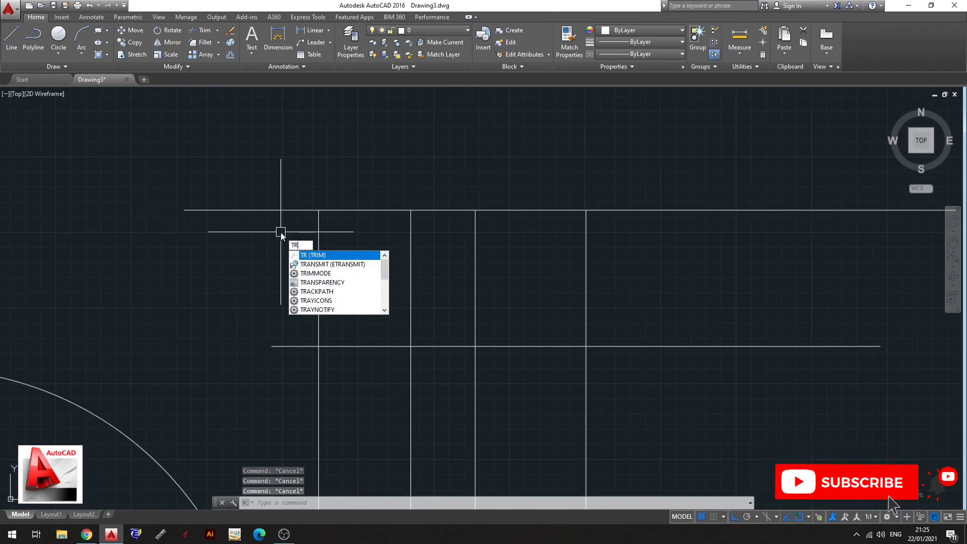
Step: Trim the top and bottom lines' left overhangs, then undo the trim
key(Return)
key(Return)
click(279, 210)
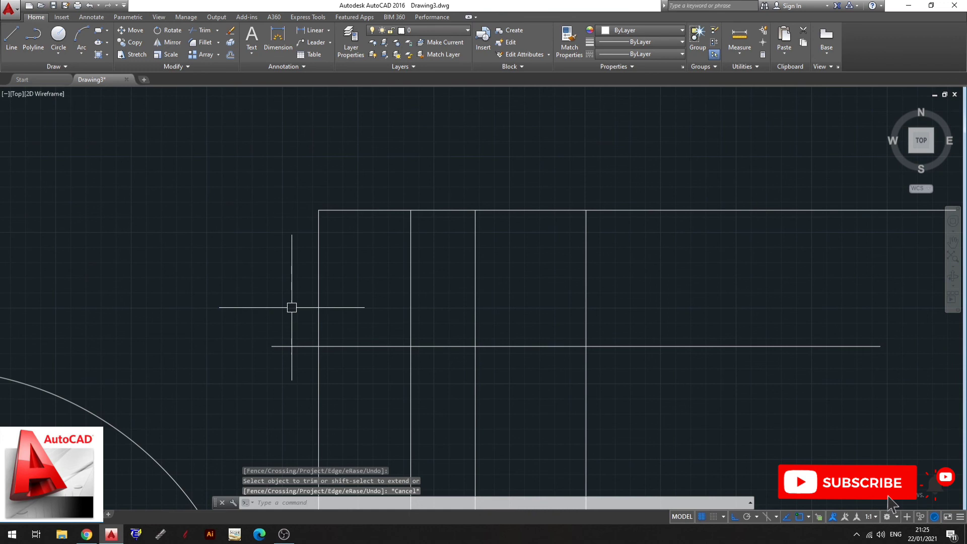
click(295, 345)
key(Escape)
middle_drag(300, 331, 278, 339)
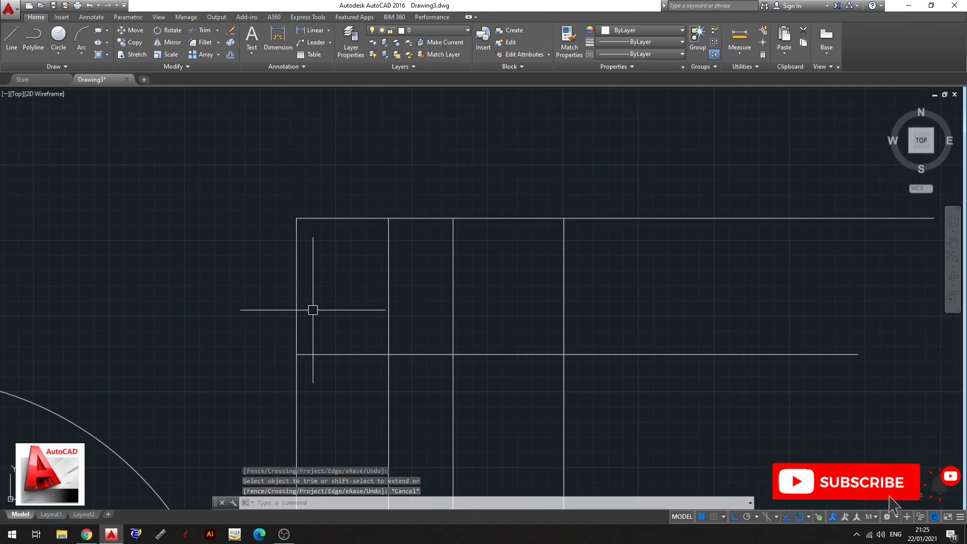
key(ctrl+z)
key(ctrl+z)
key(ctrl+z)
scroll(352, 270, down, 2)
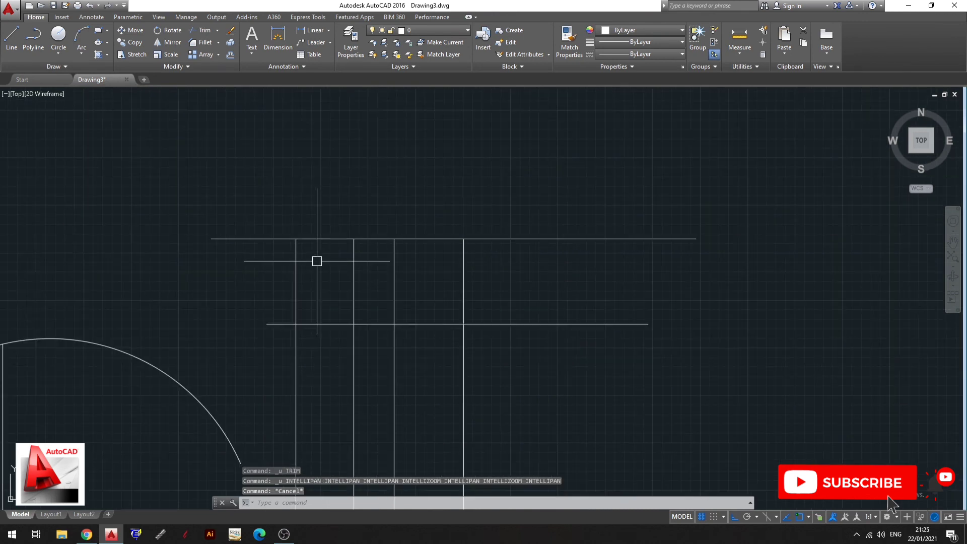
key(ctrl+z)
key(Escape)
middle_drag(302, 264, 295, 265)
key(Escape)
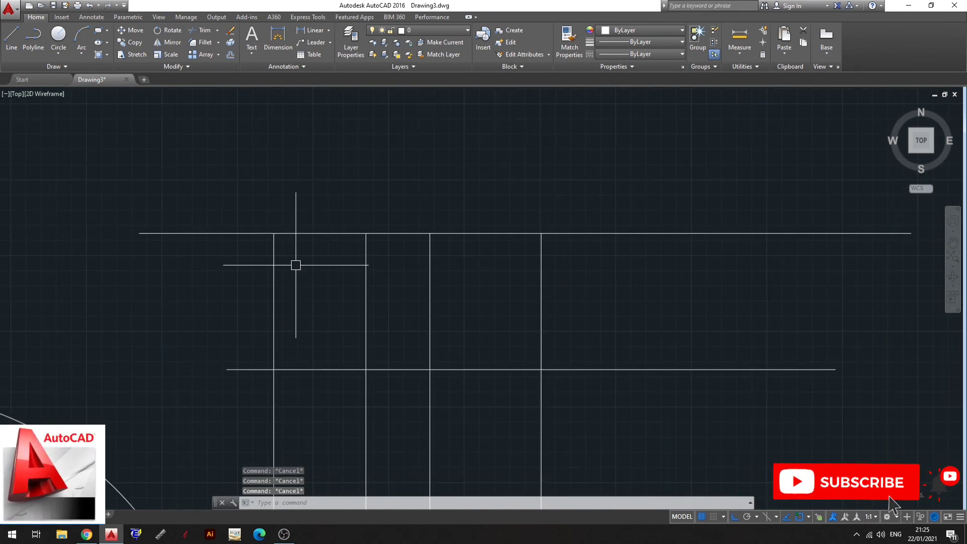
Step: Try filleting the left vertical line with the top line, cancelling the attempts
text(f)
key(Return)
click(272, 249)
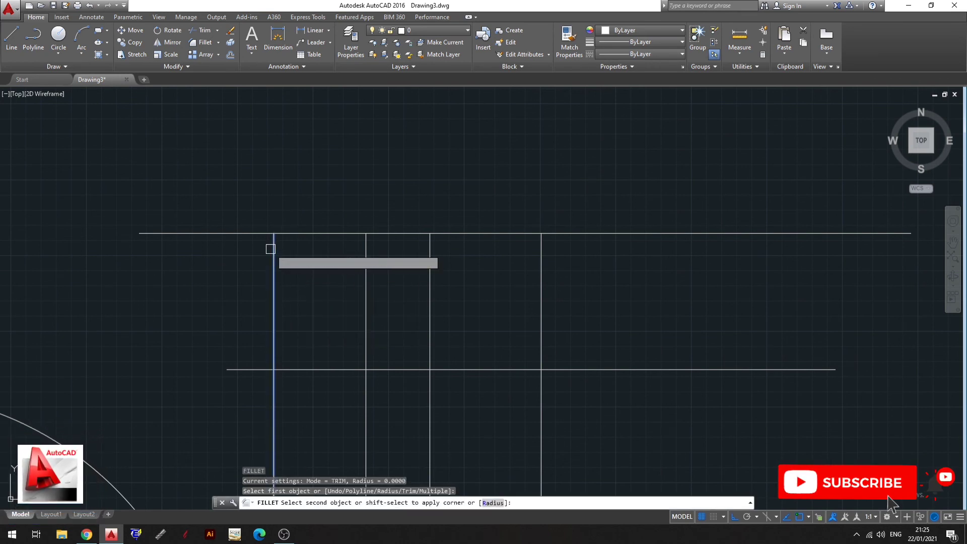
key(Escape)
click(318, 233)
scroll(322, 229, down, 2)
key(Escape)
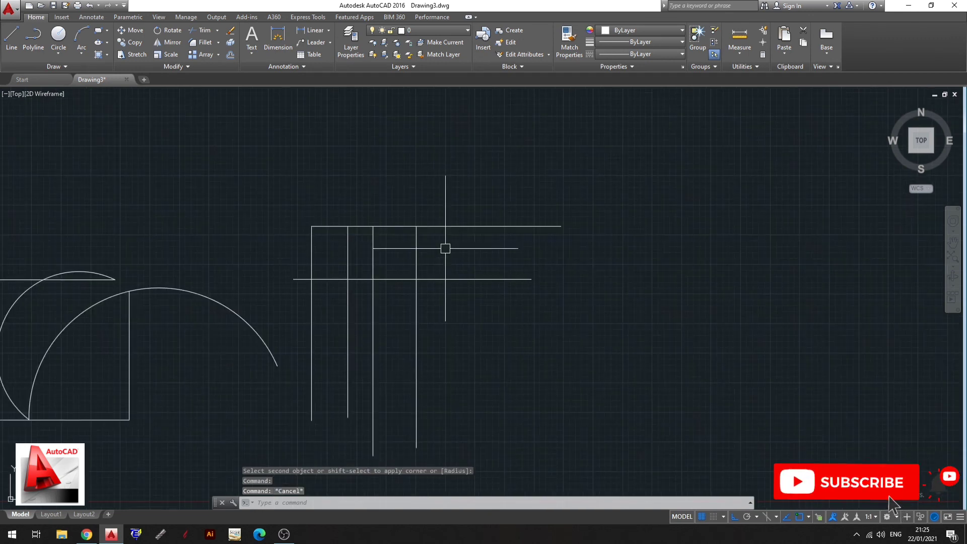
scroll(453, 240, up, 2)
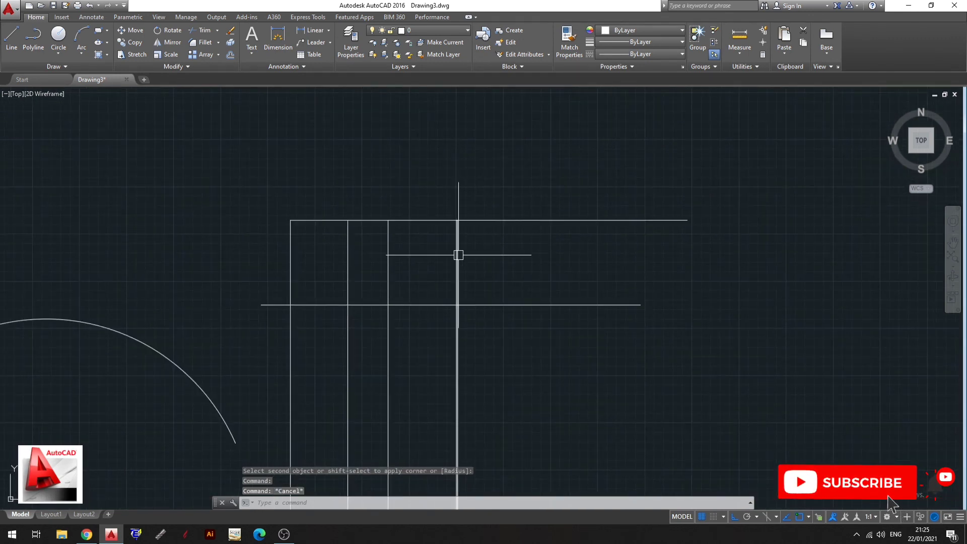
scroll(454, 226, up, 3)
key(Escape)
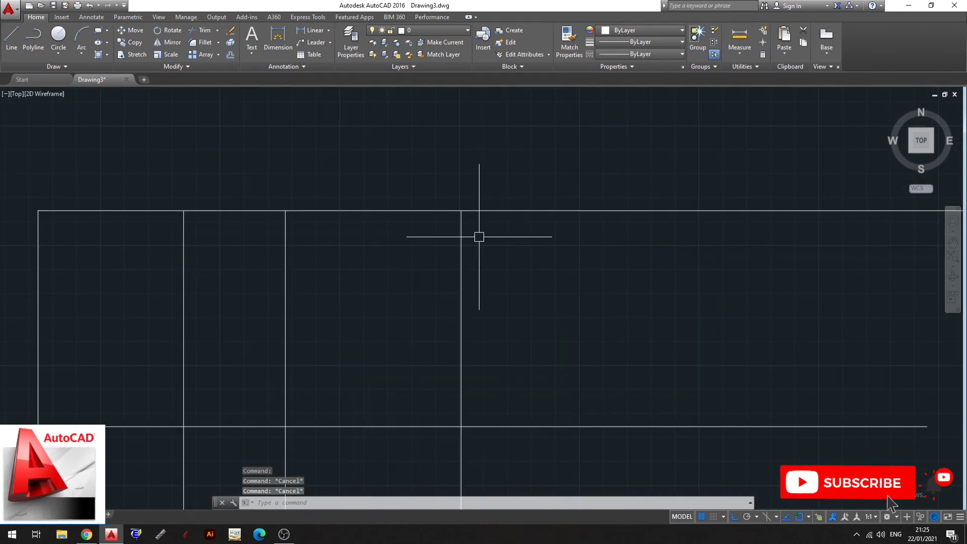
Step: Fillet the rectangle's bottom-right and bottom-left corners square at radius 0
text(F)
key(Return)
click(448, 211)
key(Escape)
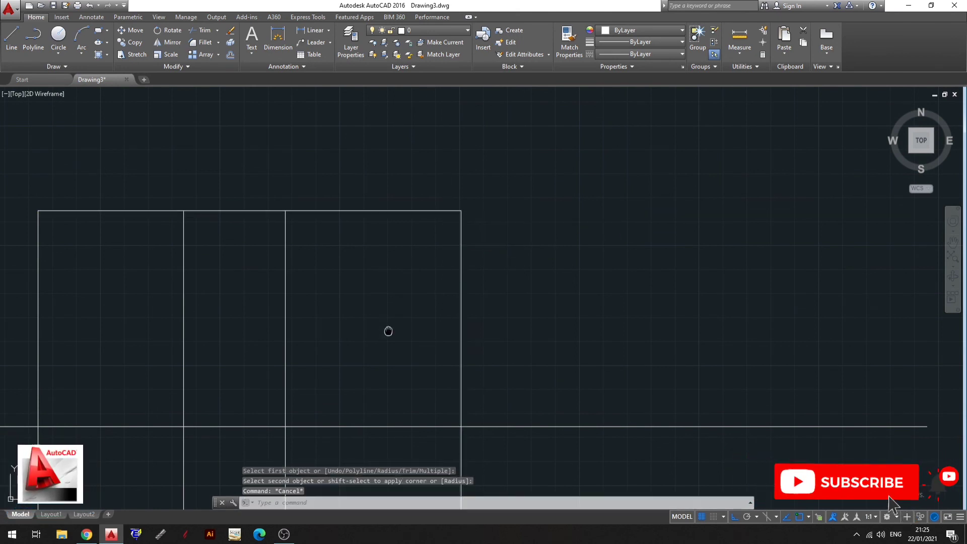
middle_drag(395, 368, 567, 267)
key(Return)
click(619, 324)
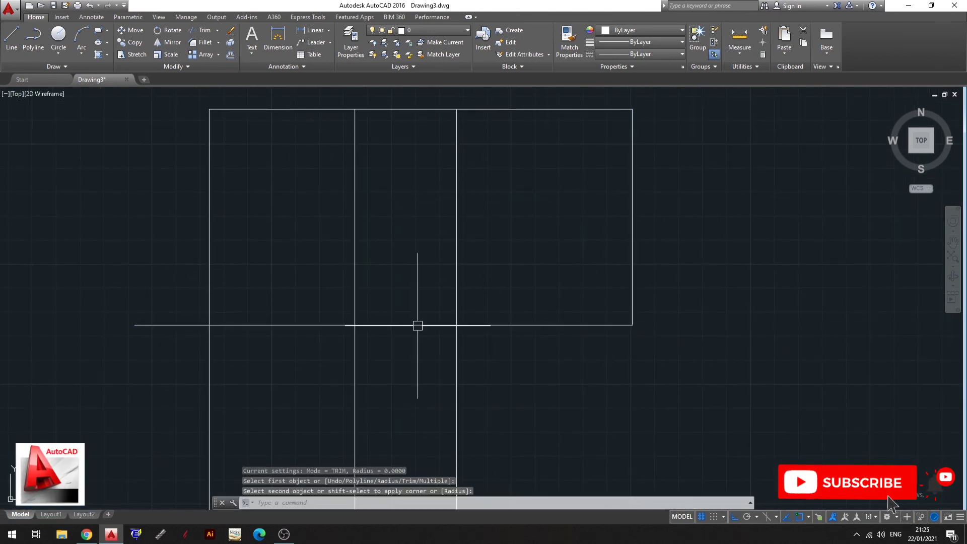
key(Return)
click(221, 325)
scroll(395, 281, down, 5)
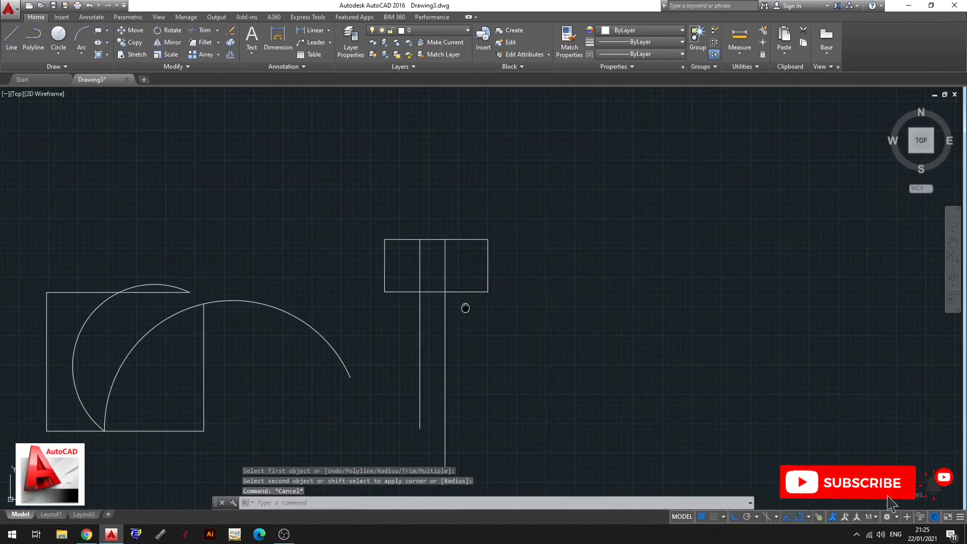
scroll(449, 331, up, 2)
middle_drag(449, 330, 449, 323)
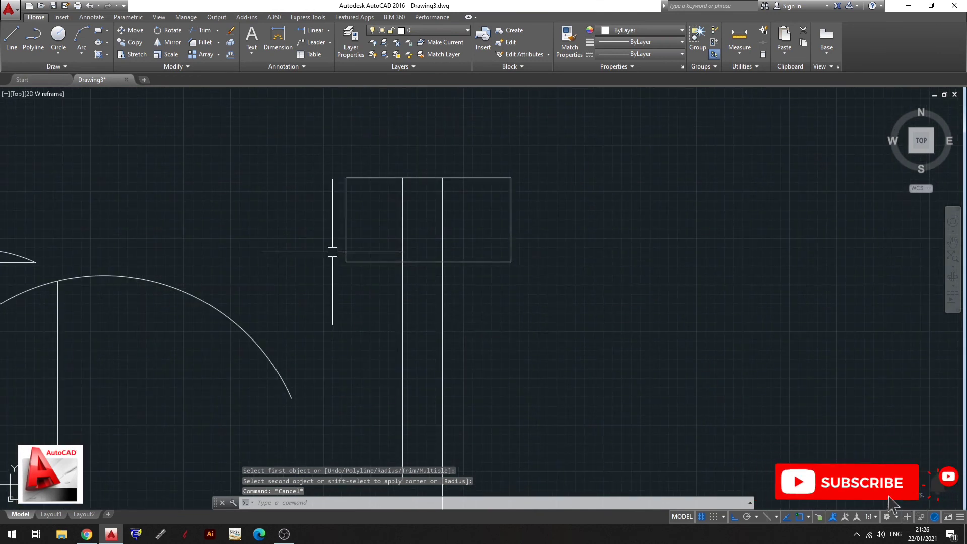
middle_drag(386, 267, 463, 272)
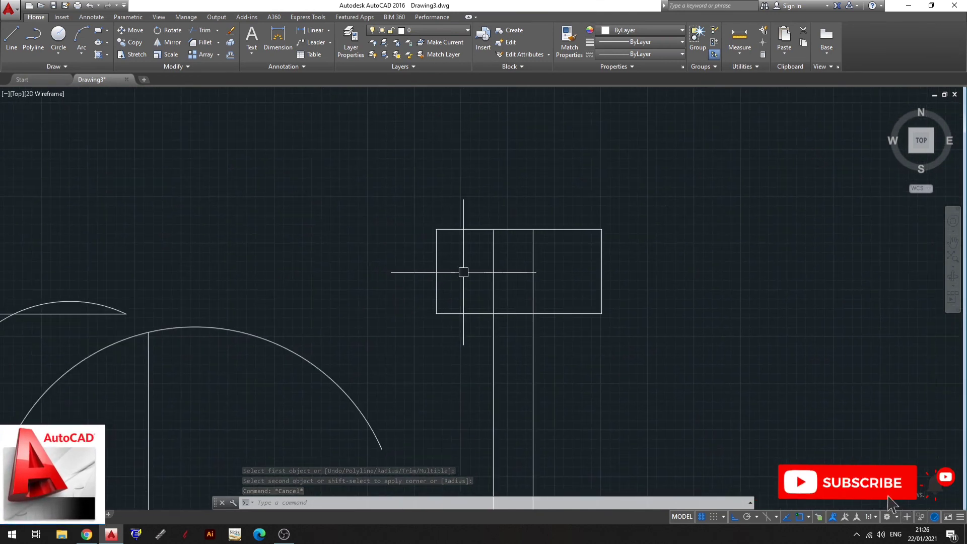
middle_drag(453, 346, 417, 347)
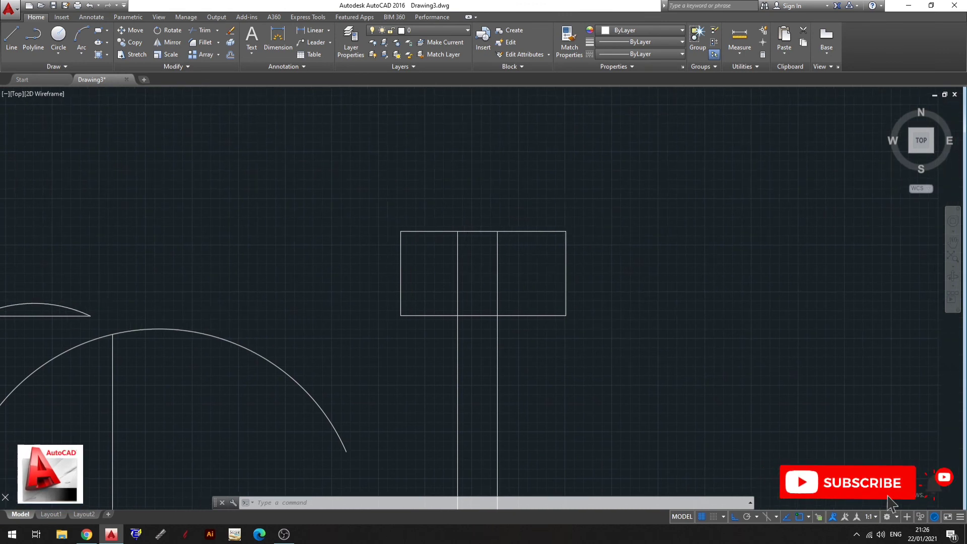
scroll(480, 218, down, 2)
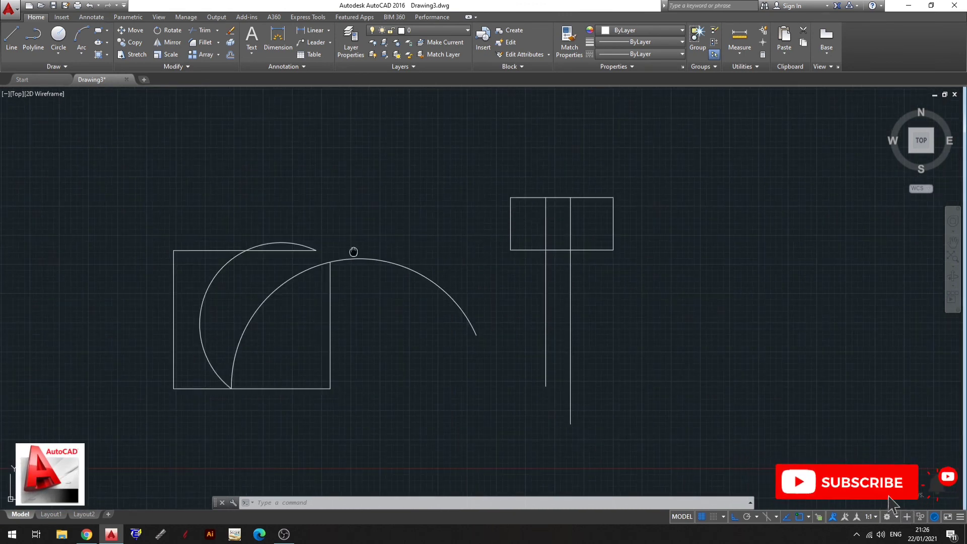
middle_drag(351, 250, 393, 272)
scroll(401, 257, up, 2)
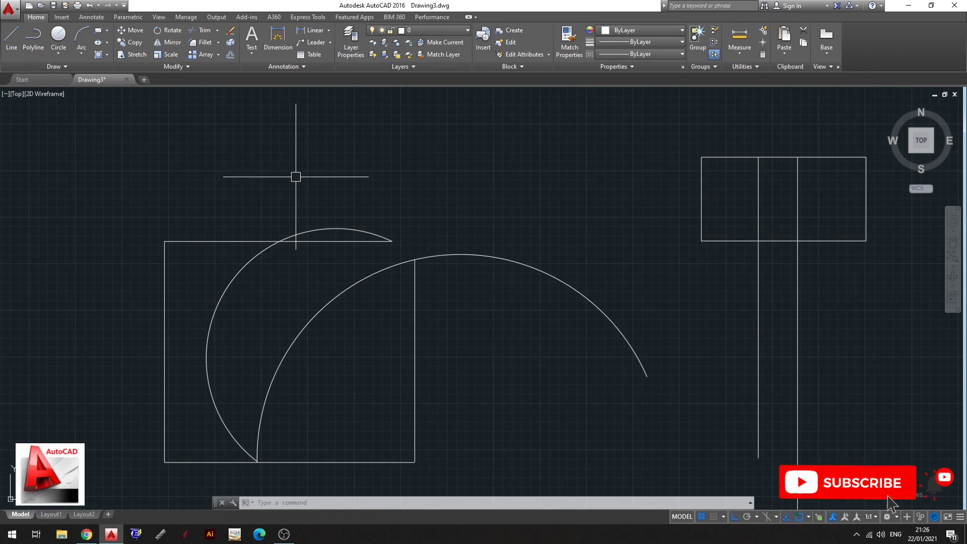
click(220, 56)
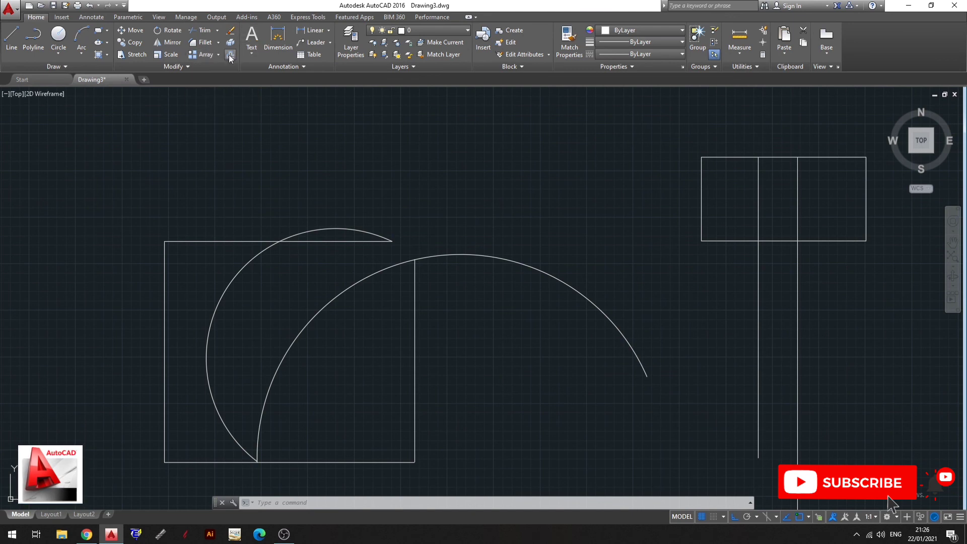
scroll(509, 173, down, 2)
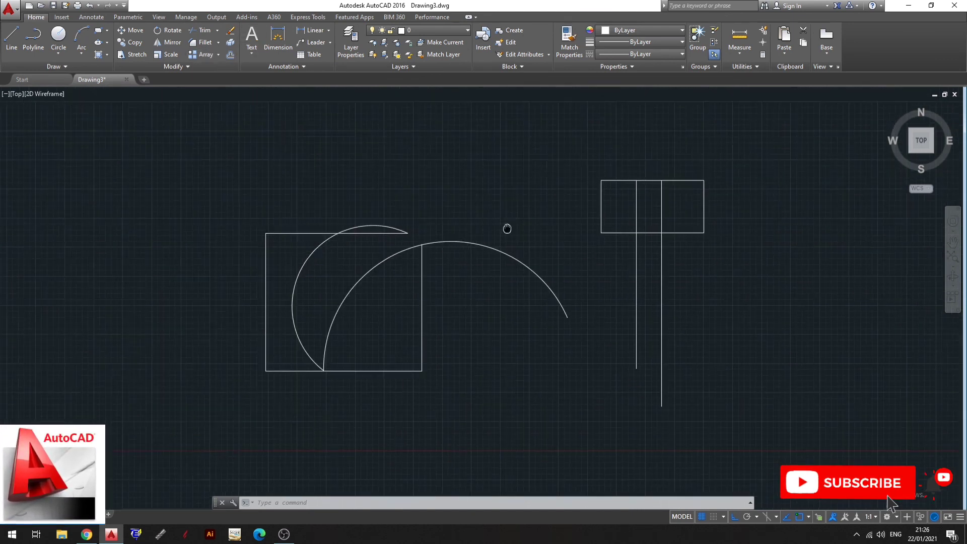
mouse_move(505, 225)
middle_down()
mouse_move(552, 273)
mouse_move(540, 274)
middle_up()
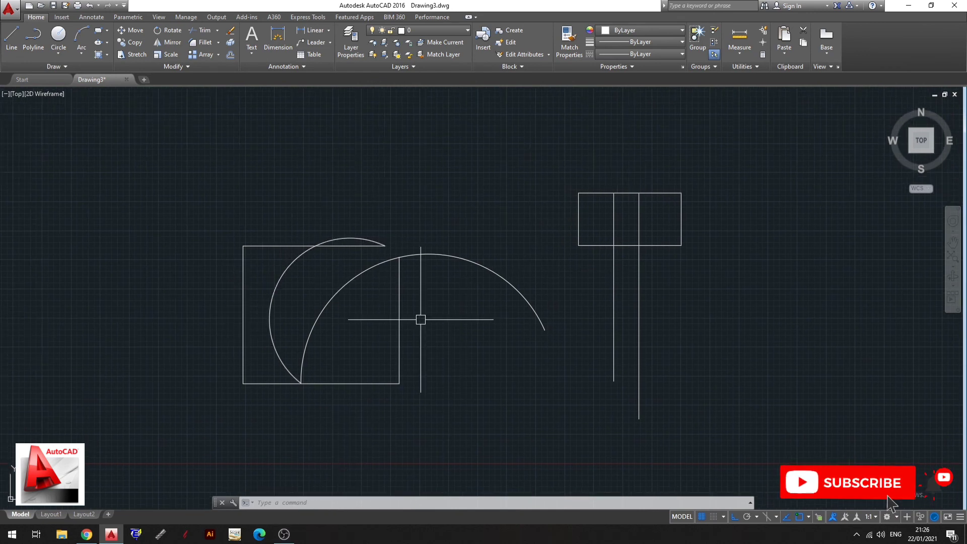
scroll(421, 319, up, 2)
middle_drag(421, 319, 436, 307)
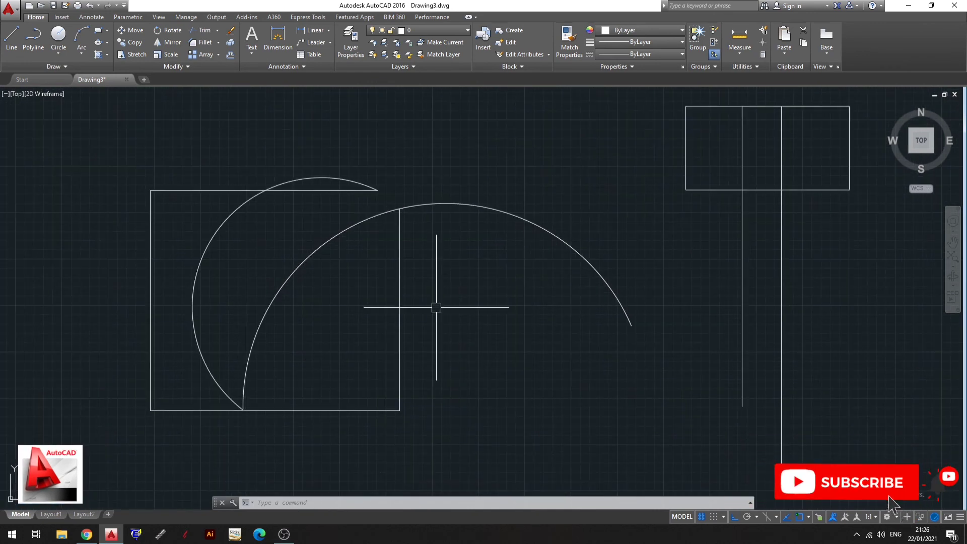